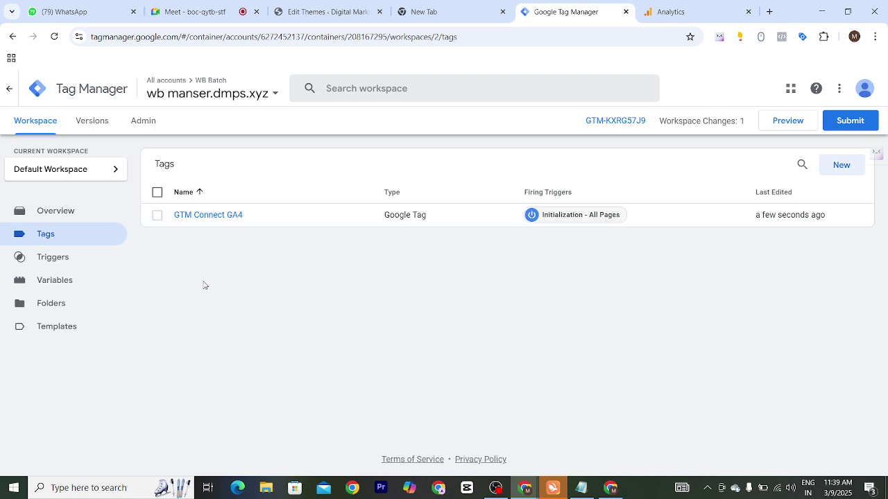
- Switch to the Notepad notes and add the line "Tag = broad (tool)" below the "g4 account > GTM > data" line
{"action": "left_click", "coordinate": [581, 488]}
{"action": "left_click", "coordinate": [439, 307]}
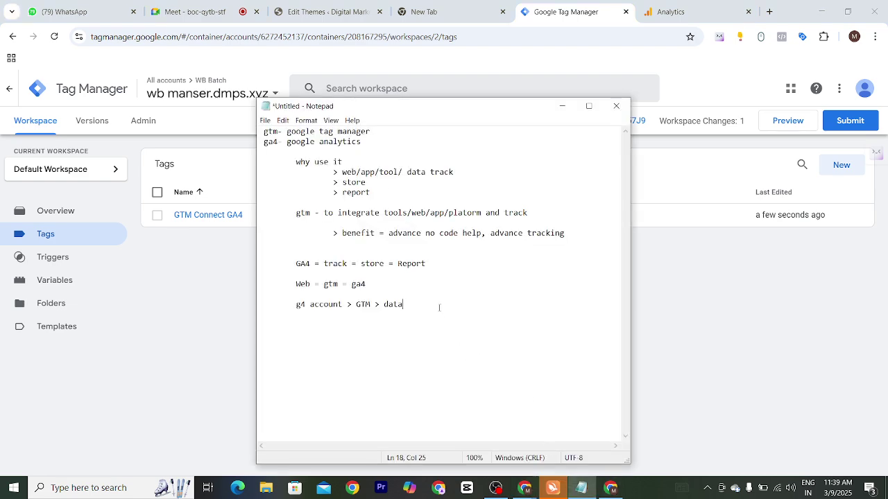
{"action": "key", "text": "Return"}
{"action": "type", "text": "Tag = b"}
{"action": "type", "text": "road (tool"}
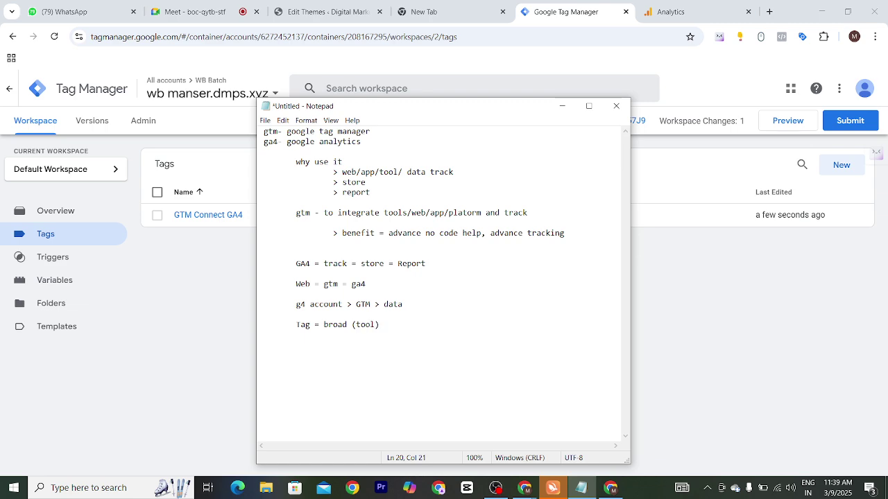
- Review the Tag definition "broad (tool)" in the notes alongside the Tag Manager tag list, then minimize the notes
{"action": "left_click_drag", "start_coordinate": [484, 111], "coordinate": [444, 465]}
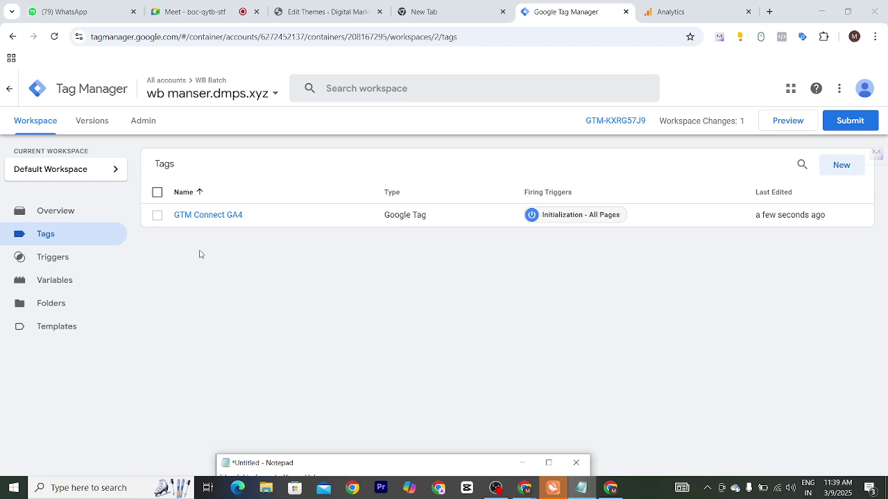
{"action": "left_click_drag", "start_coordinate": [316, 455], "coordinate": [303, 312]}
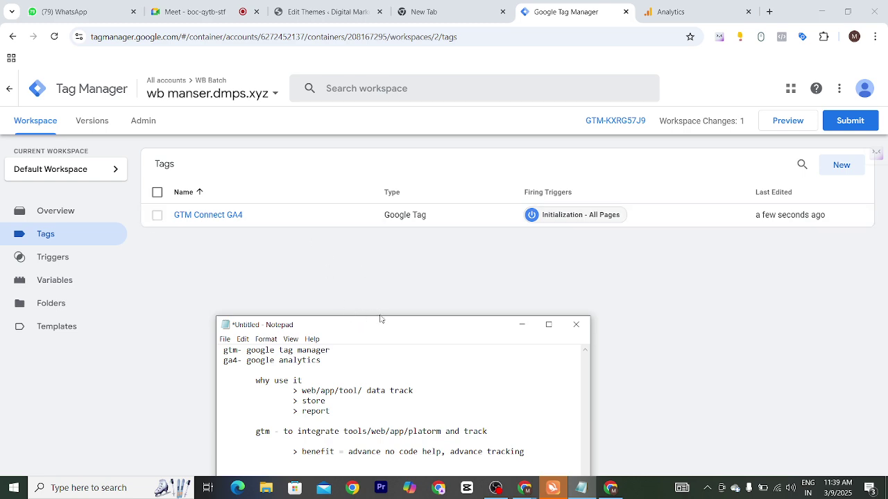
{"action": "left_click_drag", "start_coordinate": [390, 330], "coordinate": [411, 193]}
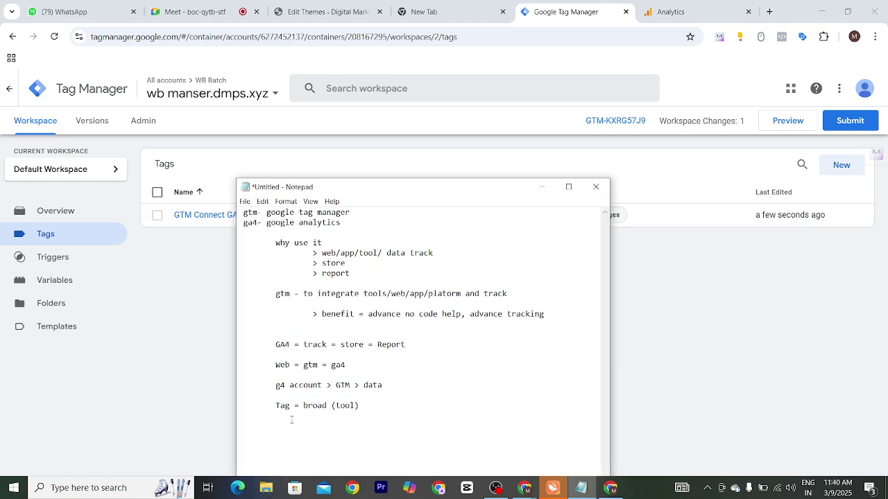
{"action": "left_click_drag", "start_coordinate": [301, 405], "coordinate": [364, 406]}
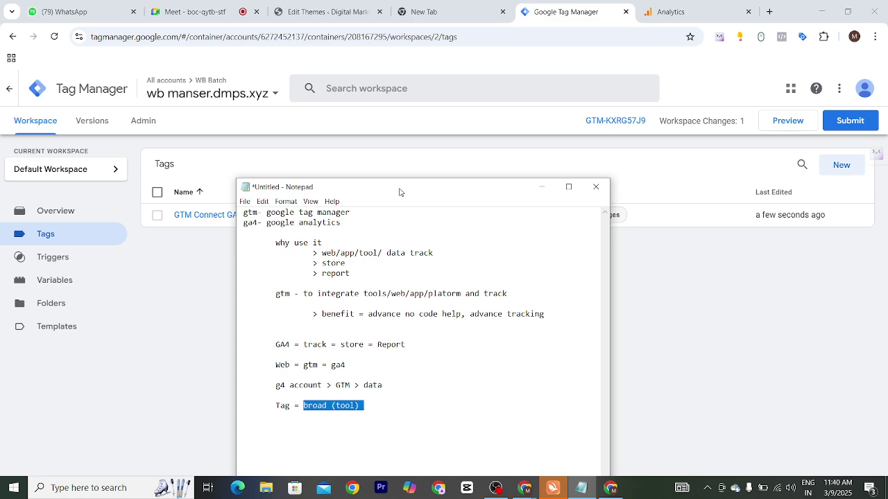
{"action": "left_click", "coordinate": [542, 187]}
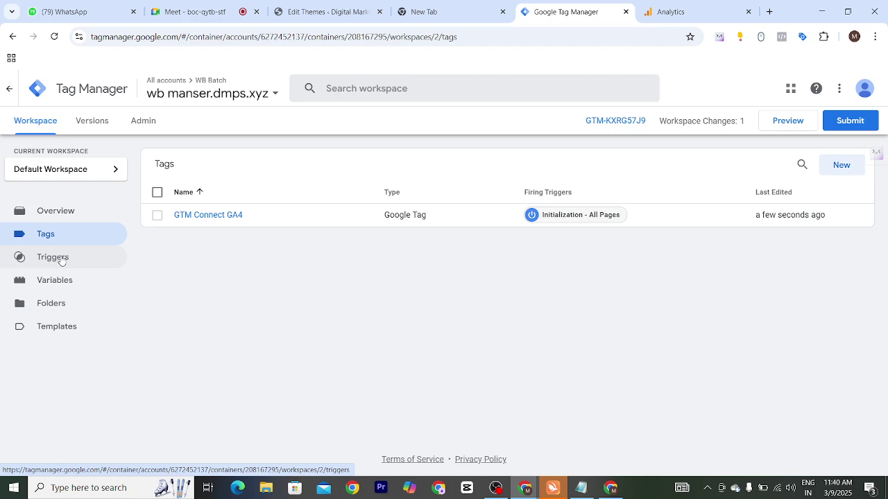
- Load manser.dmpc.xyz in the empty browser tab and open the site's Contact page
{"action": "left_click", "coordinate": [339, 15]}
{"action": "left_click", "coordinate": [440, 10]}
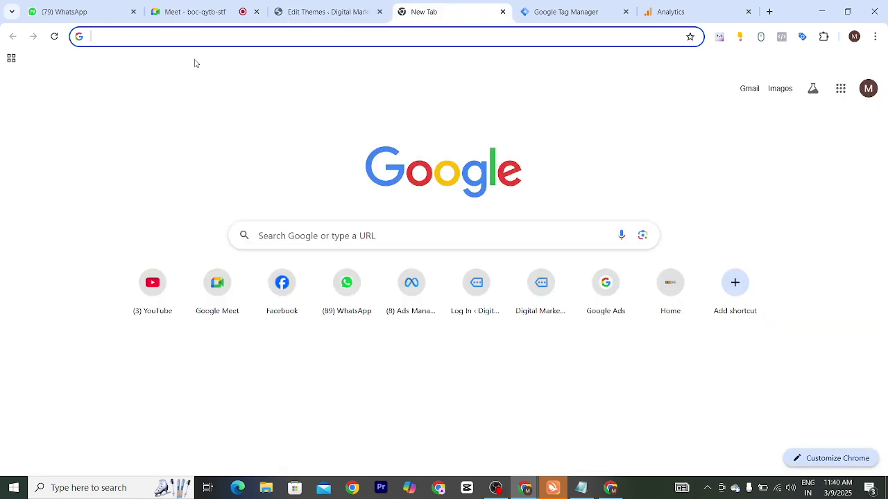
{"action": "left_click", "coordinate": [339, 34]}
{"action": "type", "text": "manser.dmpc.xyz"}
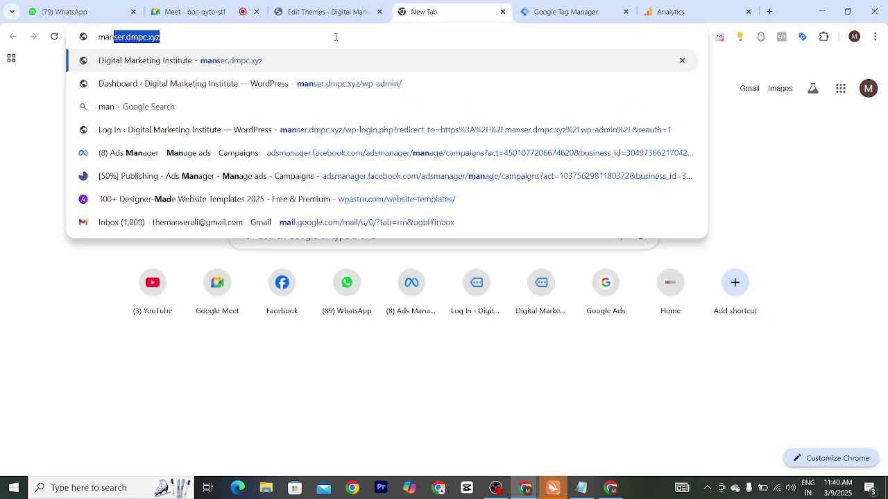
{"action": "key", "text": "Return"}
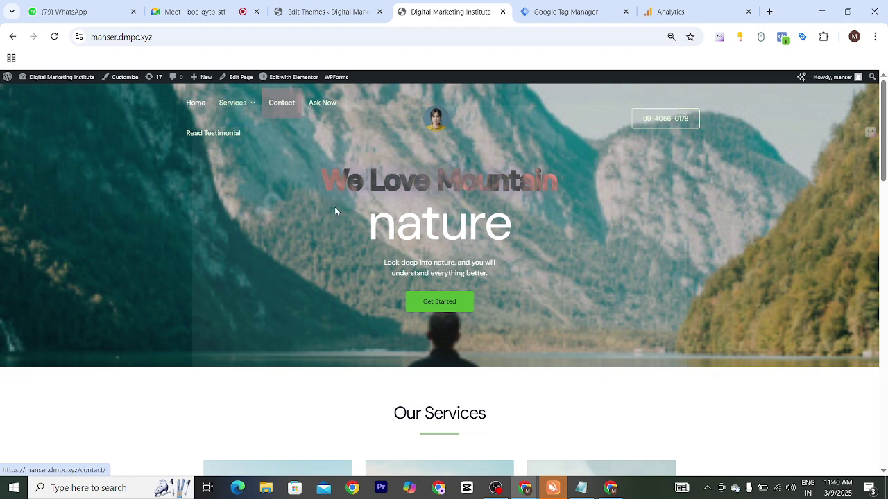
{"action": "left_click", "coordinate": [284, 107]}
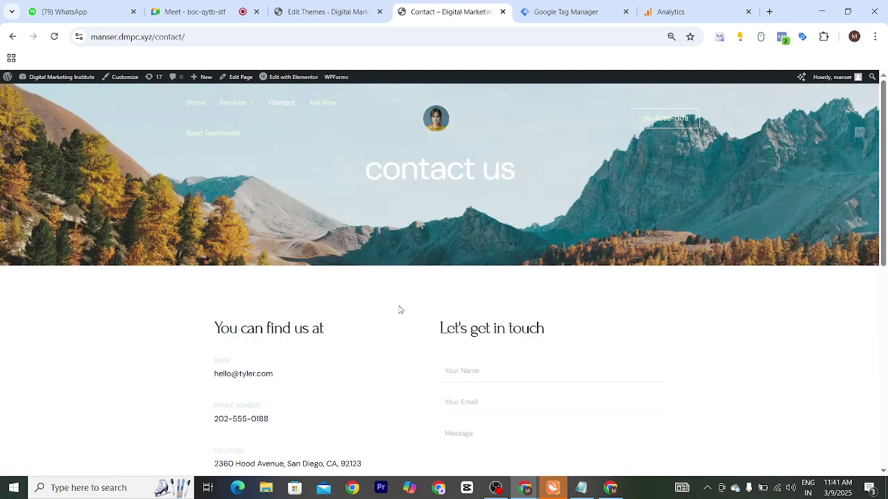
- Compare the website's Contact page with the GTM Connect GA4 tag row in Tag Manager
{"action": "left_click", "coordinate": [550, 16]}
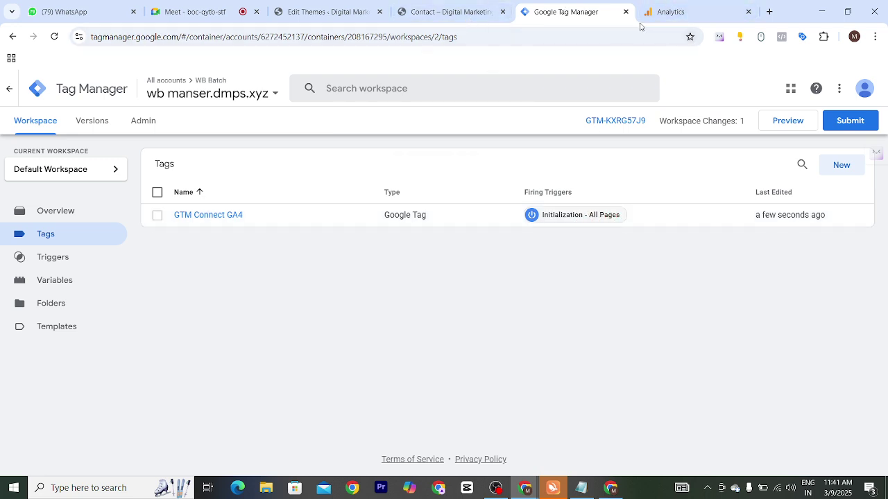
{"action": "left_click", "coordinate": [450, 11]}
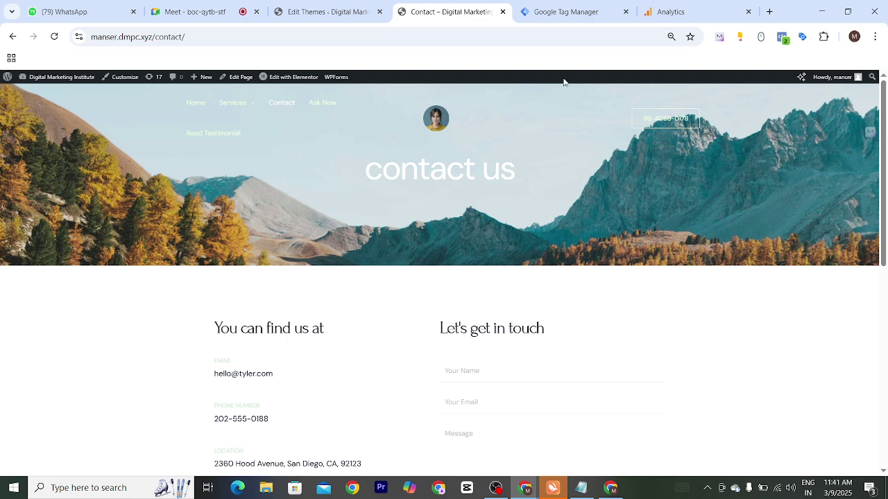
{"action": "left_click", "coordinate": [566, 15]}
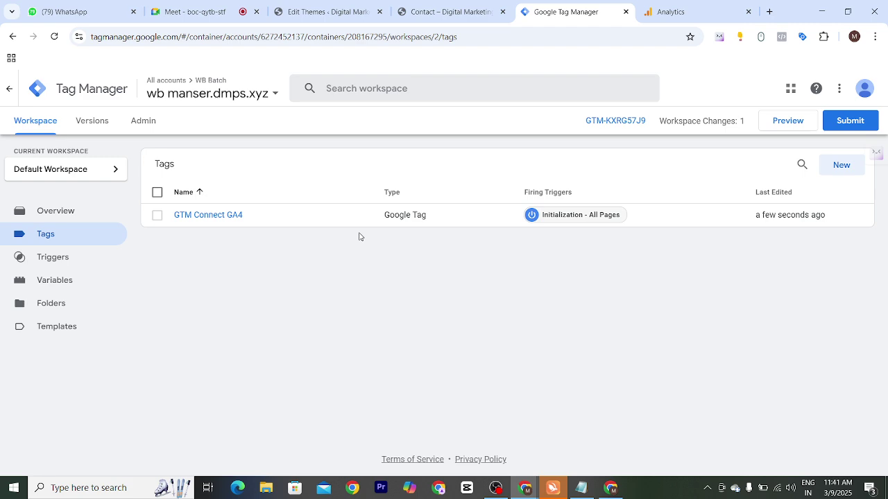
{"action": "left_click_drag", "start_coordinate": [170, 215], "coordinate": [549, 241]}
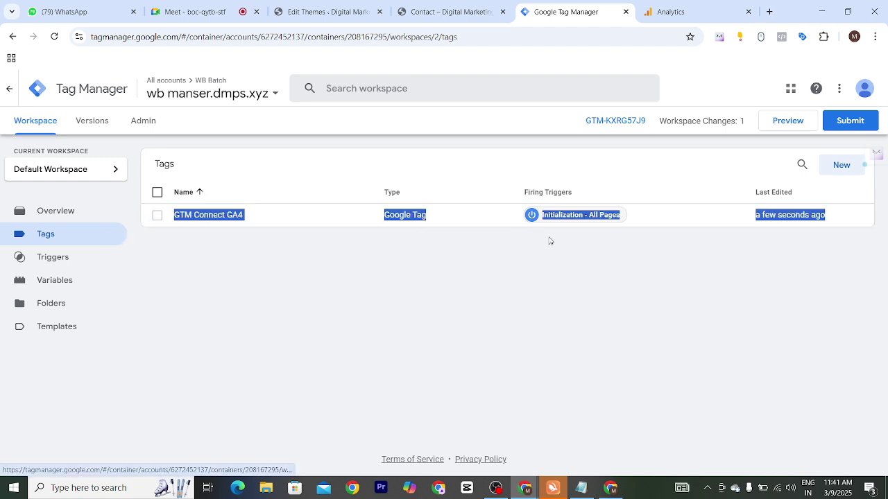
{"action": "left_click", "coordinate": [572, 312]}
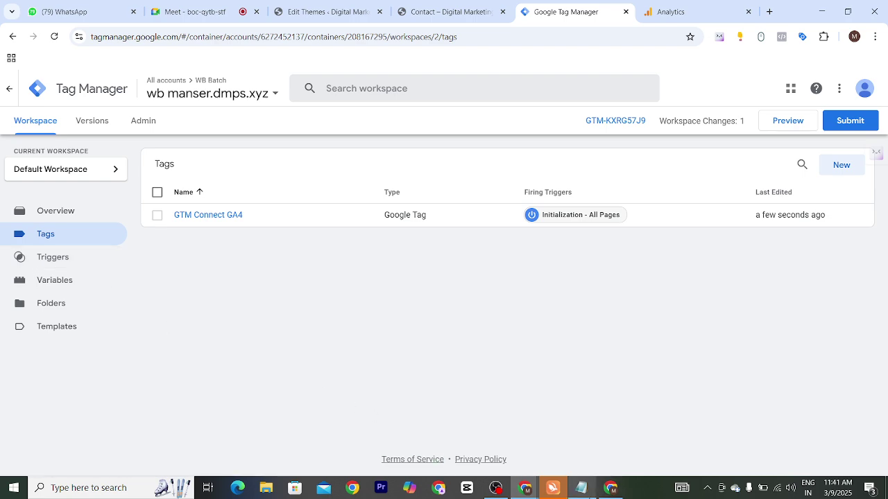
- In the Notepad notes, add the line "Triger - page veiw, form submission, product sale, click" below the Tag definition
{"action": "mouse_move", "coordinate": [585, 496]}
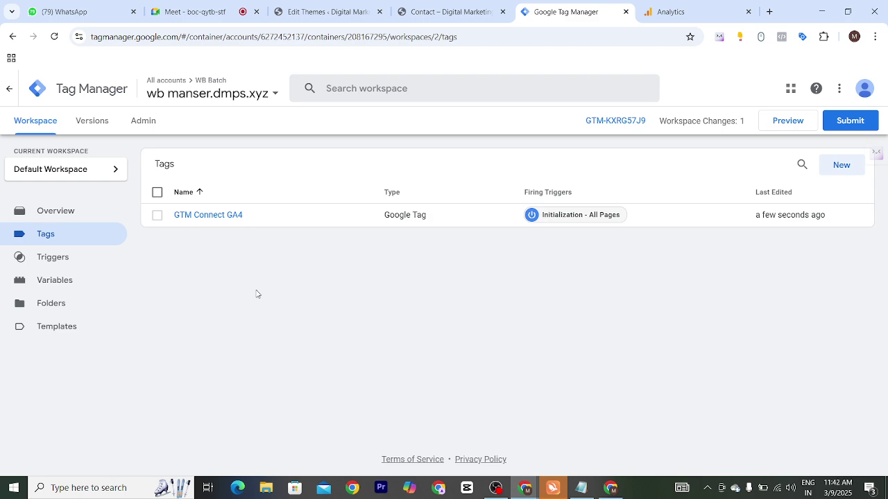
{"action": "left_click", "coordinate": [576, 491]}
{"action": "left_click", "coordinate": [412, 411]}
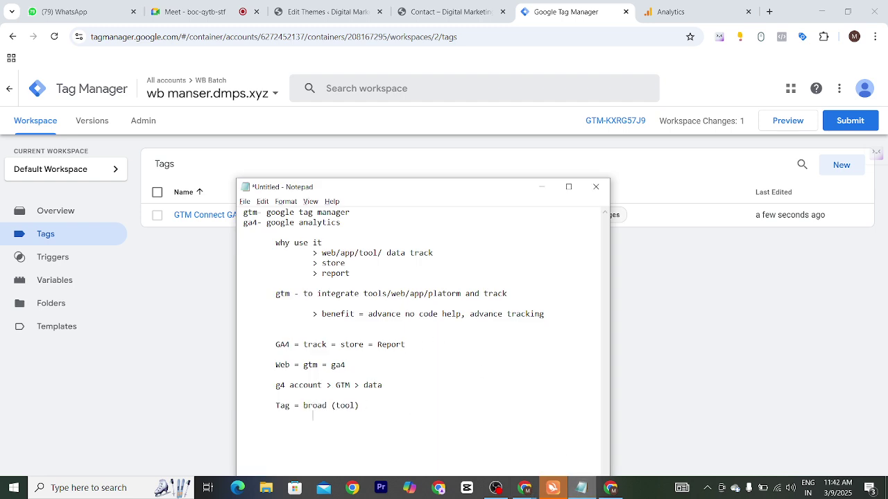
{"action": "type", "text": "Triger - page veiw, form b"}
{"action": "key", "text": "BackSpace"}
{"action": "type", "text": "submission,"}
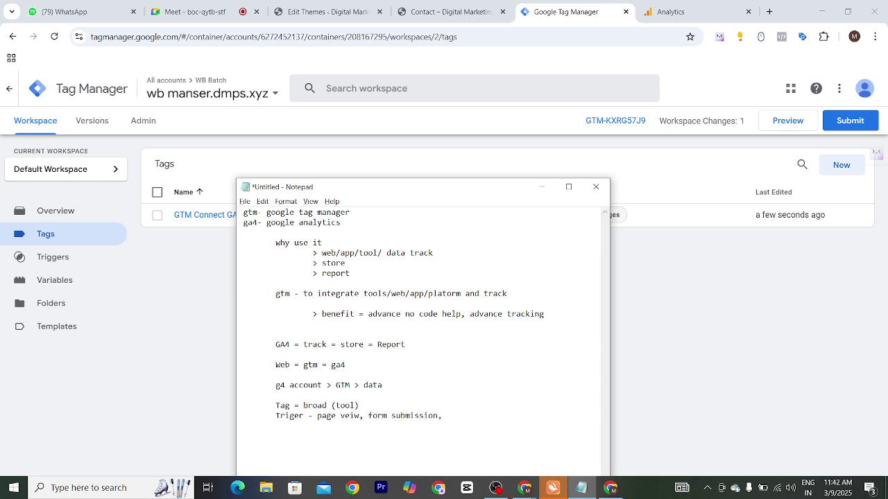
{"action": "type", "text": " product sale"}
{"action": "type", "text": ", click"}
- Highlight the Triger examples in the notes and start a new line below them reading "Variable -"
{"action": "left_click_drag", "start_coordinate": [317, 416], "coordinate": [534, 420]}
{"action": "left_click", "coordinate": [531, 420]}
{"action": "left_click_drag", "start_coordinate": [276, 415], "coordinate": [299, 416]}
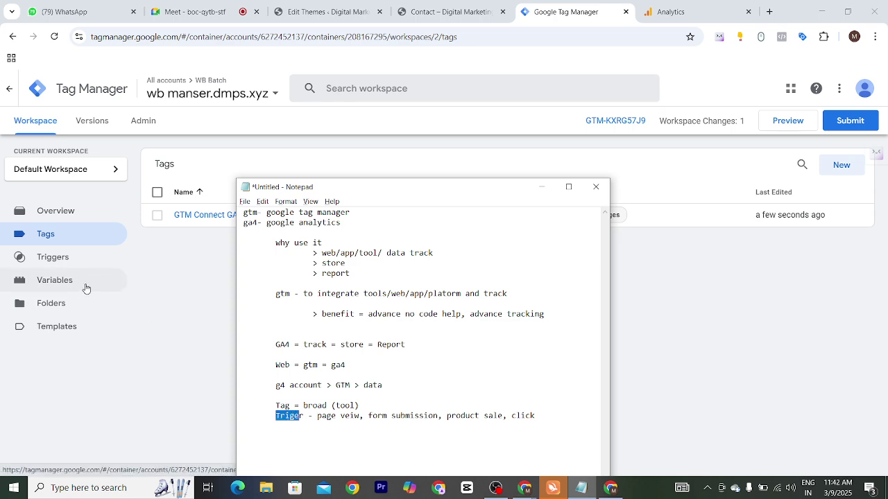
{"action": "left_click", "coordinate": [550, 417]}
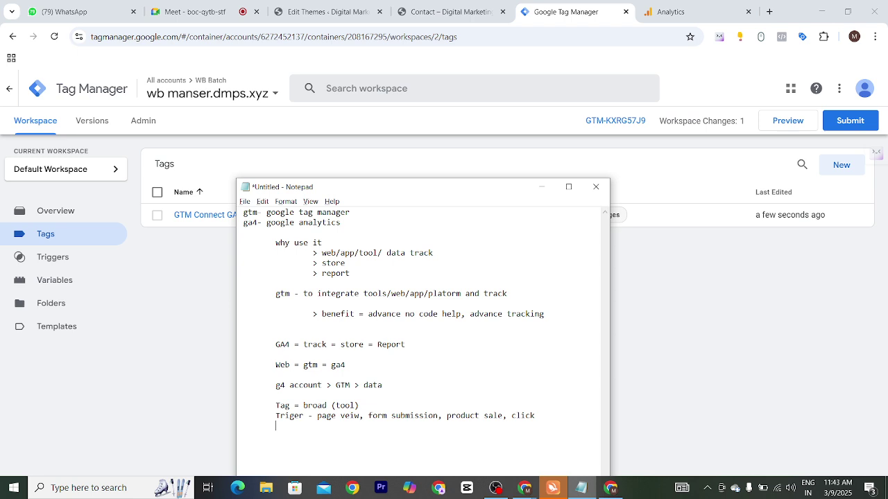
{"action": "type", "text": "Variable -"}
{"action": "left_click_drag", "start_coordinate": [317, 416], "coordinate": [360, 416]}
{"action": "left_click", "coordinate": [345, 437]}
{"action": "type", "text": "www."}
{"action": "type", "text": "manser."}
{"action": "key", "text": "BackSpace"}
{"action": "key", "text": "BackSpace"}
{"action": "key", "text": "BackSpace"}
{"action": "key", "text": "BackSpace"}
{"action": "key", "text": "BackSpace"}
{"action": "key", "text": "BackSpace"}
{"action": "left_click", "coordinate": [353, 12]}
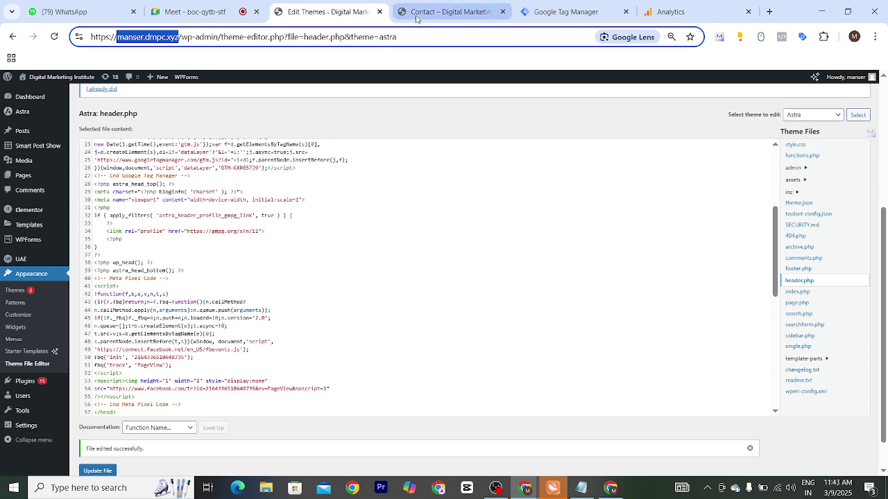
{"action": "left_click", "coordinate": [448, 12]}
{"action": "left_click", "coordinate": [191, 36]}
{"action": "key", "text": "ctrl+c"}
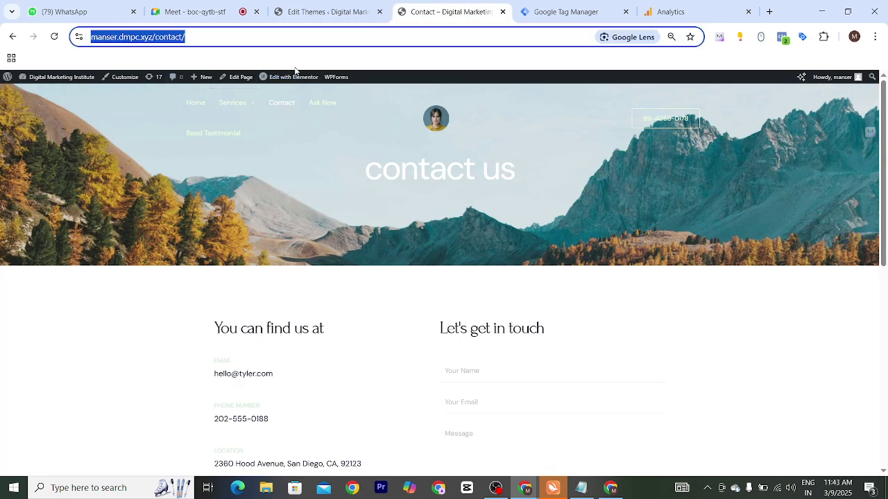
{"action": "left_click", "coordinate": [326, 12]}
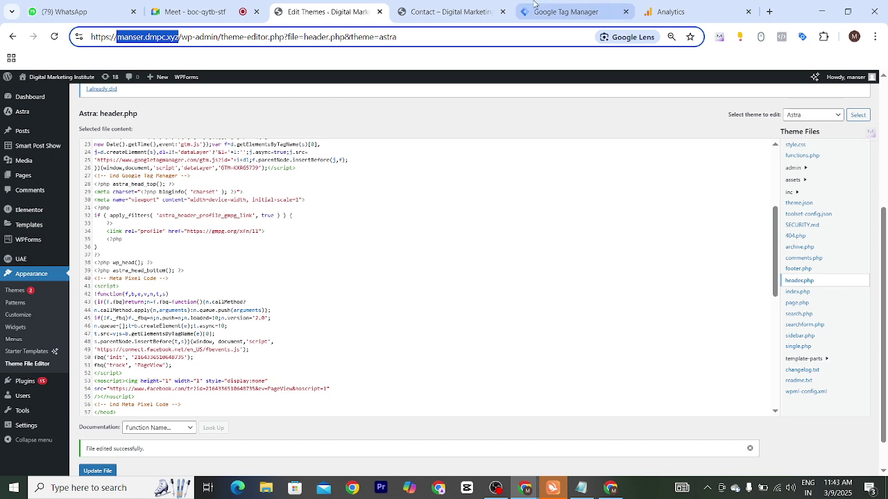
{"action": "key", "text": "alt+Tab"}
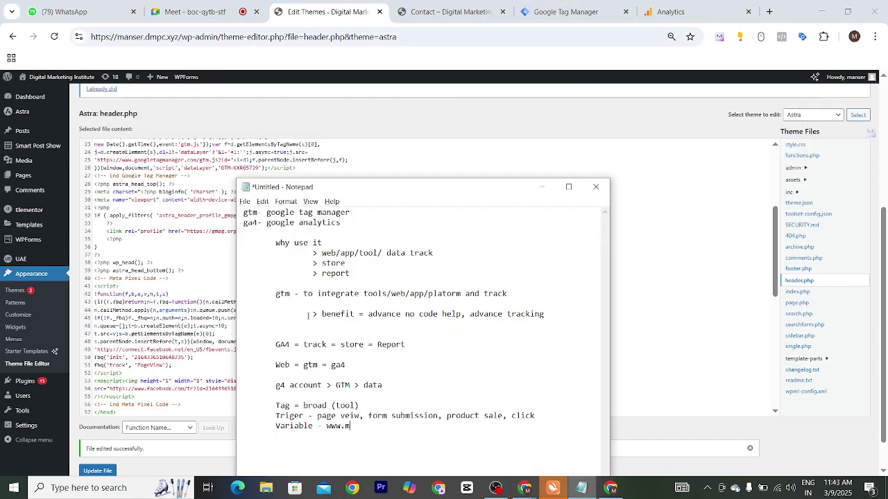
{"action": "left_click_drag", "start_coordinate": [358, 428], "coordinate": [328, 431]}
{"action": "key", "text": "ctrl+v"}
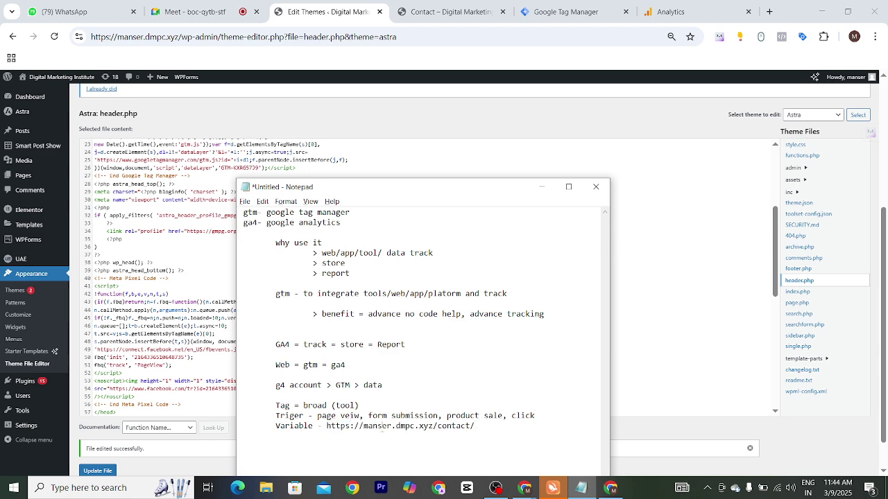
- Review the Tag, Triger and Variable lines in the notes, highlighting the contact URL, the tag definition and the page view example
{"action": "left_click_drag", "start_coordinate": [326, 428], "coordinate": [482, 428]}
{"action": "left_click", "coordinate": [483, 429]}
{"action": "left_click_drag", "start_coordinate": [382, 426], "coordinate": [416, 433]}
{"action": "left_click_drag", "start_coordinate": [275, 416], "coordinate": [387, 417]}
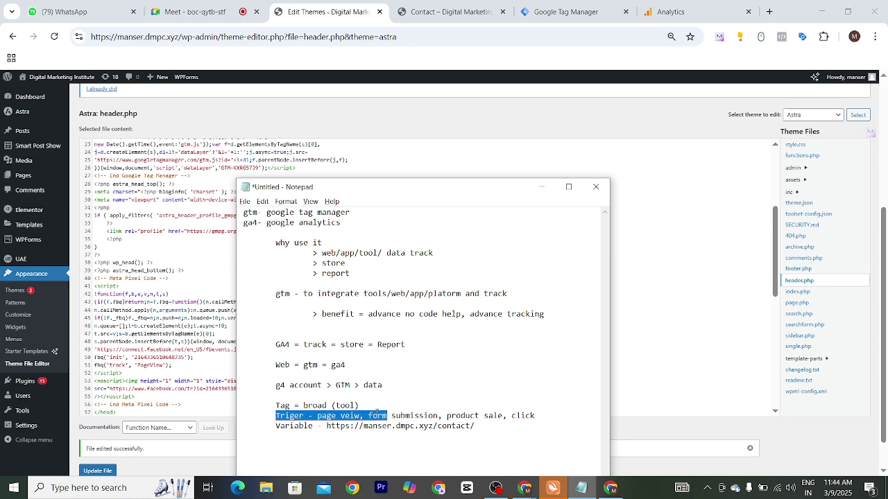
{"action": "left_click_drag", "start_coordinate": [262, 407], "coordinate": [367, 416]}
{"action": "left_click", "coordinate": [373, 434]}
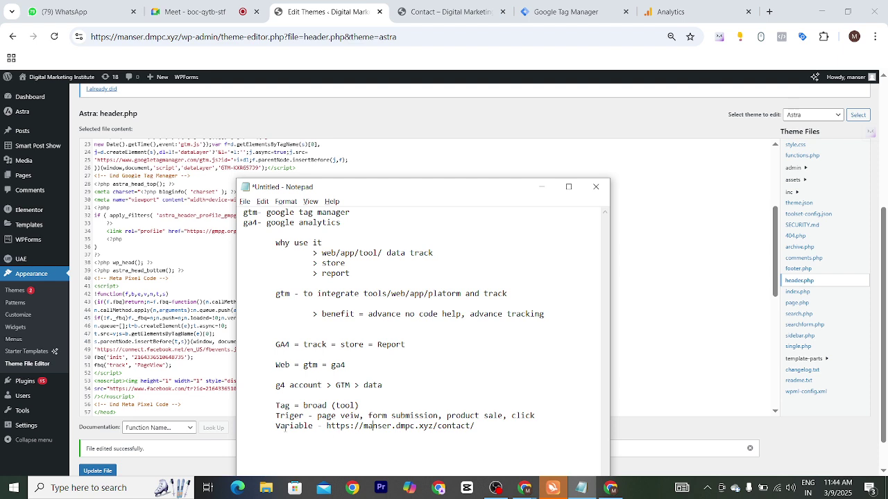
{"action": "left_click_drag", "start_coordinate": [275, 425], "coordinate": [350, 426]}
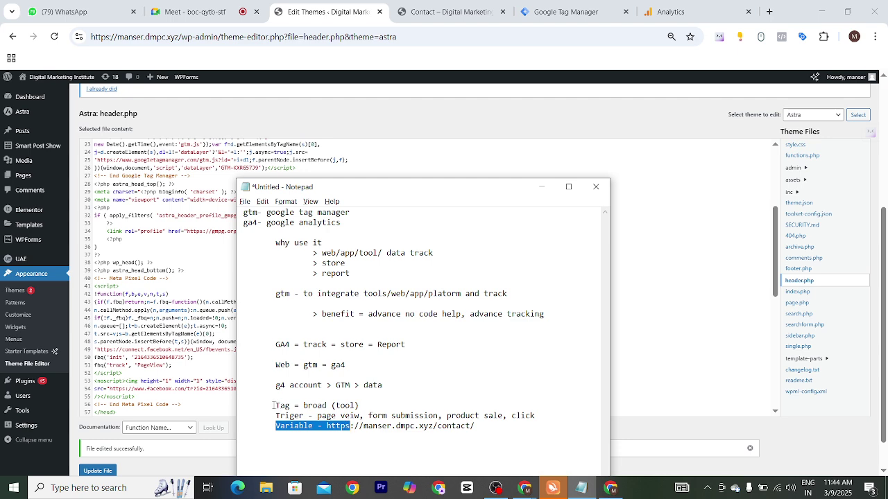
{"action": "left_click_drag", "start_coordinate": [273, 406], "coordinate": [360, 406]}
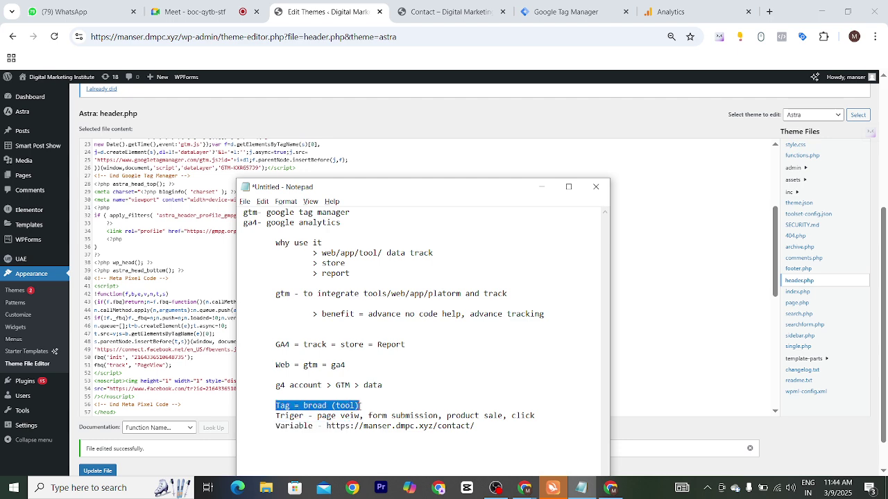
{"action": "left_click", "coordinate": [360, 406]}
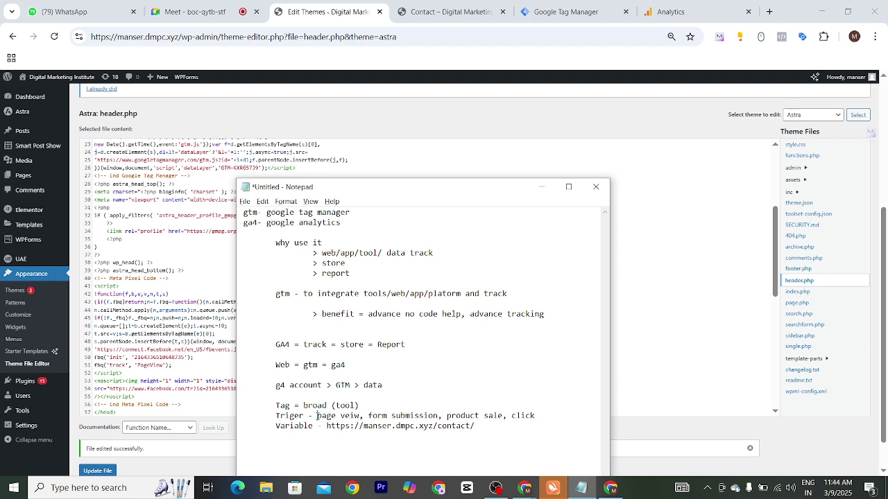
{"action": "left_click_drag", "start_coordinate": [318, 415], "coordinate": [359, 416]}
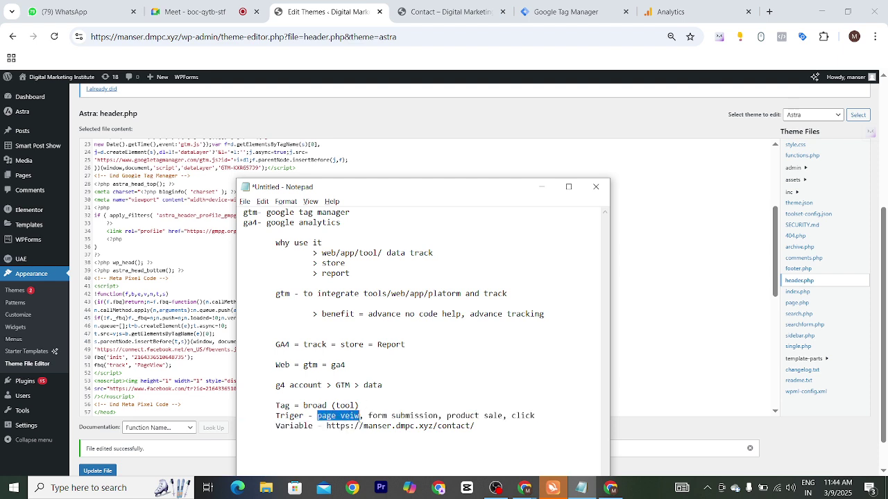
{"action": "left_click", "coordinate": [356, 416]}
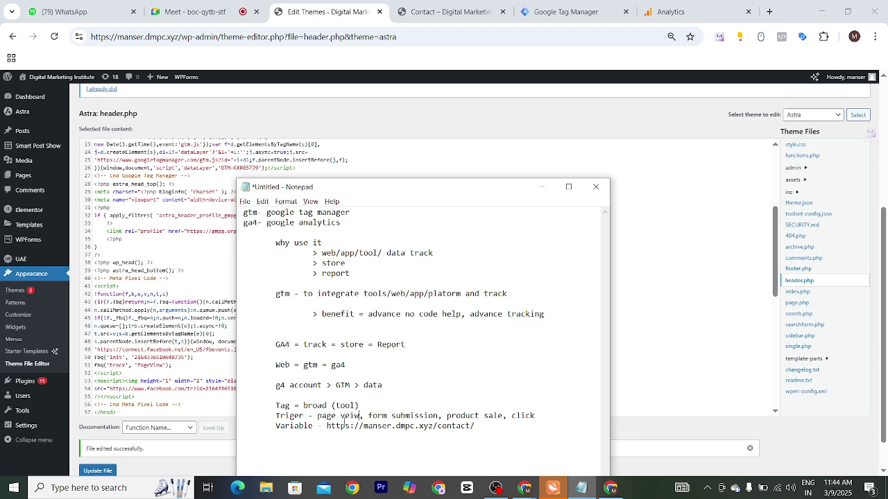
{"action": "left_click_drag", "start_coordinate": [317, 417], "coordinate": [355, 416]}
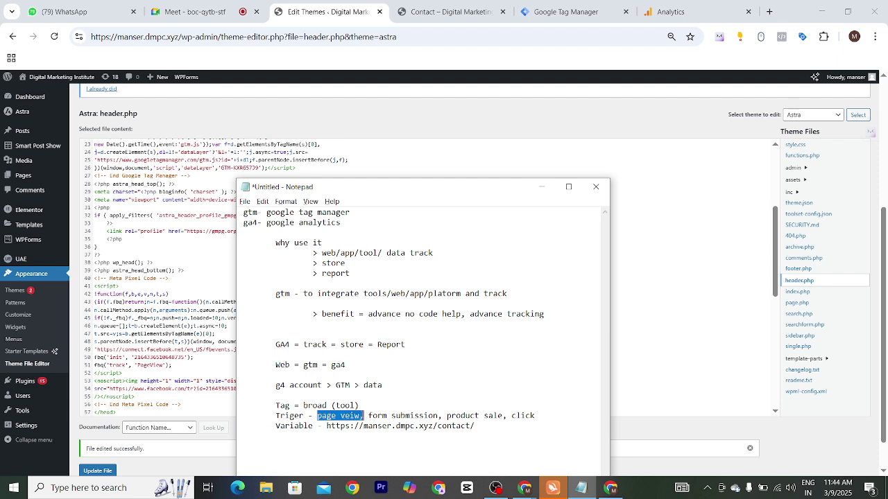
{"action": "left_click", "coordinate": [345, 417]}
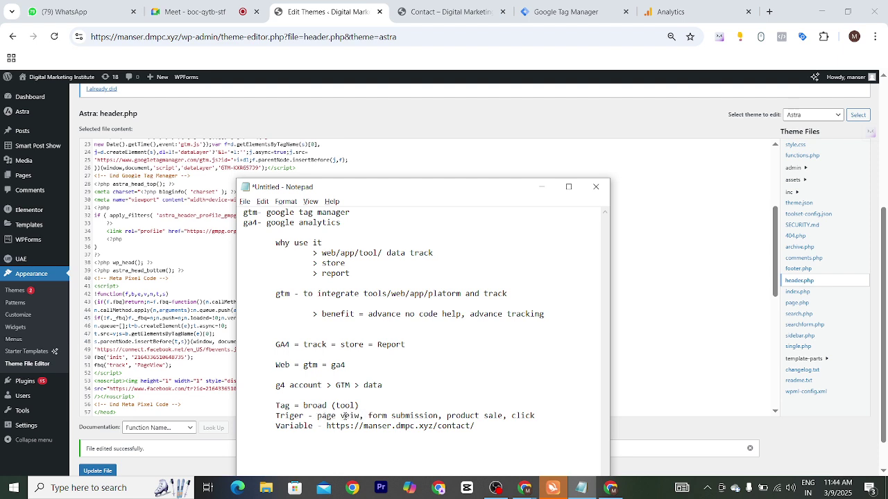
- Highlight the Triger examples and the contact URL on the Variable line in the notes
{"action": "left_click_drag", "start_coordinate": [317, 417], "coordinate": [458, 435]}
{"action": "left_click", "coordinate": [459, 436]}
{"action": "left_click_drag", "start_coordinate": [483, 428], "coordinate": [326, 429]}
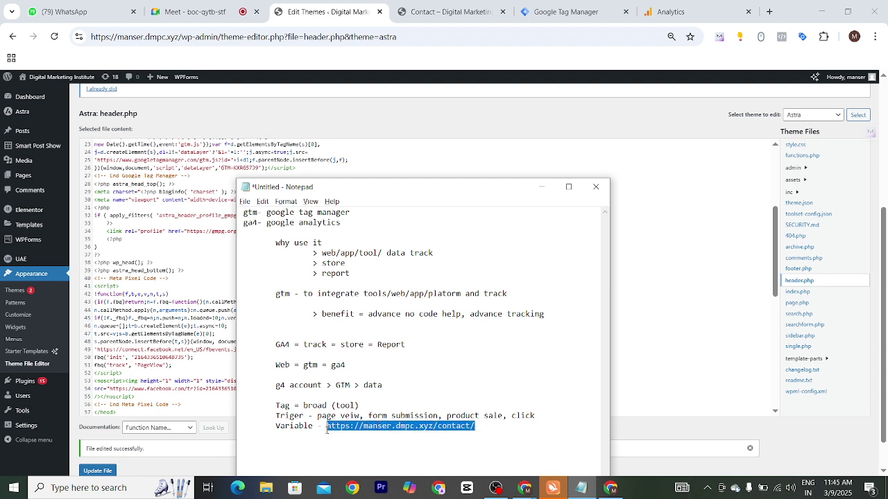
{"action": "left_click", "coordinate": [338, 447]}
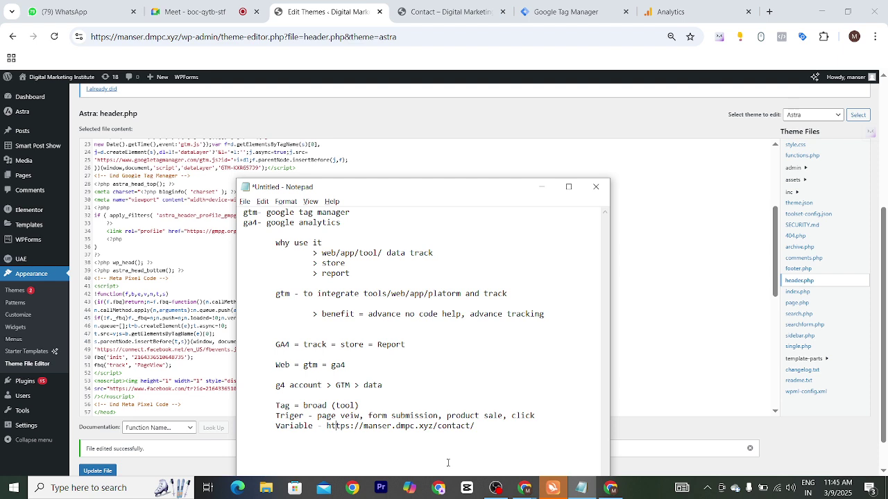
- Examine the website's Contact page, highlighting its URL and the "Let's get in touch" form as the variable and trigger examples
{"action": "left_click", "coordinate": [447, 11]}
{"action": "scroll", "coordinate": [321, 286], "scroll_direction": "down", "scroll_amount": 5}
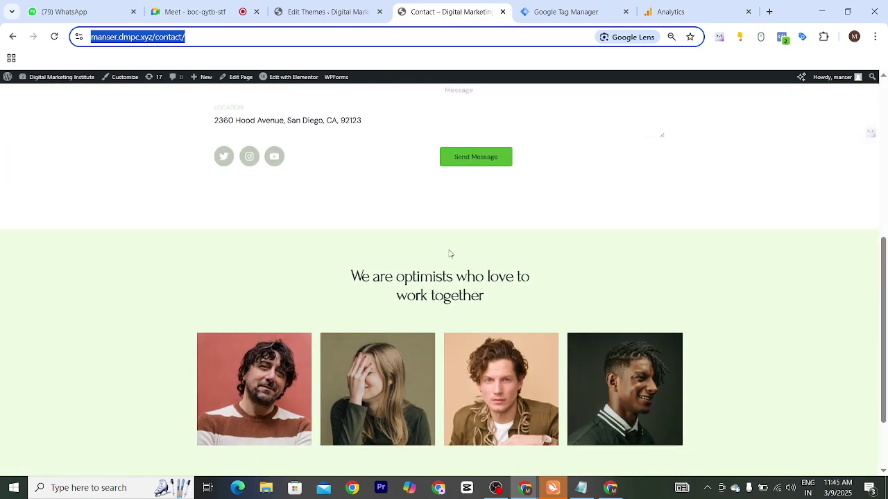
{"action": "scroll", "coordinate": [476, 240], "scroll_direction": "up", "scroll_amount": 1}
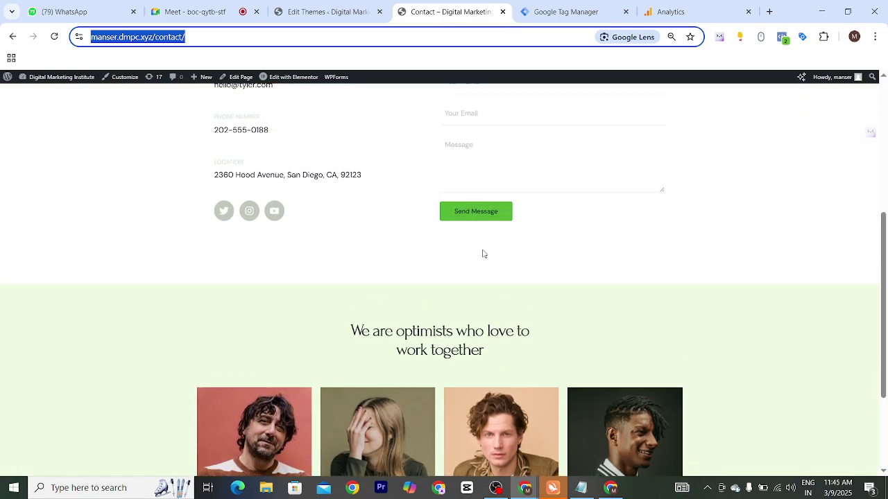
{"action": "scroll", "coordinate": [482, 252], "scroll_direction": "up", "scroll_amount": 3}
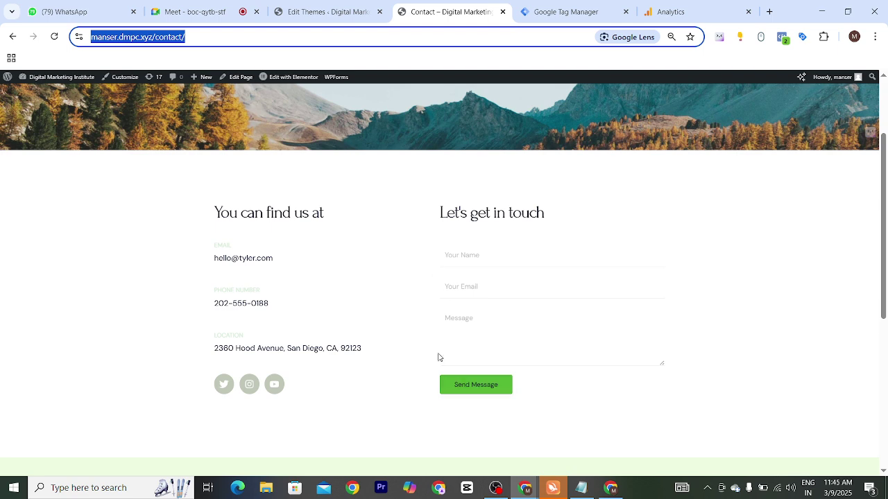
{"action": "left_click", "coordinate": [233, 36]}
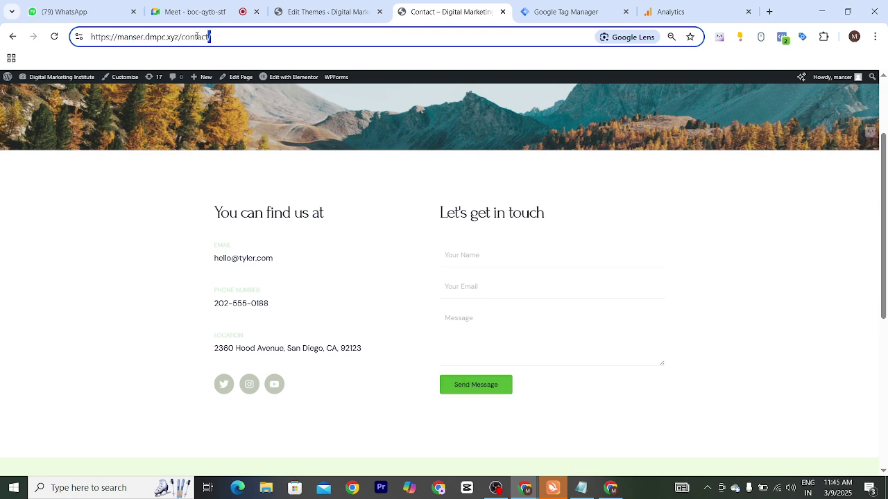
{"action": "left_click_drag", "start_coordinate": [197, 36], "coordinate": [92, 38]}
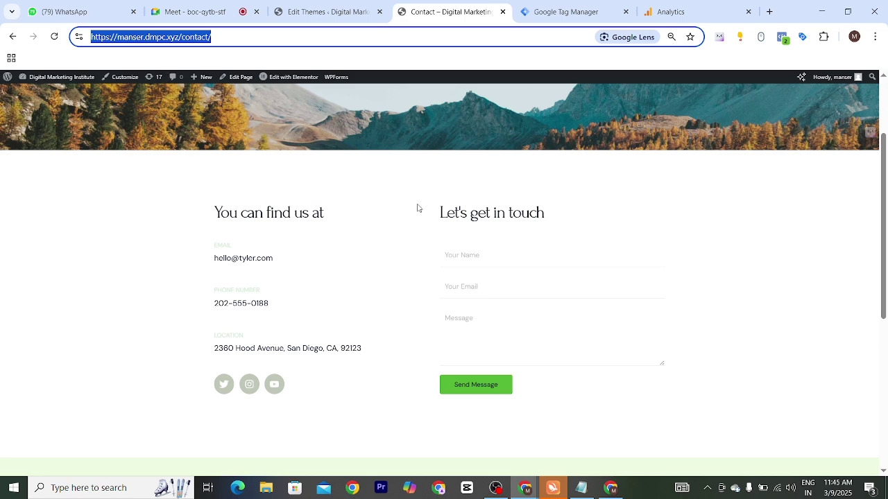
{"action": "left_click_drag", "start_coordinate": [419, 208], "coordinate": [593, 386]}
{"action": "left_click", "coordinate": [517, 338]}
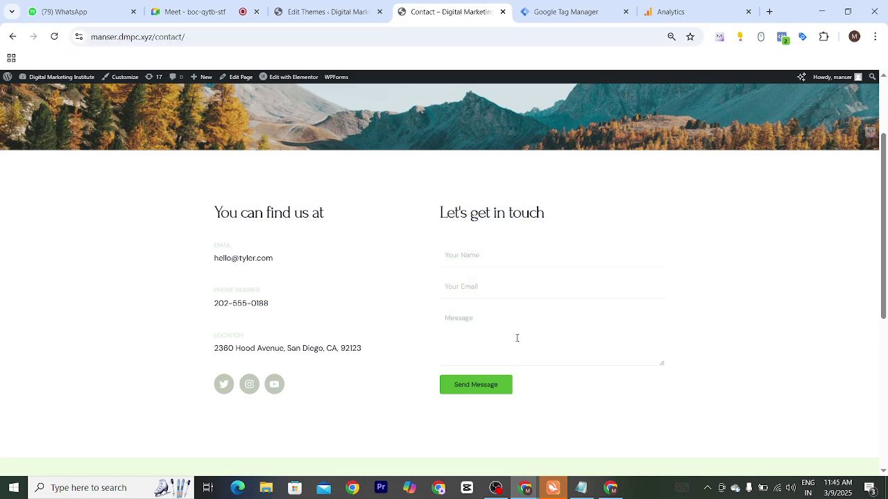
{"action": "left_click_drag", "start_coordinate": [430, 204], "coordinate": [608, 392]}
{"action": "left_click", "coordinate": [614, 396]}
{"action": "scroll", "coordinate": [280, 236], "scroll_direction": "up", "scroll_amount": 2}
- Open the website's Home page and return to the Contact page to demonstrate a page view
{"action": "mouse_move", "coordinate": [224, 104]}
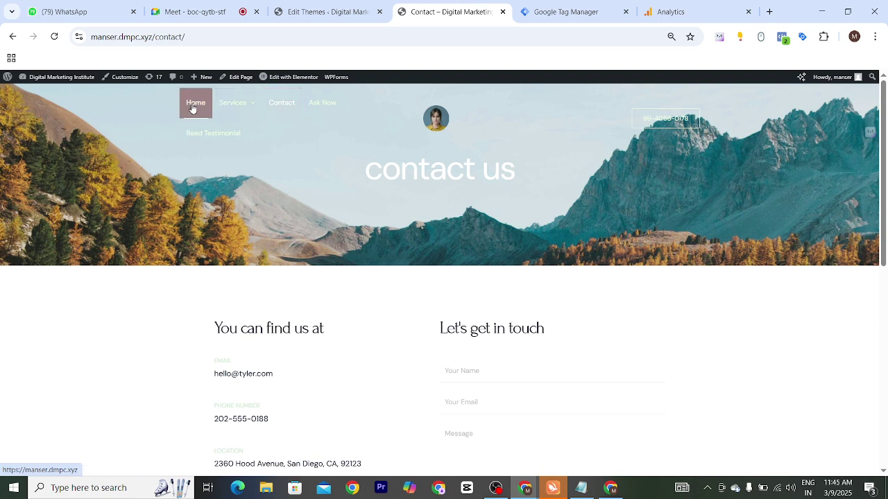
{"action": "left_click", "coordinate": [193, 105]}
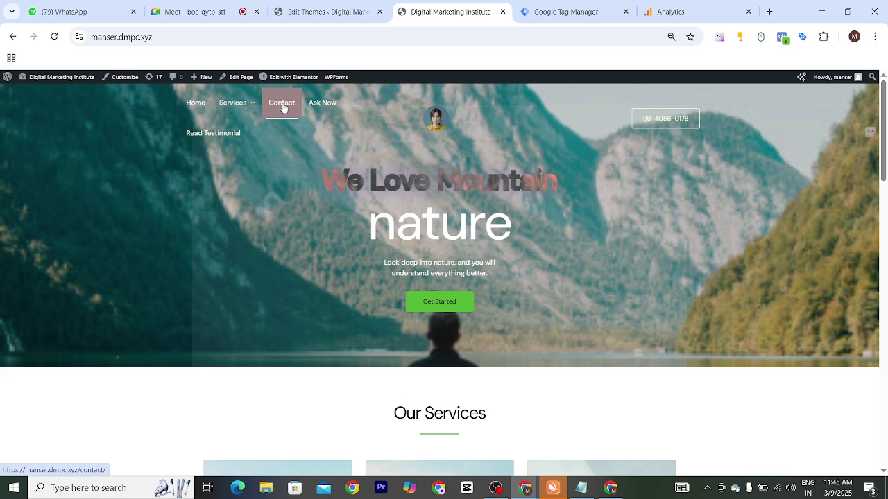
{"action": "left_click", "coordinate": [282, 106]}
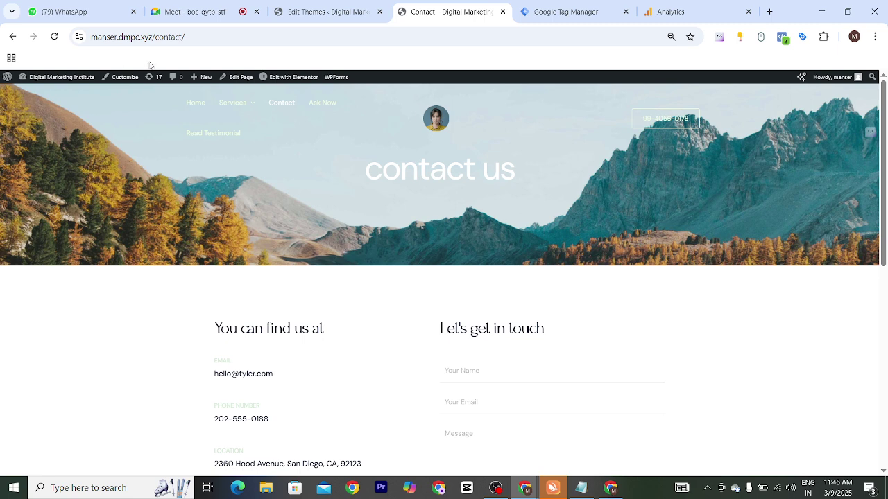
- Highlight the Contact page's URL, manser.dmpc.xyz/contact/, in the browser as the variable example
{"action": "left_click_drag", "start_coordinate": [185, 37], "coordinate": [92, 37]}
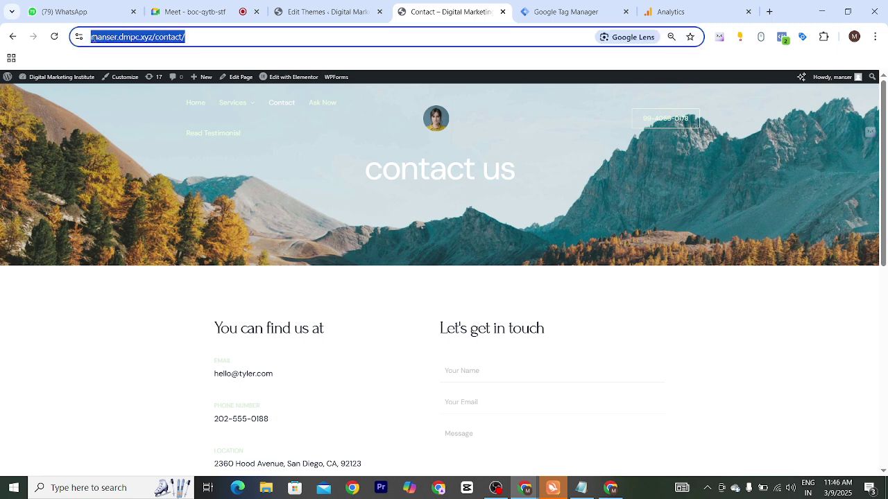
{"action": "left_click", "coordinate": [198, 44]}
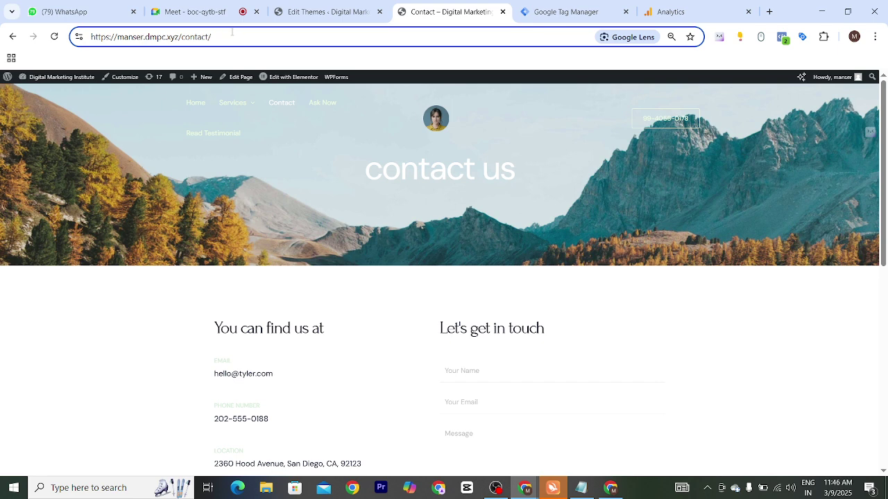
{"action": "left_click_drag", "start_coordinate": [230, 31], "coordinate": [116, 36]}
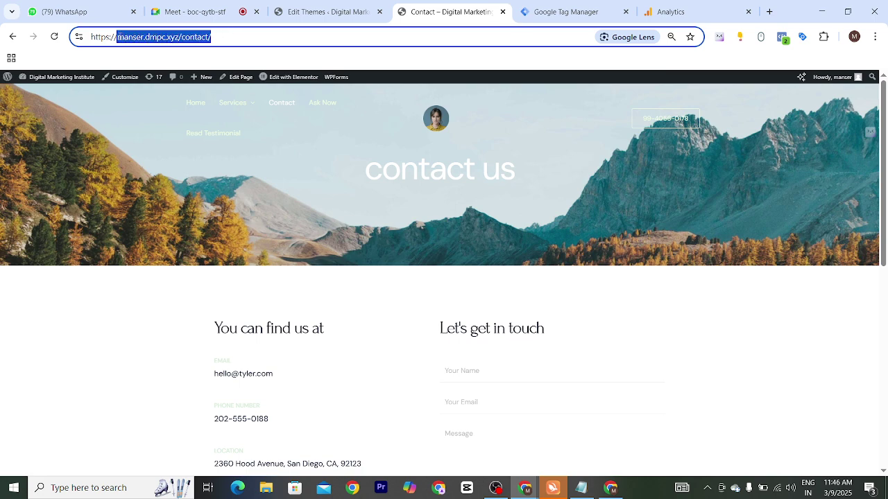
{"action": "left_click", "coordinate": [156, 338]}
{"action": "left_click_drag", "start_coordinate": [198, 32], "coordinate": [90, 40]}
{"action": "left_click", "coordinate": [135, 304]}
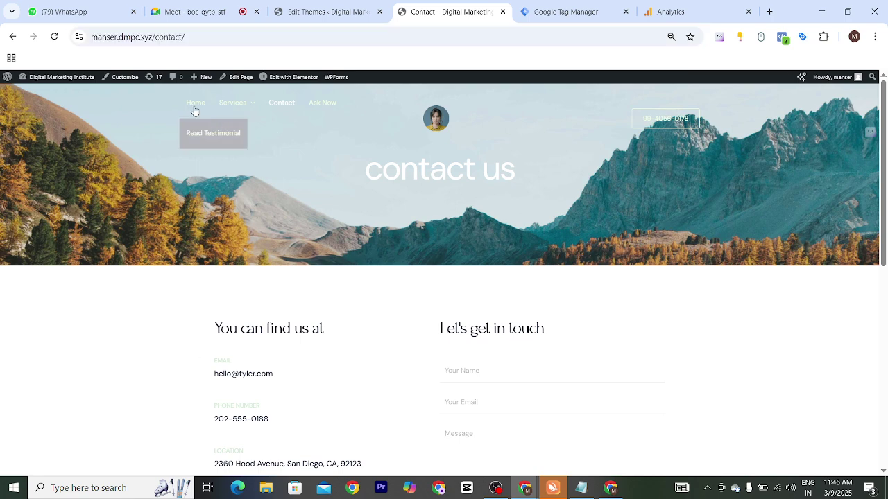
{"action": "left_click_drag", "start_coordinate": [196, 38], "coordinate": [91, 37]}
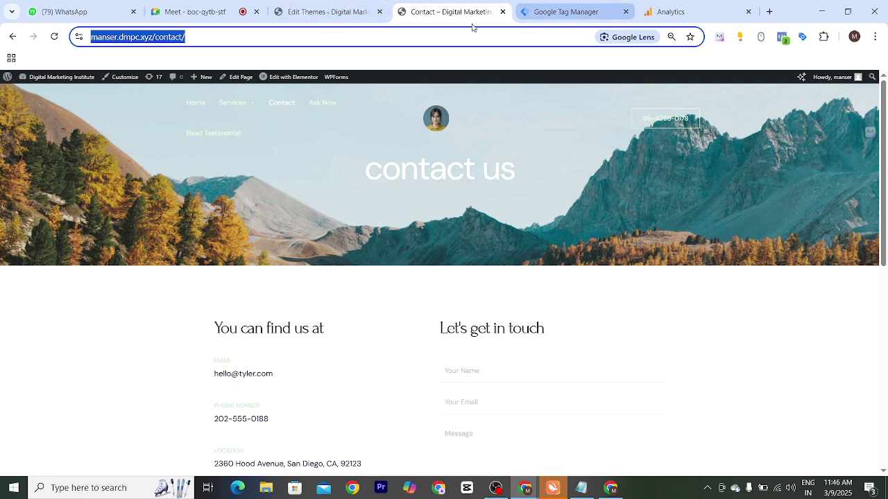
- Compare the Google Tag Manager tags list with the Contact page's URL, and go back to the website's Home page
{"action": "left_click", "coordinate": [568, 13]}
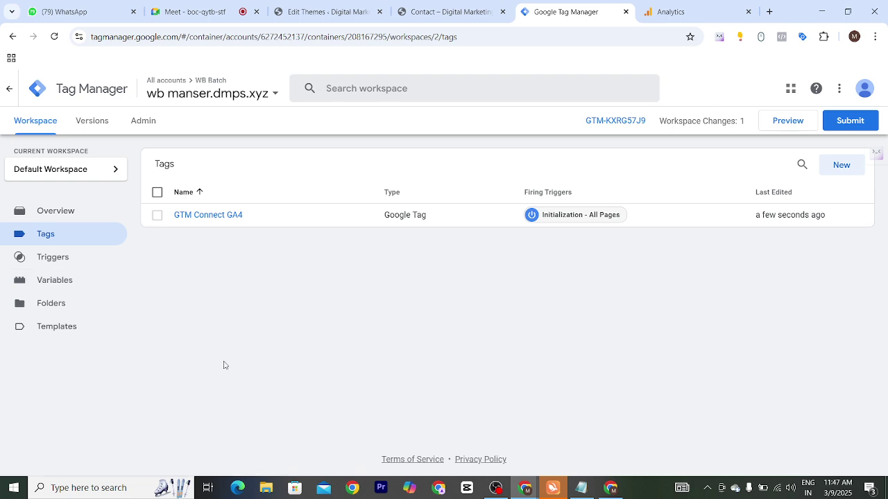
{"action": "left_click", "coordinate": [454, 12]}
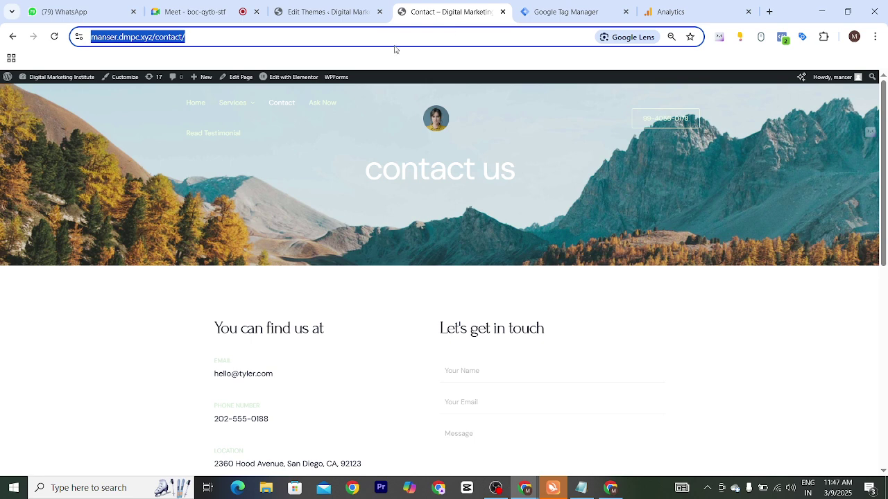
{"action": "left_click", "coordinate": [204, 44]}
{"action": "left_click_drag", "start_coordinate": [240, 37], "coordinate": [88, 42]}
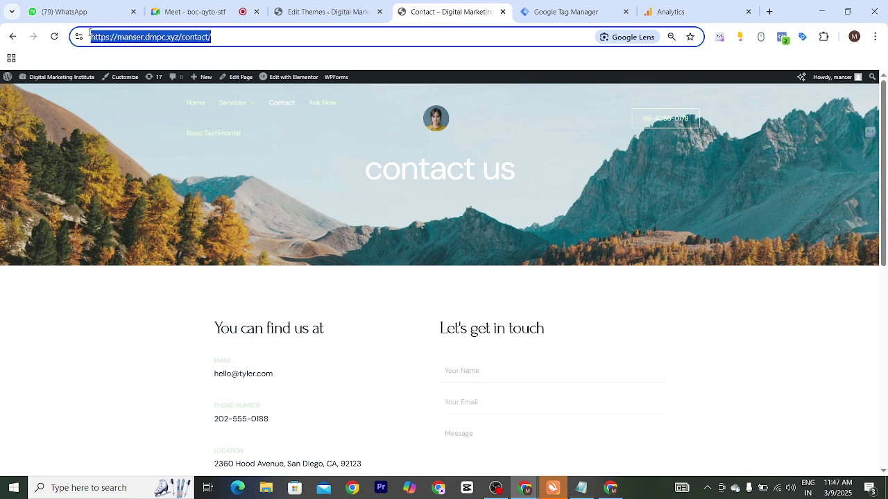
{"action": "left_click", "coordinate": [194, 105]}
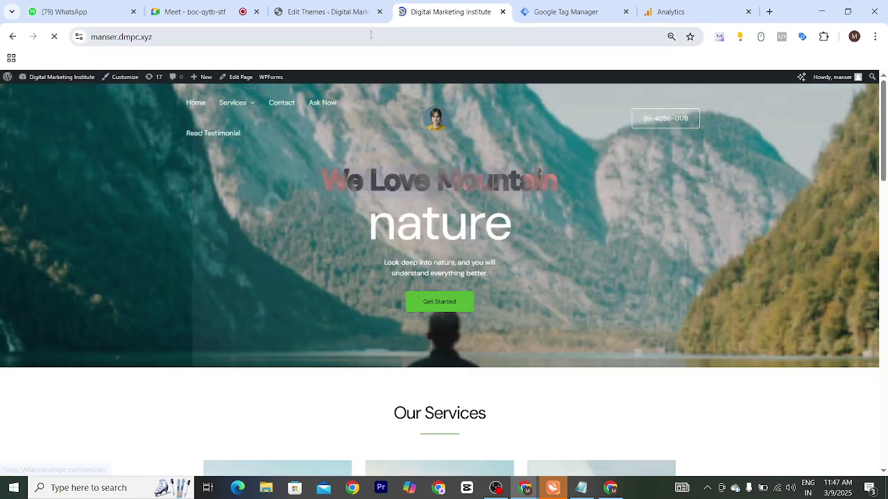
- Close the WordPress theme editor page and switch to the Google Tag Manager tags list
{"action": "left_click", "coordinate": [354, 14]}
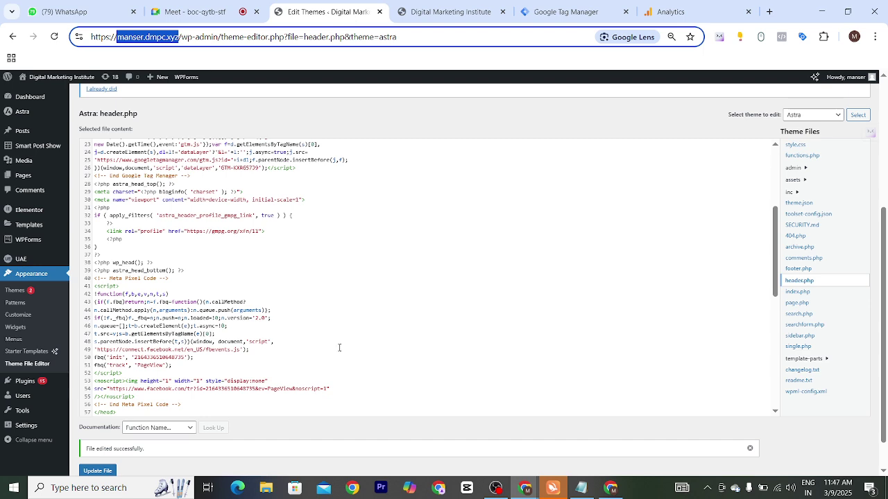
{"action": "left_click", "coordinate": [380, 12]}
{"action": "left_click", "coordinate": [411, 13]}
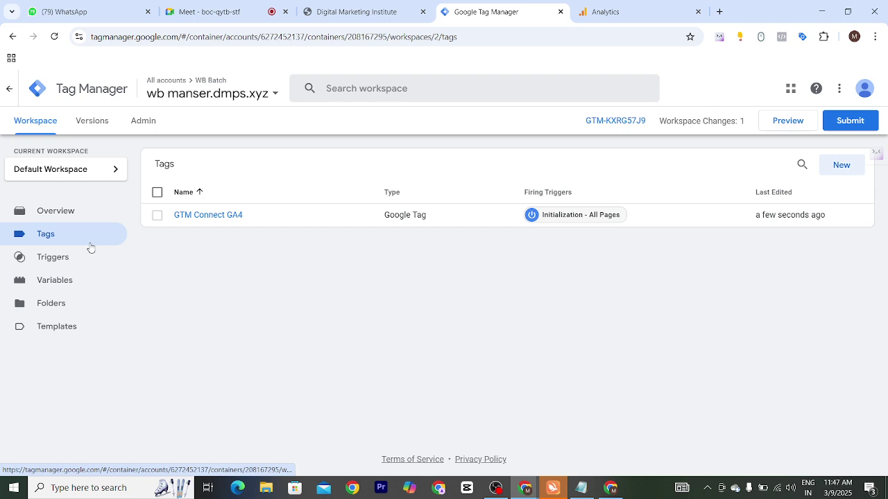
- Create a new tag and name it "Contact Page View"
{"action": "left_click", "coordinate": [838, 174]}
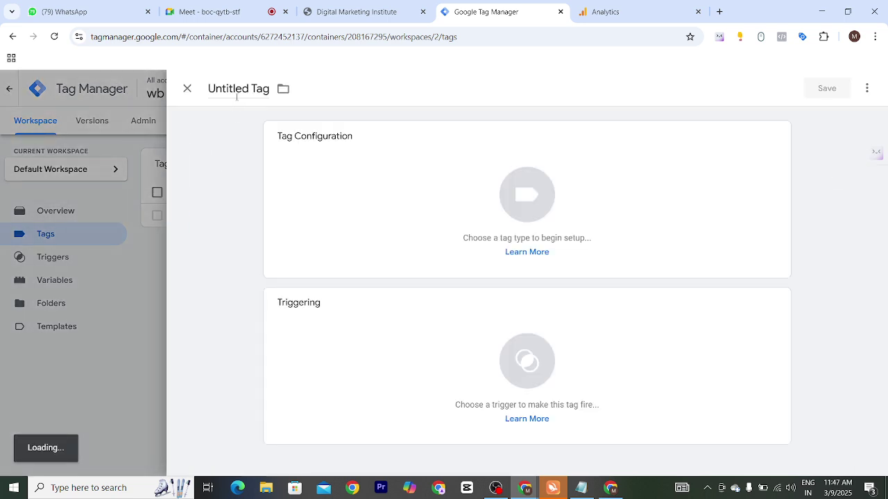
{"action": "left_click", "coordinate": [236, 90]}
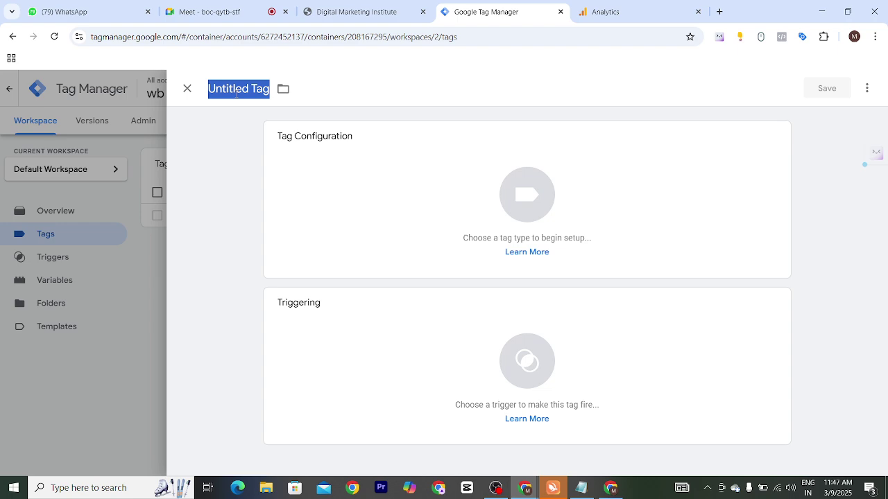
{"action": "type", "text": "Contact "}
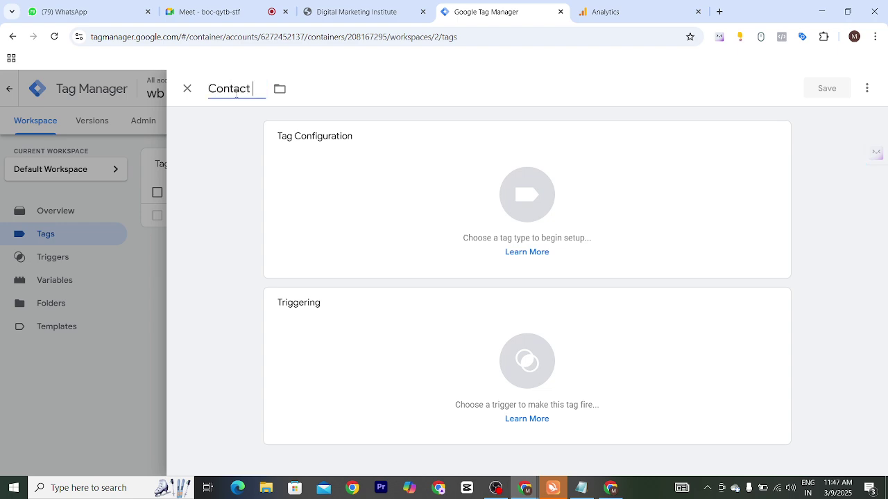
{"action": "type", "text": "Page View"}
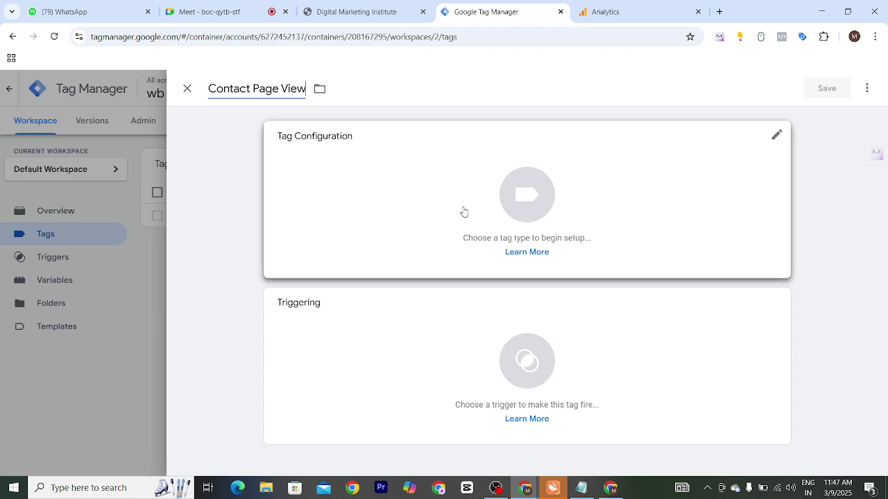
- Open the tag type choices for the Contact Page View tag and look over the featured and custom types
{"action": "left_click", "coordinate": [398, 176]}
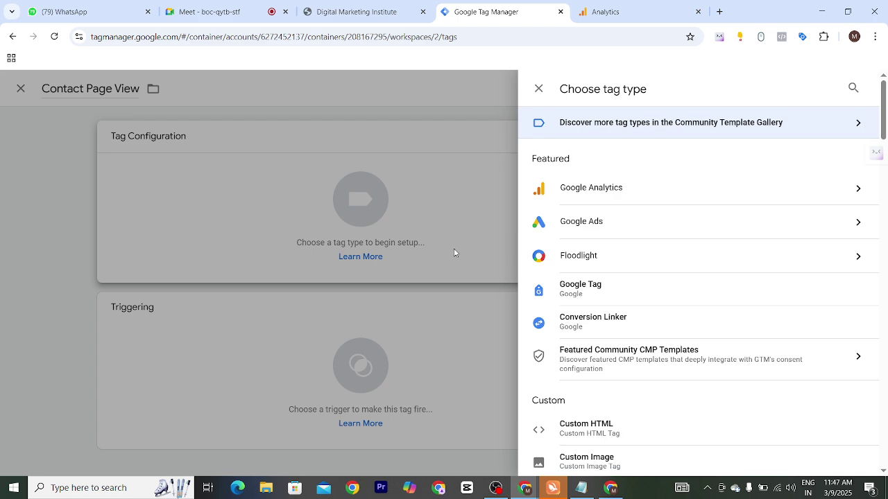
{"action": "scroll", "coordinate": [659, 256], "scroll_direction": "down", "scroll_amount": 2}
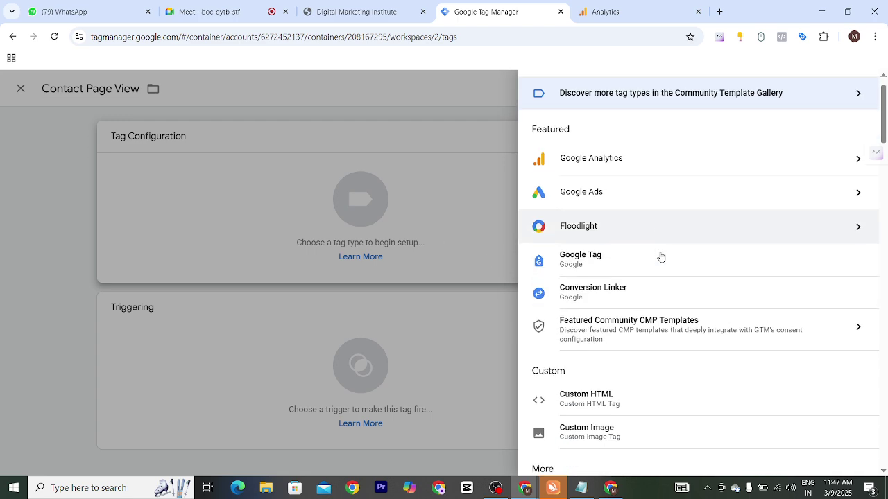
{"action": "scroll", "coordinate": [689, 261], "scroll_direction": "down", "scroll_amount": 2}
{"action": "scroll", "coordinate": [689, 263], "scroll_direction": "up", "scroll_amount": 4}
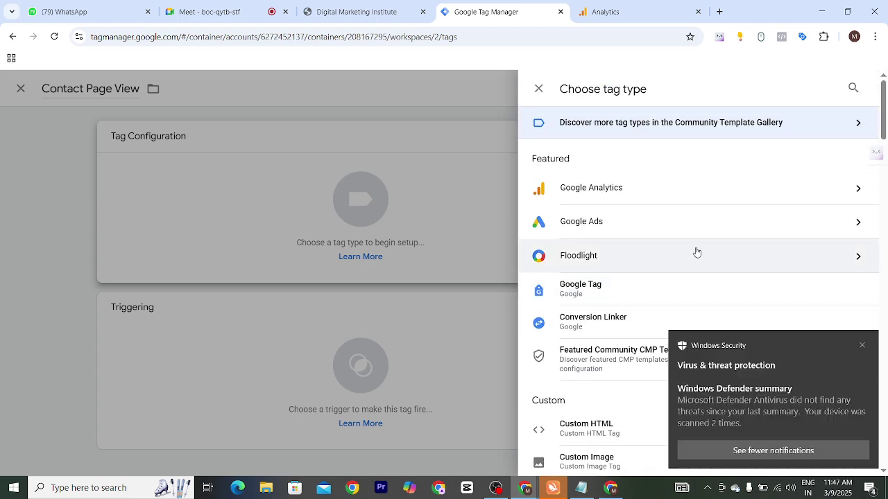
{"action": "left_click", "coordinate": [862, 345]}
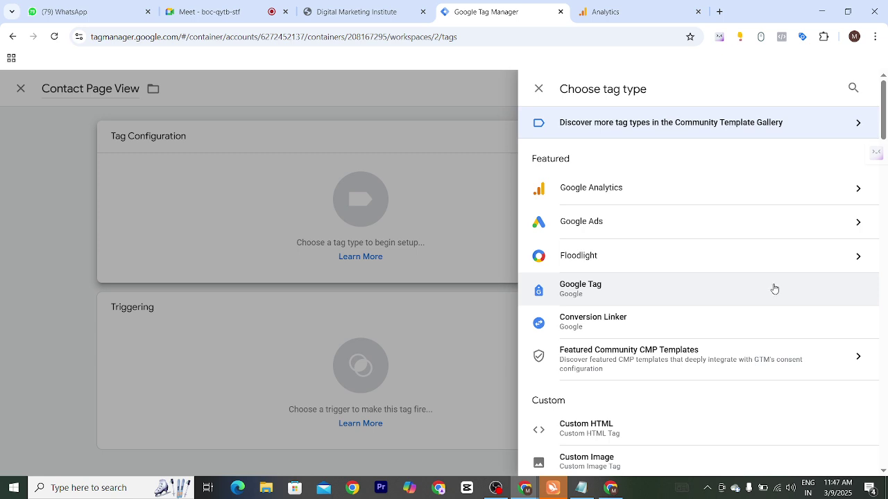
- Search the tag types for "pag", clear the search, look through the full tag type list and close it
{"action": "left_click", "coordinate": [852, 90]}
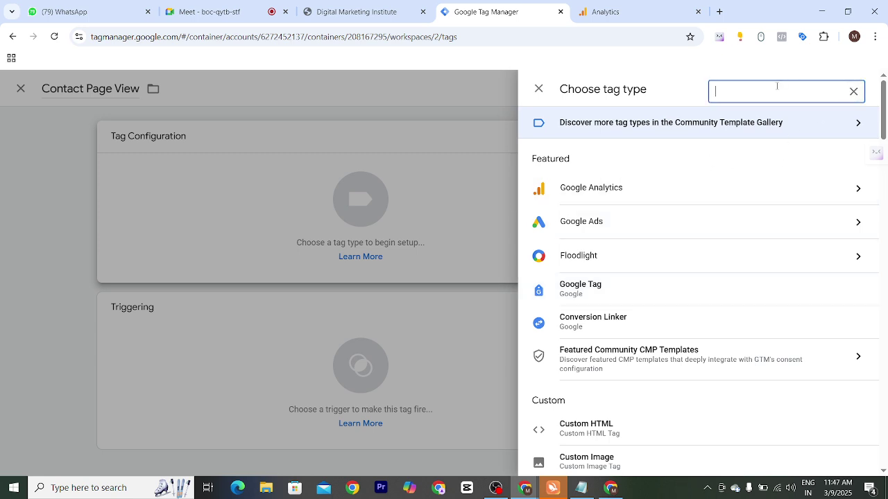
{"action": "type", "text": "pag"}
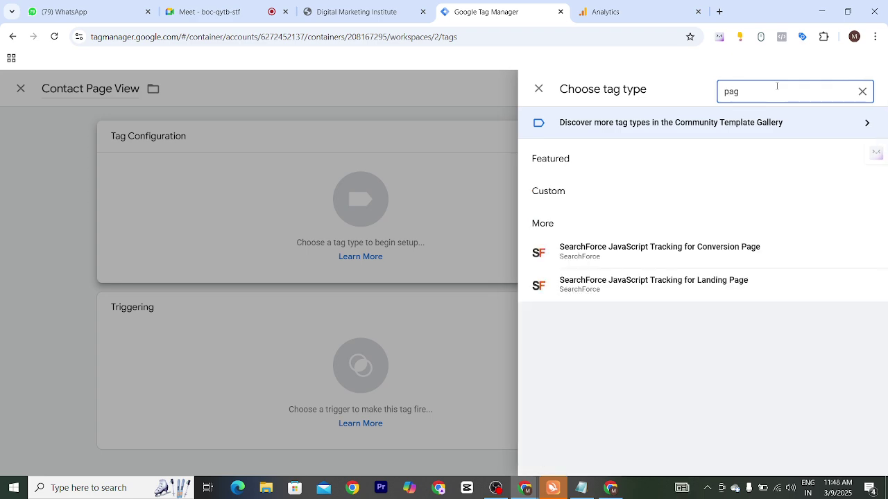
{"action": "key", "text": "BackSpace"}
{"action": "key", "text": "BackSpace"}
{"action": "key", "text": "BackSpace"}
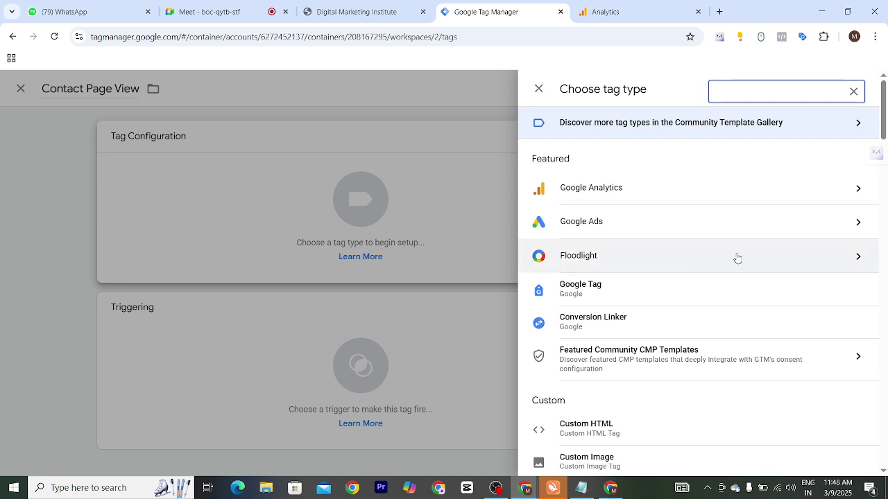
{"action": "scroll", "coordinate": [762, 258], "scroll_direction": "down", "scroll_amount": 4}
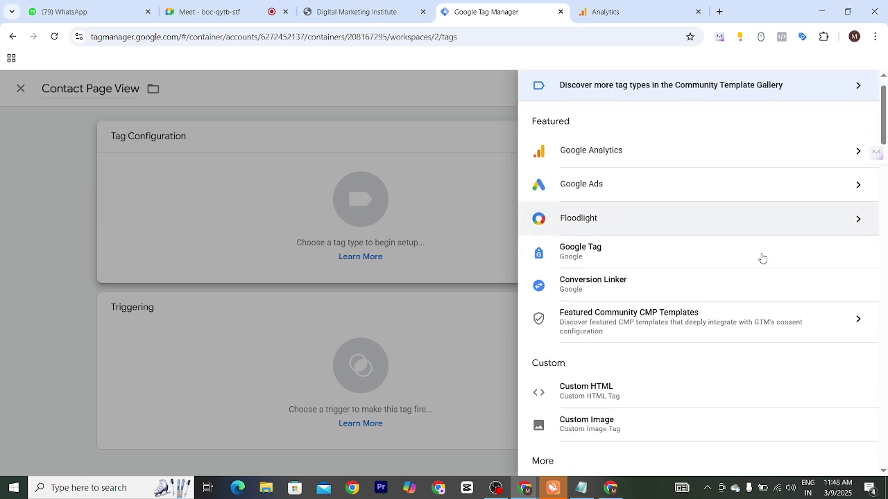
{"action": "scroll", "coordinate": [763, 260], "scroll_direction": "down", "scroll_amount": 10}
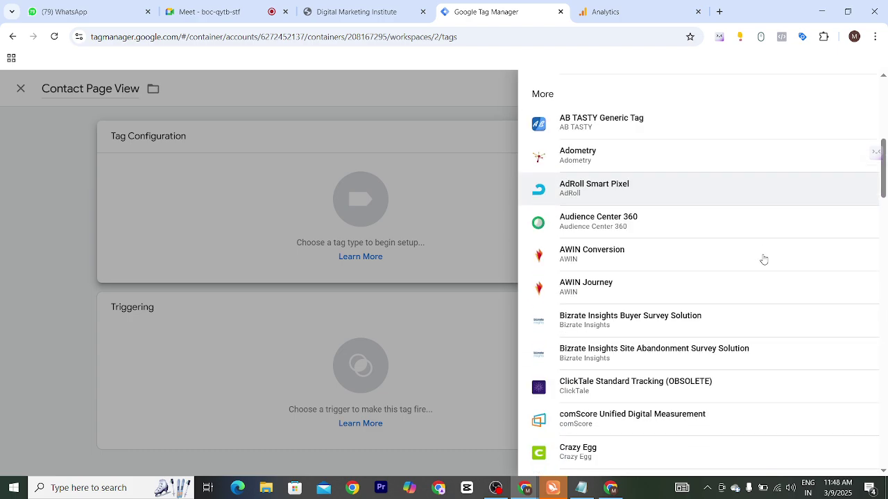
{"action": "scroll", "coordinate": [763, 261], "scroll_direction": "down", "scroll_amount": 5}
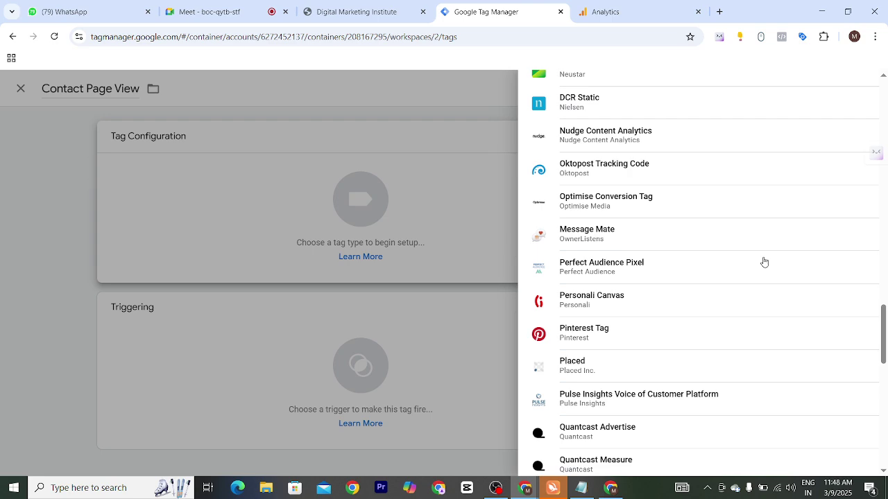
{"action": "scroll", "coordinate": [731, 242], "scroll_direction": "up", "scroll_amount": 13}
{"action": "scroll", "coordinate": [561, 143], "scroll_direction": "up", "scroll_amount": 10}
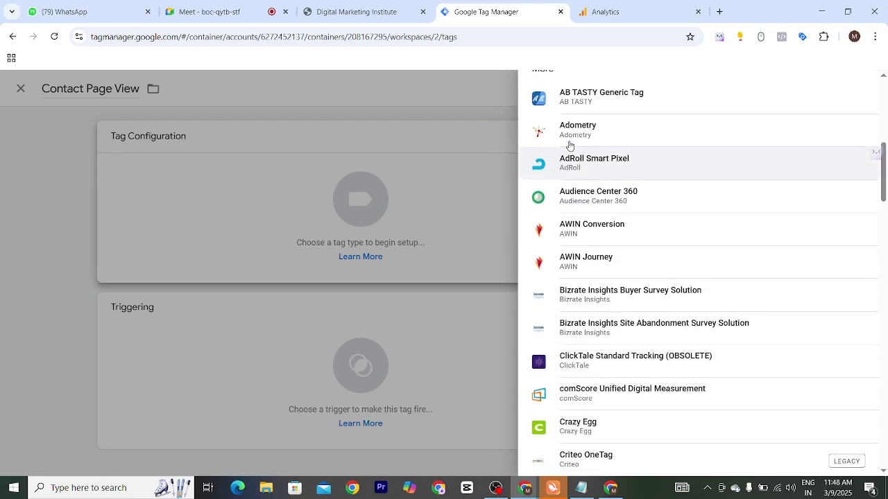
{"action": "left_click", "coordinate": [536, 90]}
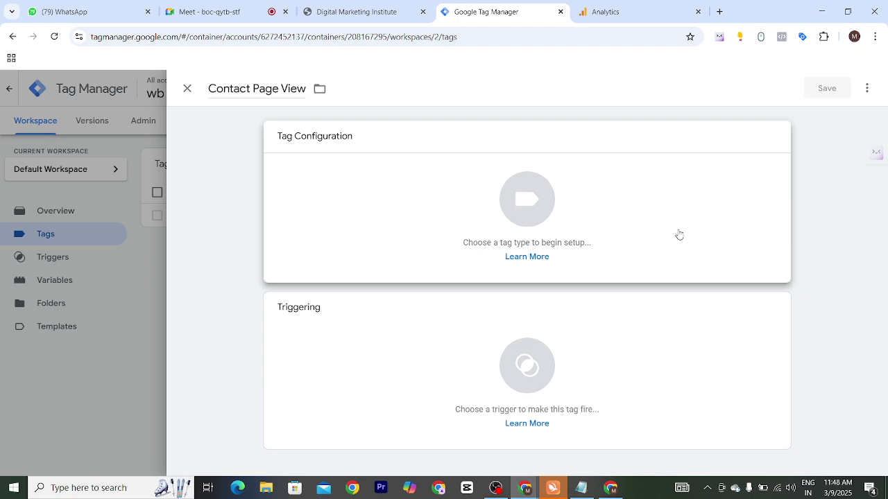
- Set the Contact Page View tag's type to Google Analytics: GA4 Event
{"action": "left_click", "coordinate": [576, 197]}
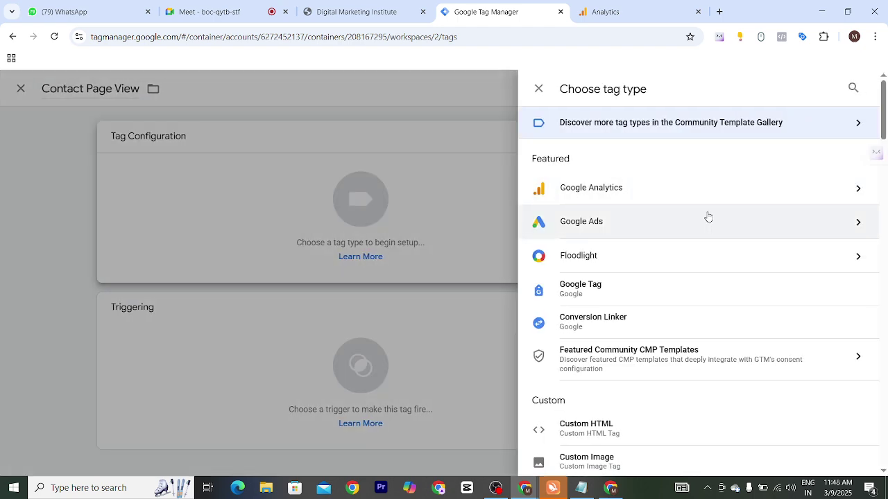
{"action": "scroll", "coordinate": [727, 220], "scroll_direction": "down", "scroll_amount": 1}
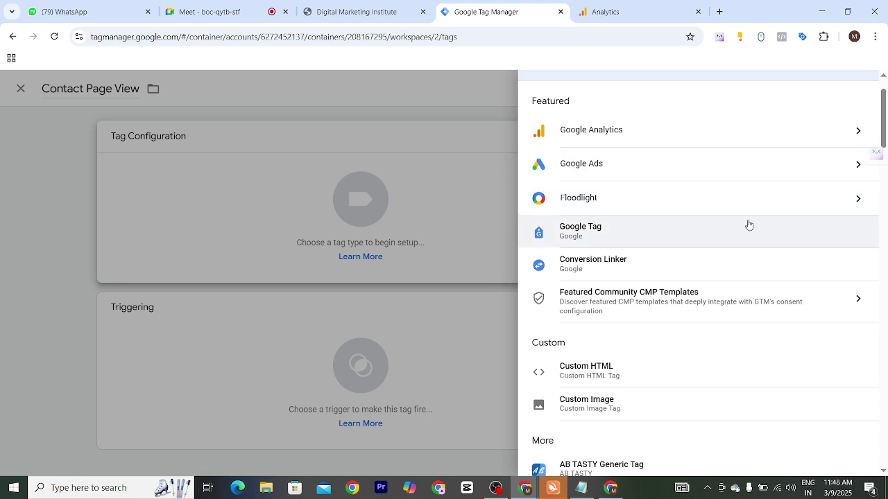
{"action": "scroll", "coordinate": [749, 225], "scroll_direction": "down", "scroll_amount": 3}
{"action": "scroll", "coordinate": [748, 227], "scroll_direction": "up", "scroll_amount": 4}
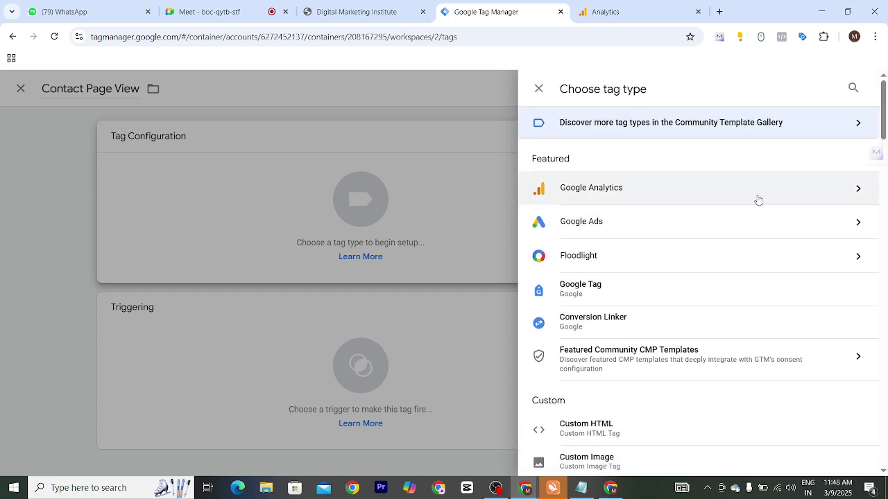
{"action": "left_click", "coordinate": [758, 200]}
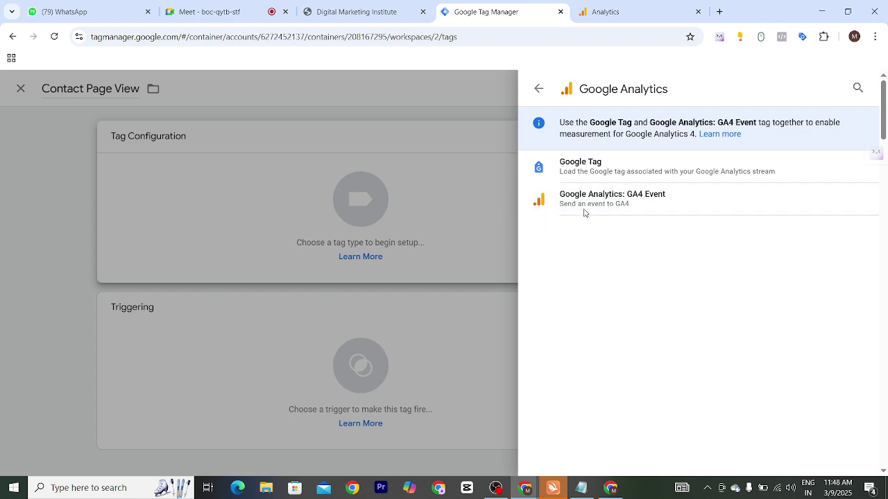
{"action": "left_click", "coordinate": [538, 90]}
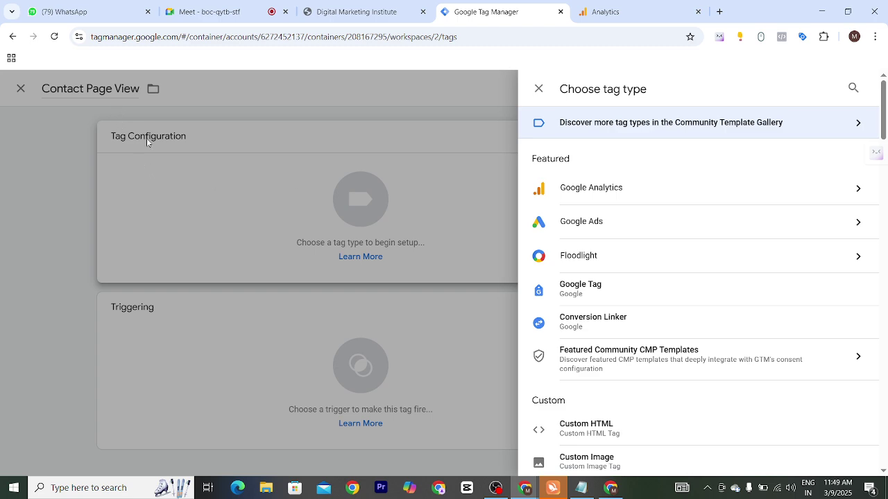
{"action": "left_click", "coordinate": [585, 196]}
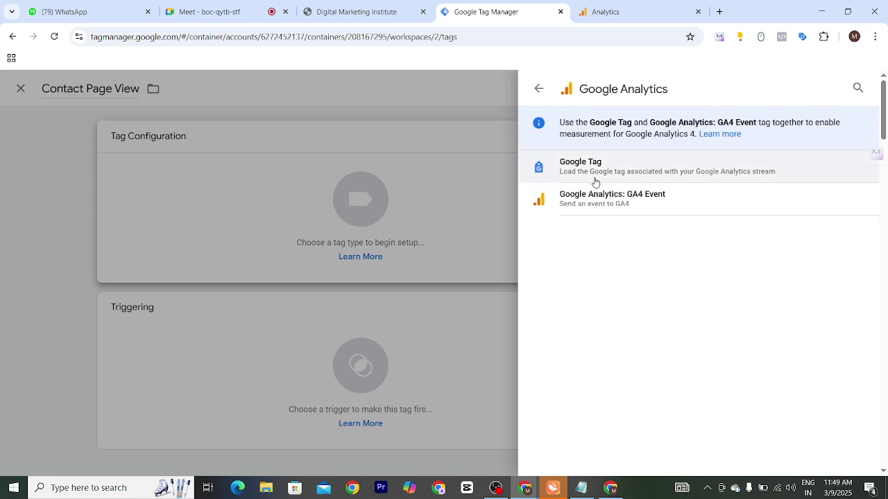
{"action": "left_click", "coordinate": [624, 206]}
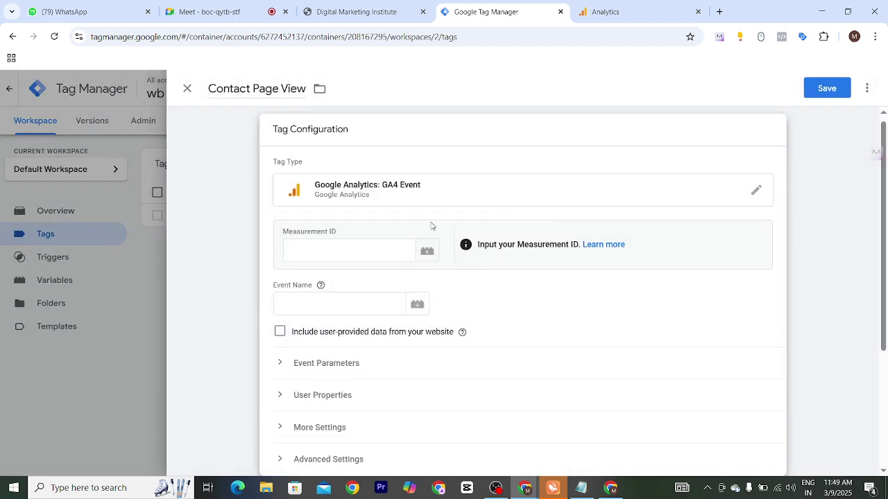
- Switch to Google Analytics, open the WB Batch web data stream from the Admin settings and copy its Measurement ID
{"action": "left_click", "coordinate": [329, 253]}
{"action": "left_click", "coordinate": [641, 11]}
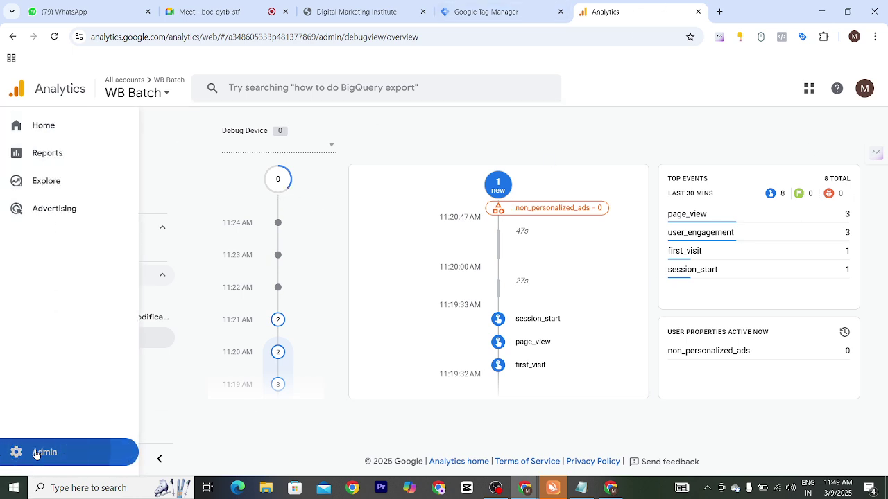
{"action": "left_click", "coordinate": [35, 452]}
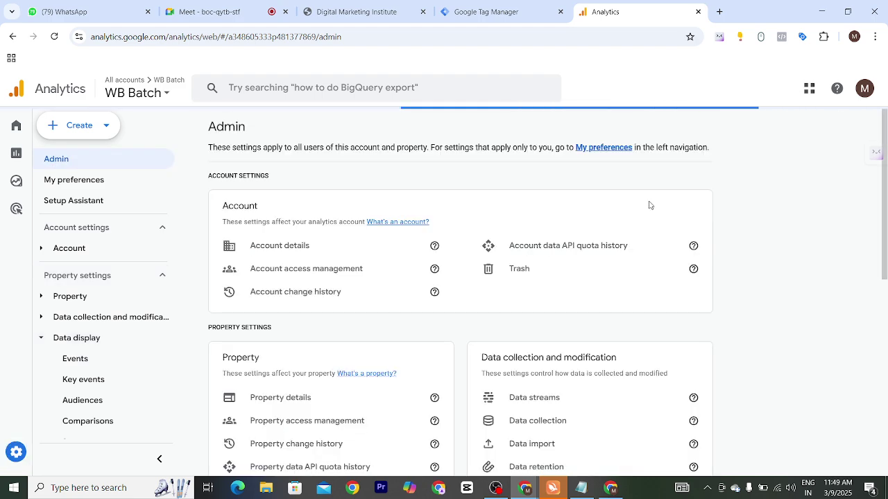
{"action": "scroll", "coordinate": [601, 215], "scroll_direction": "down", "scroll_amount": 3}
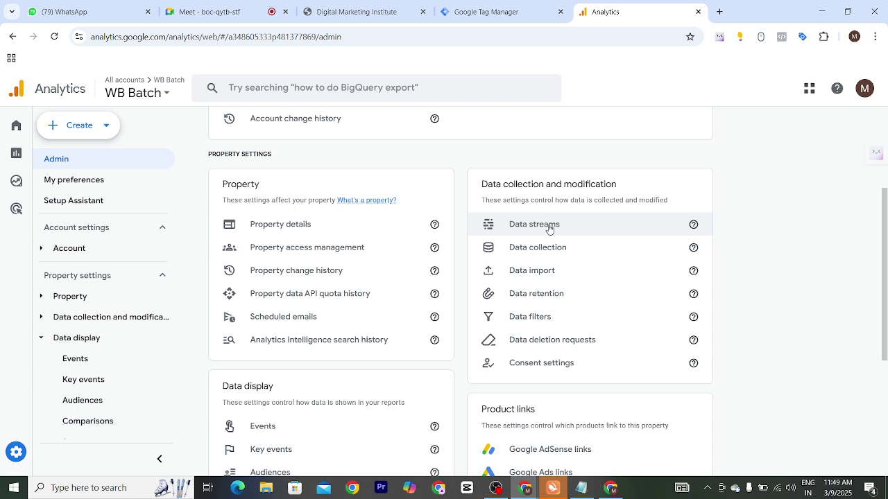
{"action": "left_click", "coordinate": [548, 227]}
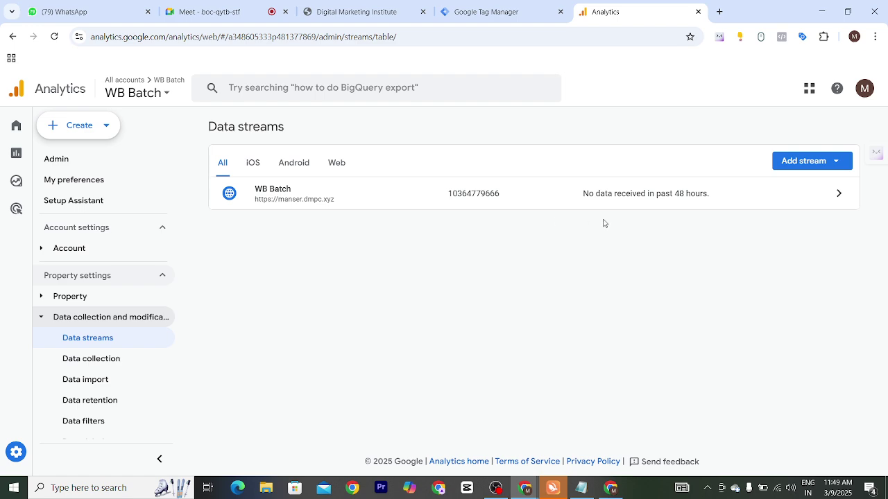
{"action": "left_click", "coordinate": [582, 195]}
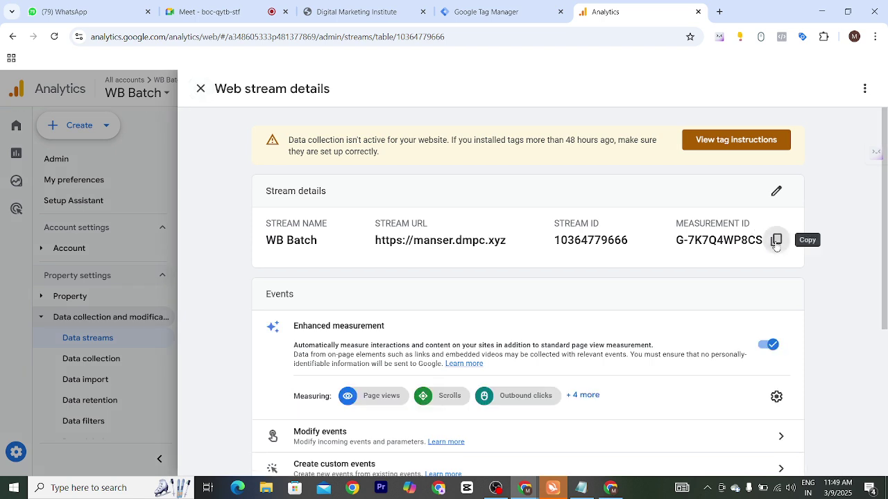
{"action": "left_click", "coordinate": [776, 241]}
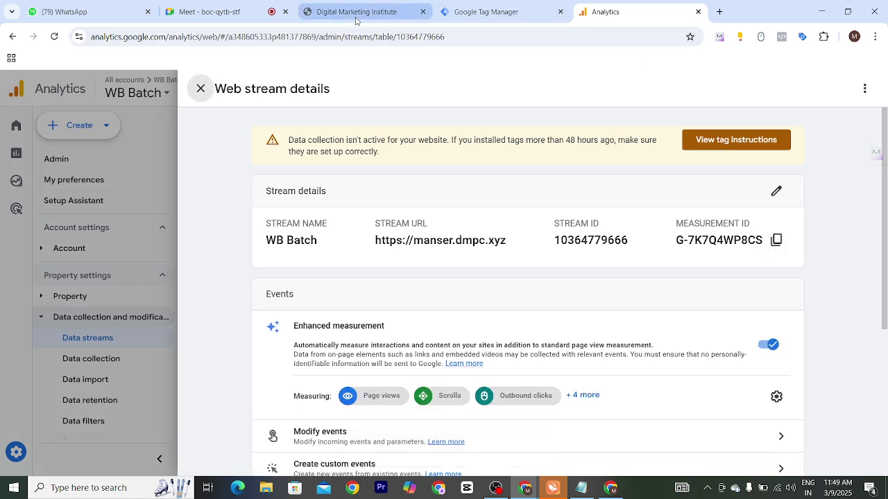
{"action": "left_click_drag", "start_coordinate": [674, 247], "coordinate": [762, 260]}
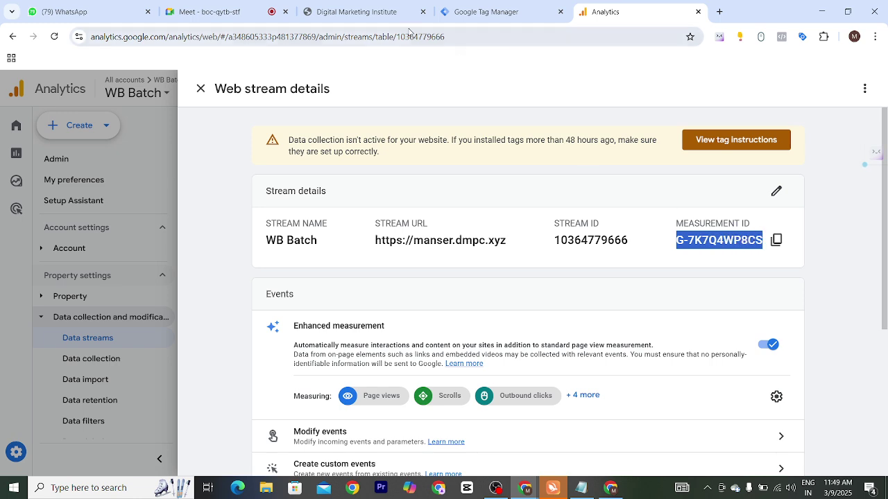
- Return to Google Tag Manager and paste the copied Measurement ID into the Contact Page View tag
{"action": "left_click", "coordinate": [384, 25]}
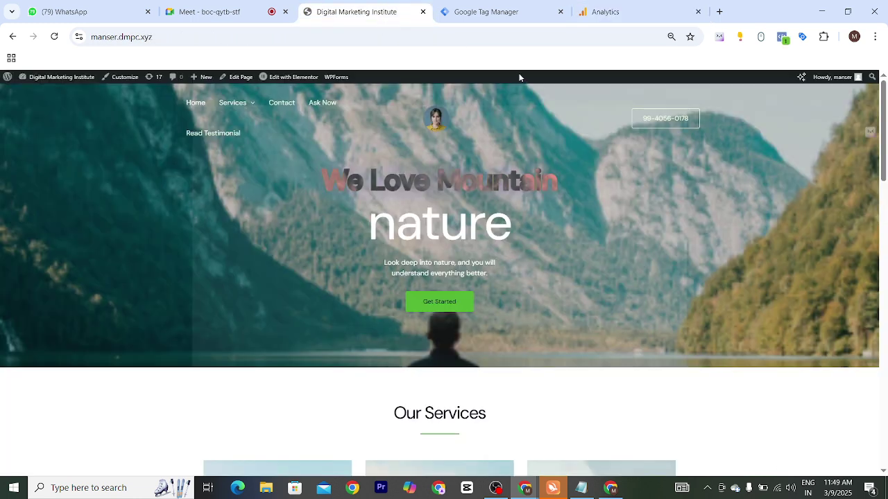
{"action": "left_click", "coordinate": [489, 12]}
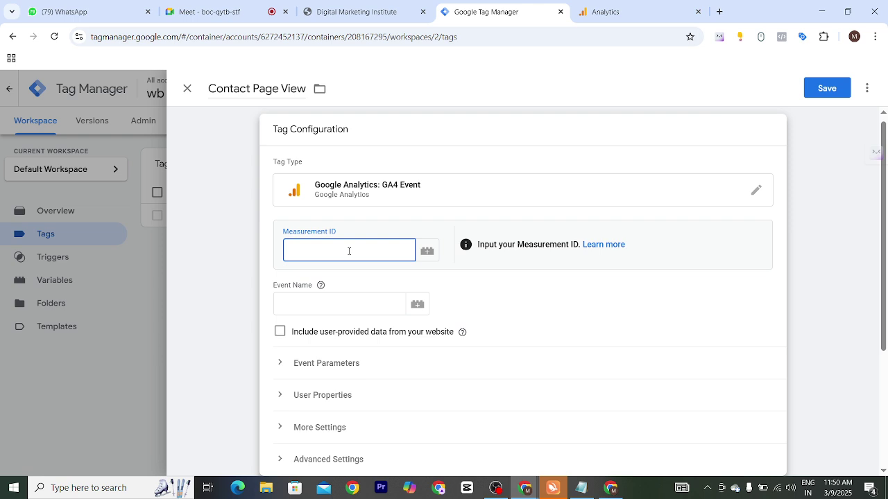
{"action": "key", "text": "ctrl+v"}
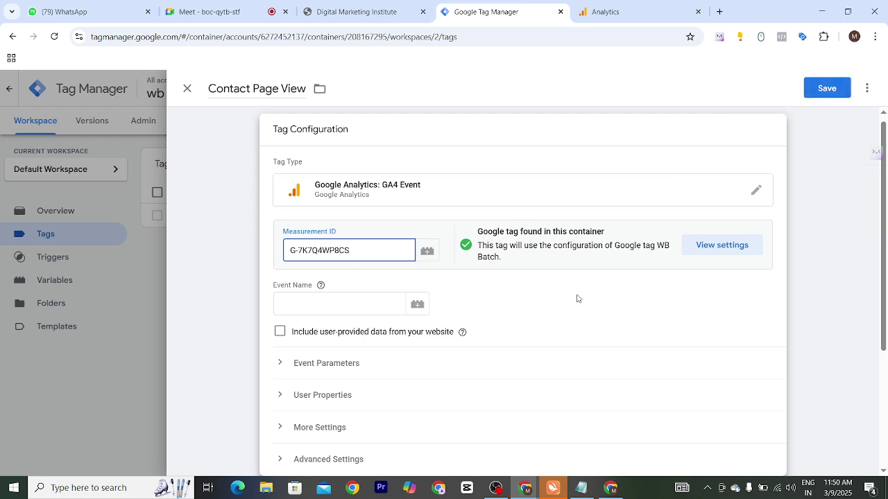
{"action": "left_click", "coordinate": [611, 287]}
- Review the Contact Page View tag's type, Measurement ID, event settings and Triggering section
{"action": "scroll", "coordinate": [502, 321], "scroll_direction": "down", "scroll_amount": 2}
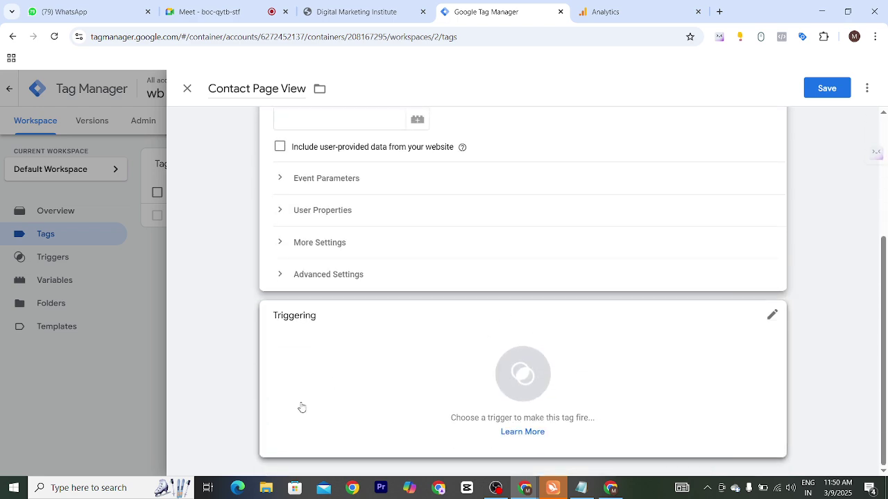
{"action": "scroll", "coordinate": [438, 404], "scroll_direction": "up", "scroll_amount": 3}
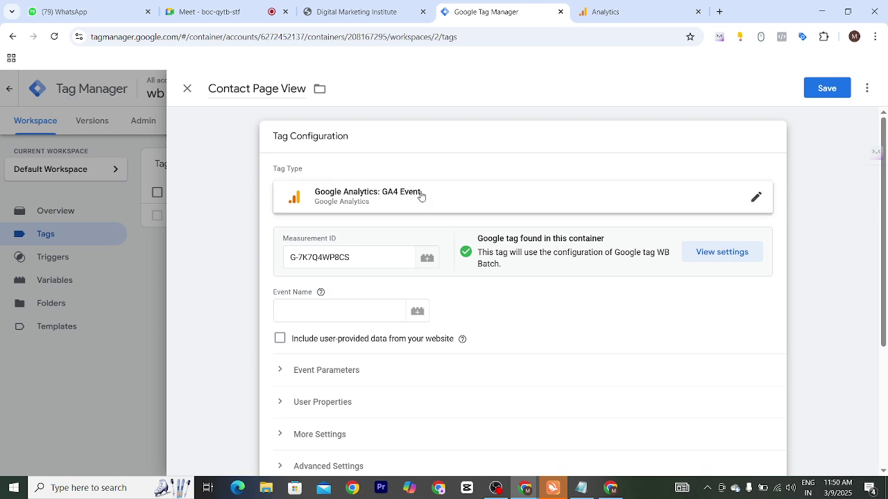
{"action": "scroll", "coordinate": [444, 229], "scroll_direction": "down", "scroll_amount": 3}
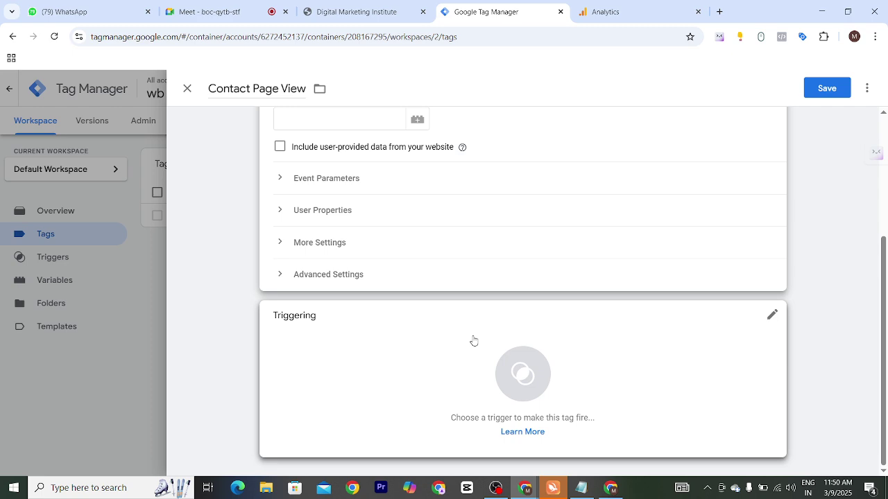
{"action": "scroll", "coordinate": [472, 343], "scroll_direction": "up", "scroll_amount": 3}
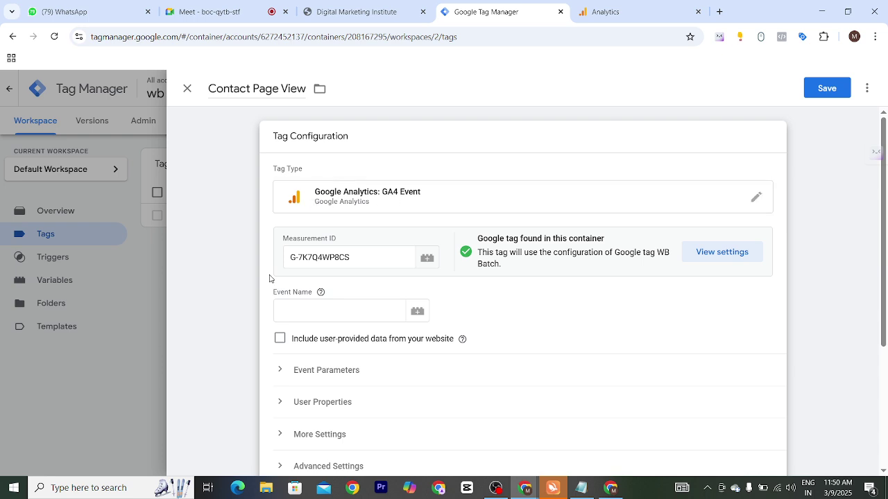
{"action": "left_click_drag", "start_coordinate": [361, 261], "coordinate": [285, 259]}
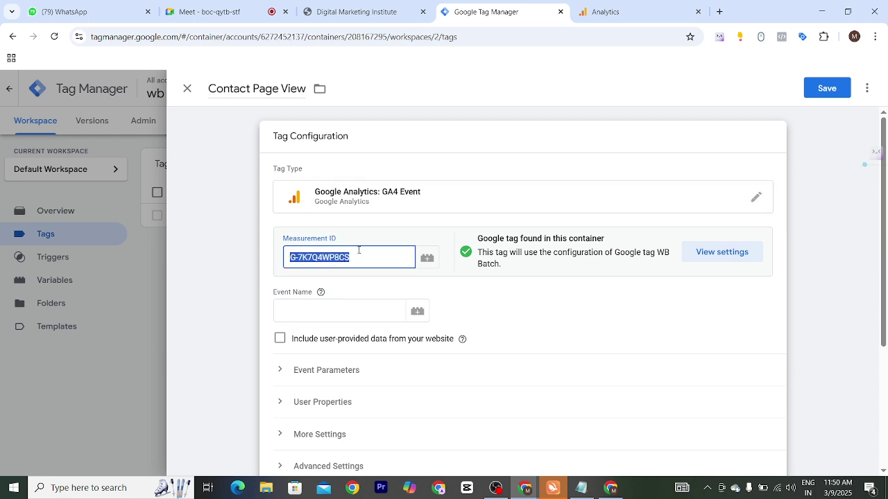
{"action": "scroll", "coordinate": [427, 312], "scroll_direction": "down", "scroll_amount": 2}
{"action": "left_click", "coordinate": [499, 176]}
{"action": "scroll", "coordinate": [517, 198], "scroll_direction": "down", "scroll_amount": 1}
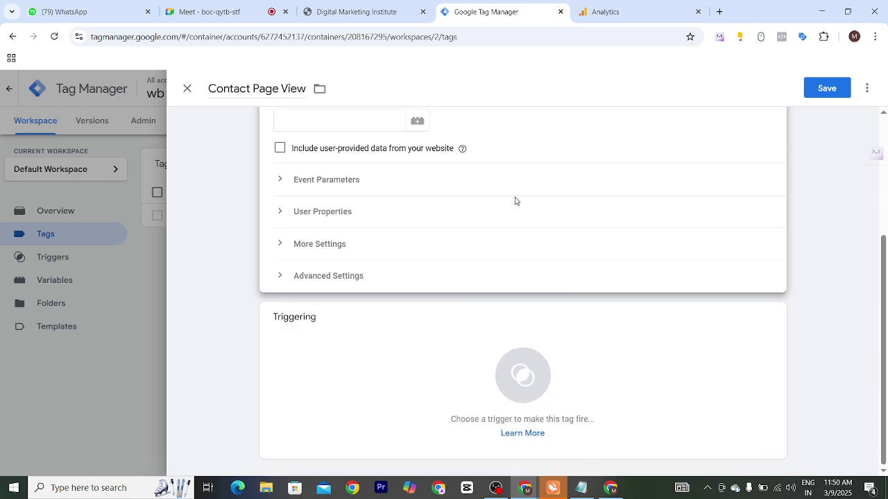
- Start a new trigger for the Contact Page View tag and name it "Contact Us Page View"
{"action": "left_click", "coordinate": [366, 324]}
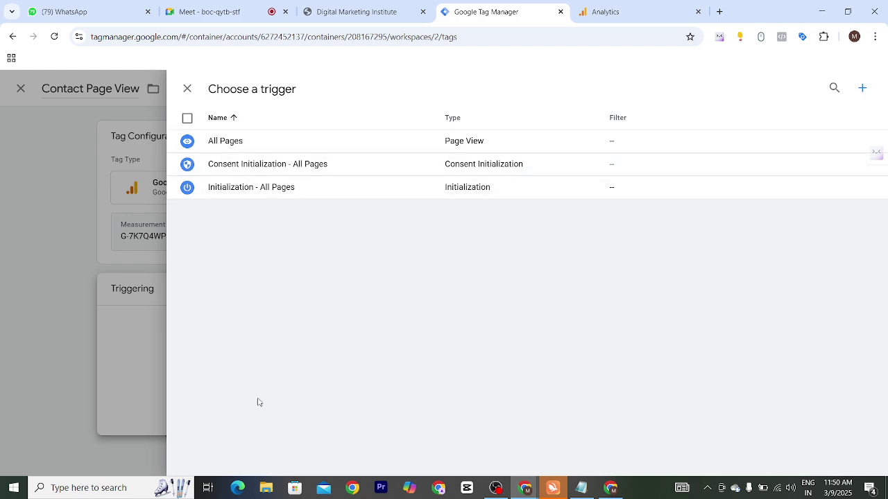
{"action": "left_click", "coordinate": [133, 361]}
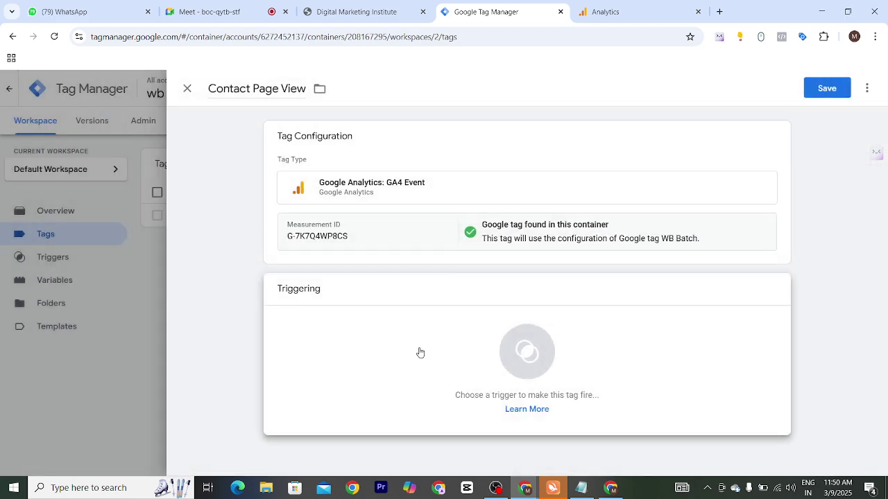
{"action": "left_click", "coordinate": [419, 352]}
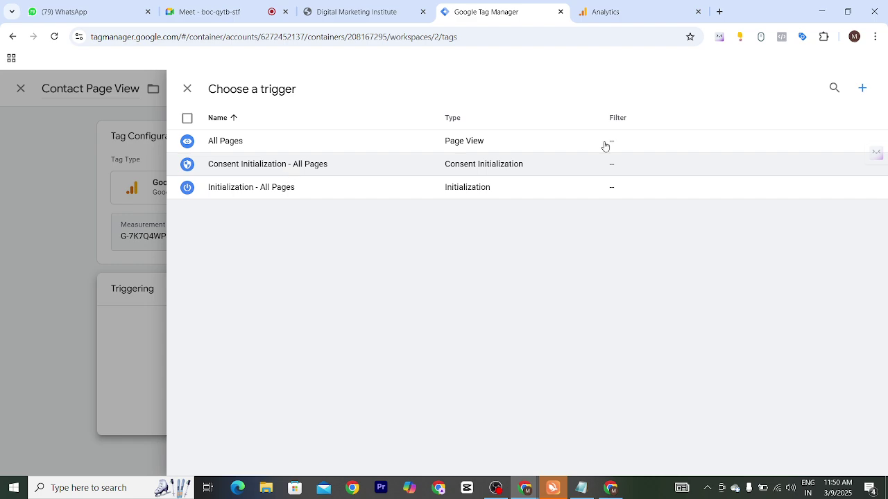
{"action": "left_click", "coordinate": [863, 91]}
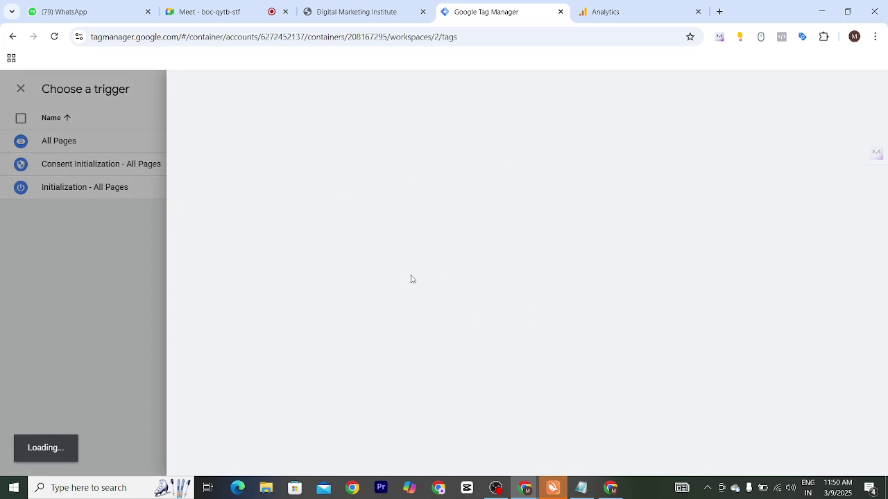
{"action": "left_click", "coordinate": [267, 88]}
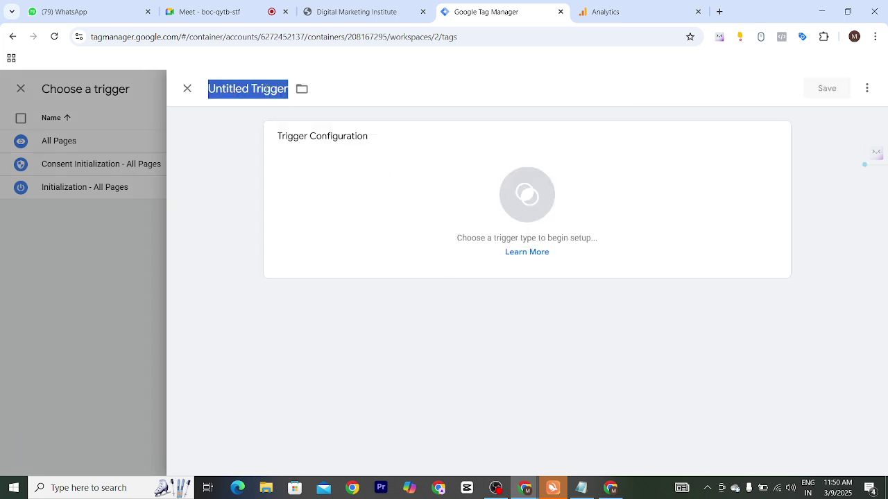
{"action": "type", "text": "Co"}
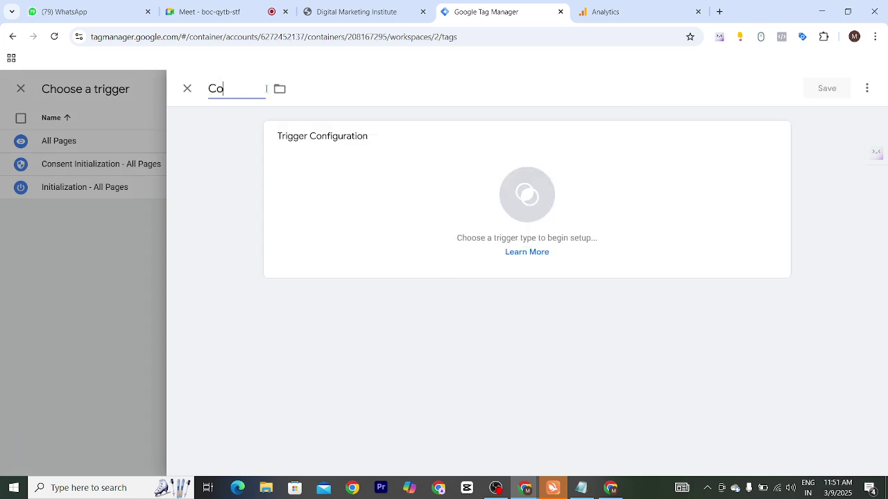
{"action": "type", "text": "ntact Uspa"}
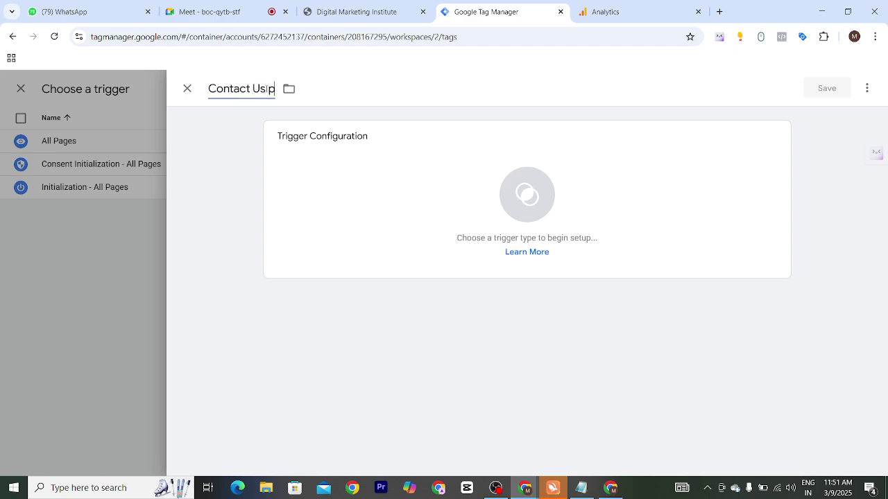
{"action": "key", "text": "BackSpace"}
{"action": "key", "text": "BackSpace"}
{"action": "type", "text": "|Pag"}
{"action": "type", "text": "e"}
{"action": "type", "text": " View"}
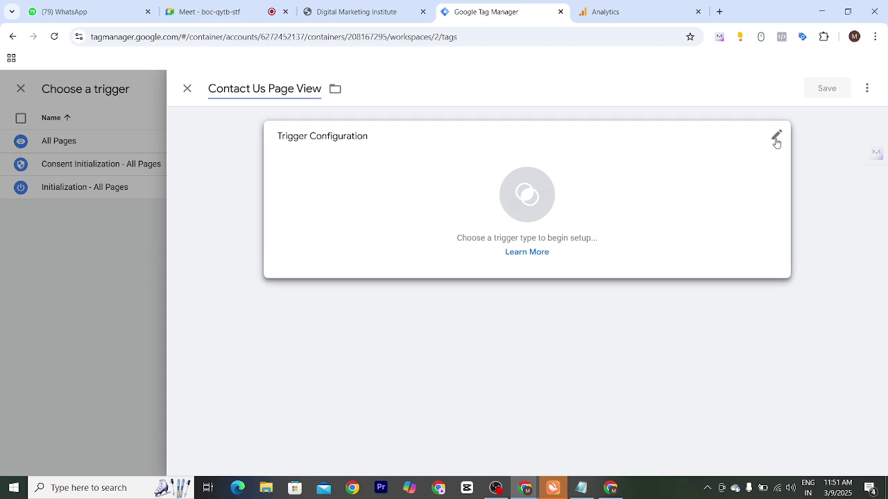
- Set the trigger type to Page View and make it fire on Some Page Views
{"action": "left_click", "coordinate": [589, 190]}
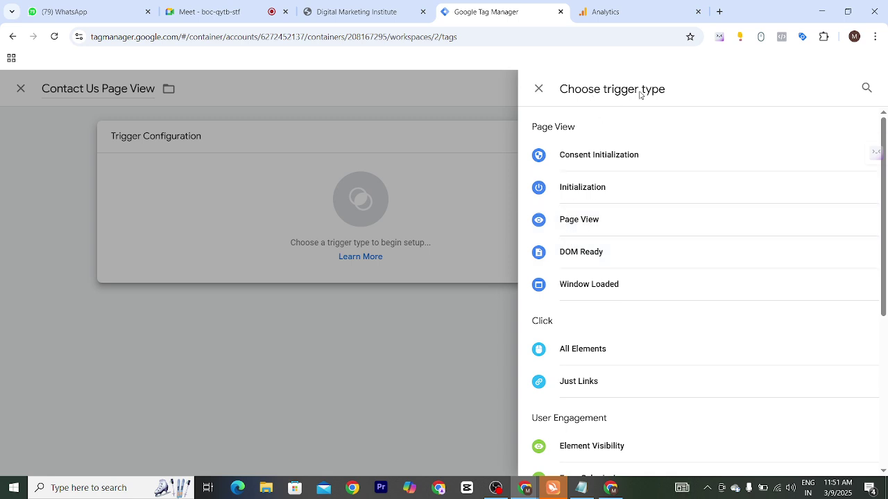
{"action": "left_click", "coordinate": [585, 220]}
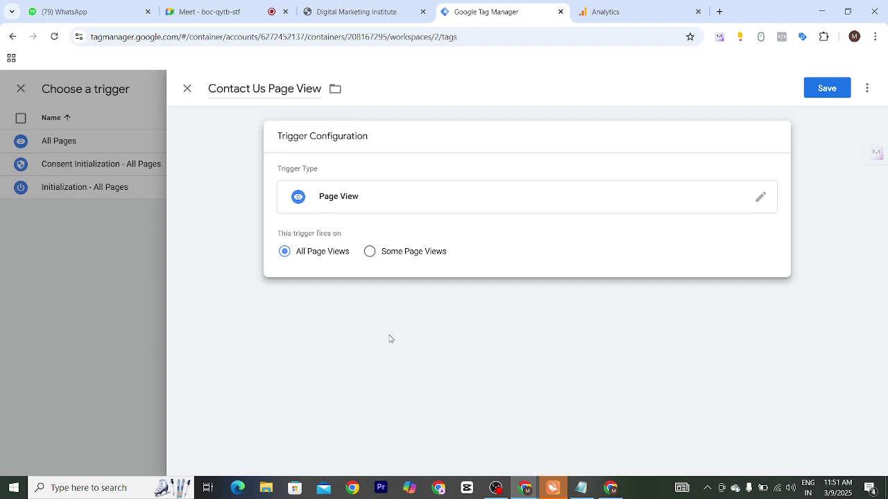
{"action": "left_click", "coordinate": [368, 251]}
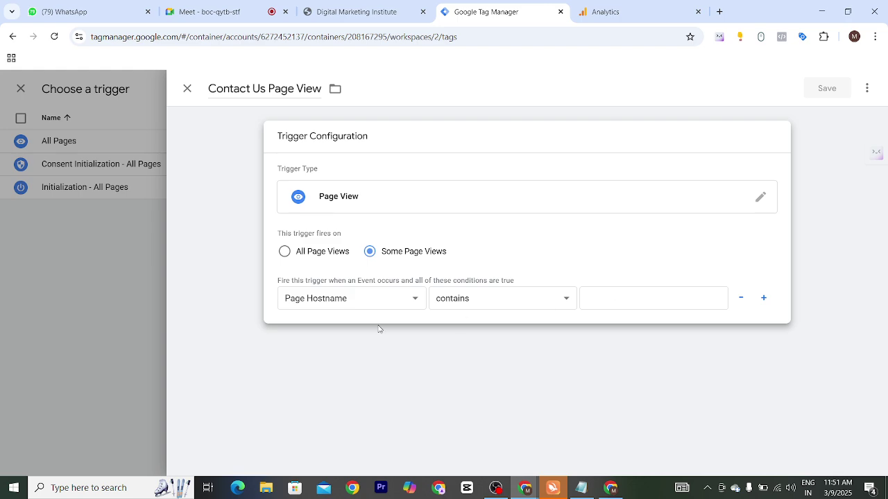
- Set the trigger's firing condition to Page URL with the equals operator
{"action": "left_click", "coordinate": [417, 304]}
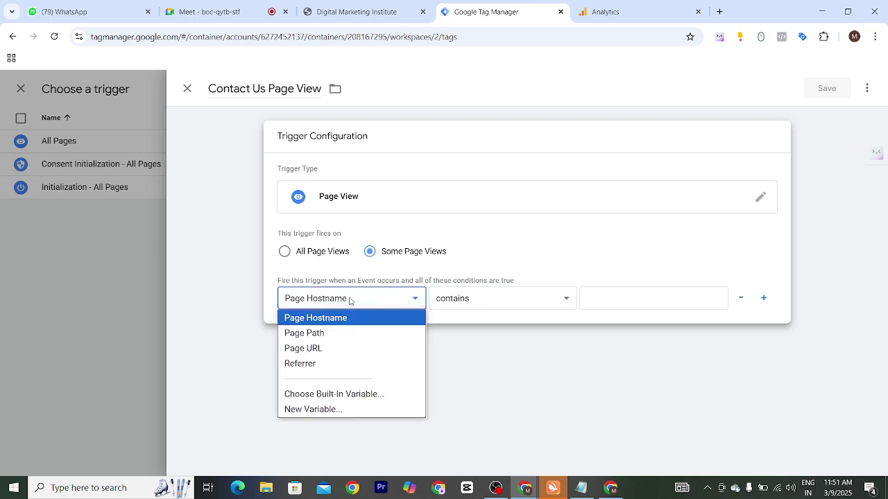
{"action": "left_click", "coordinate": [313, 351]}
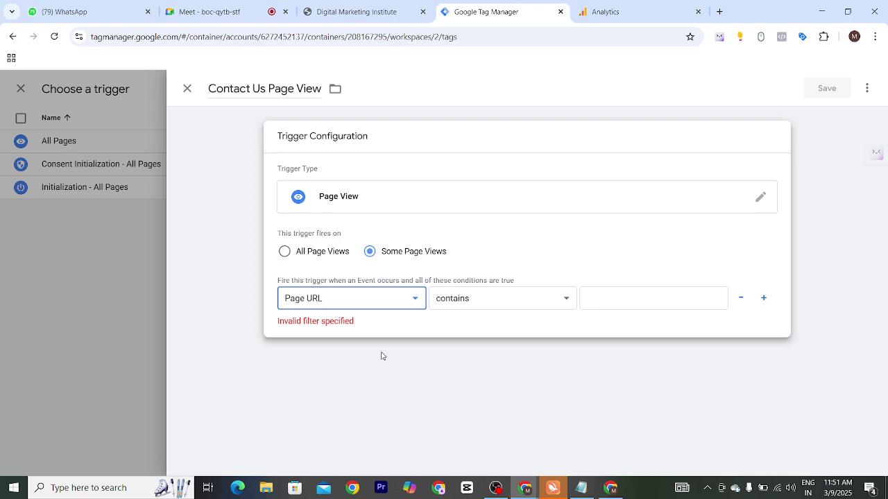
{"action": "left_click", "coordinate": [609, 297]}
{"action": "left_click", "coordinate": [567, 299]}
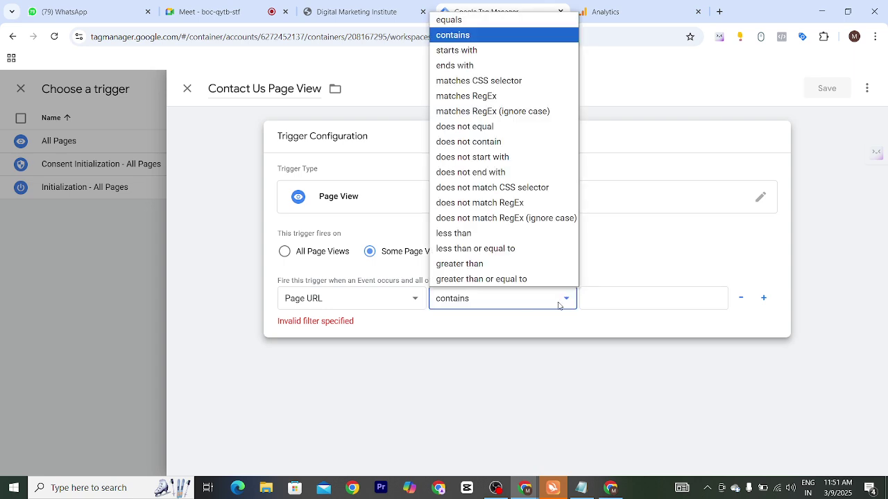
{"action": "left_click", "coordinate": [461, 20]}
{"action": "left_click", "coordinate": [629, 299]}
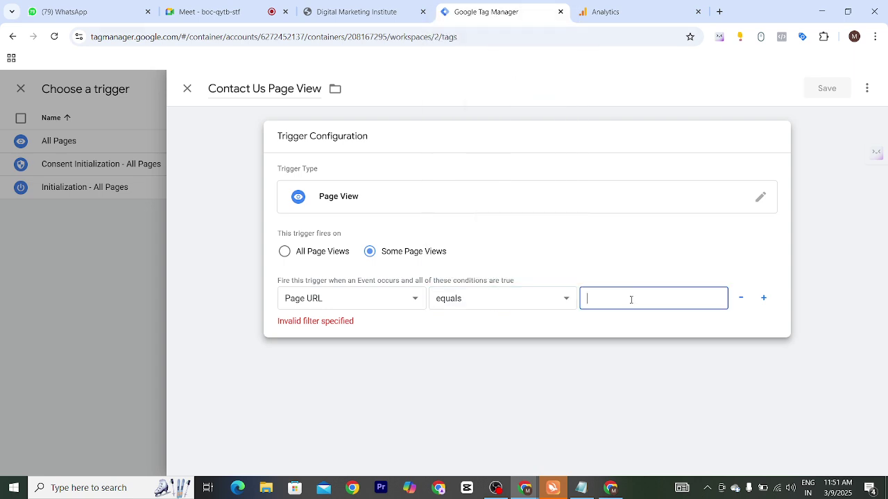
- Switch to the Digital Marketing Institute website, open its Contact page and copy the page's URL
{"action": "left_click", "coordinate": [382, 12]}
{"action": "mouse_move", "coordinate": [232, 103]}
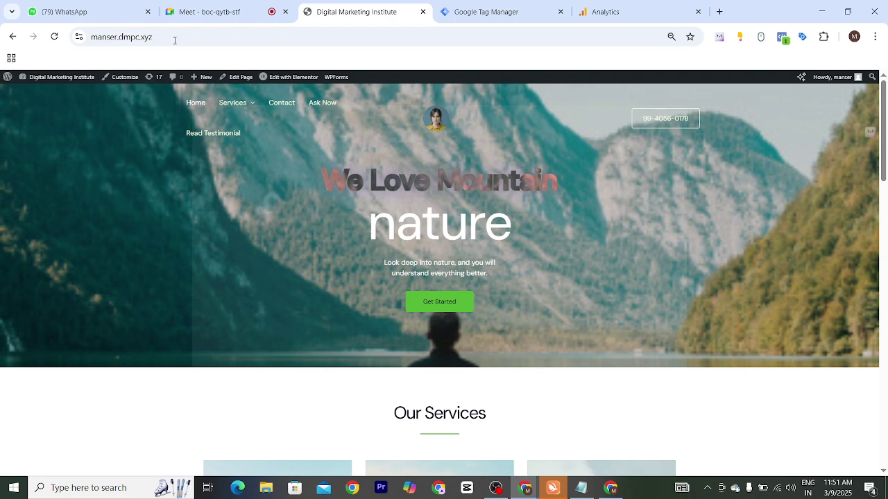
{"action": "left_click", "coordinate": [269, 91]}
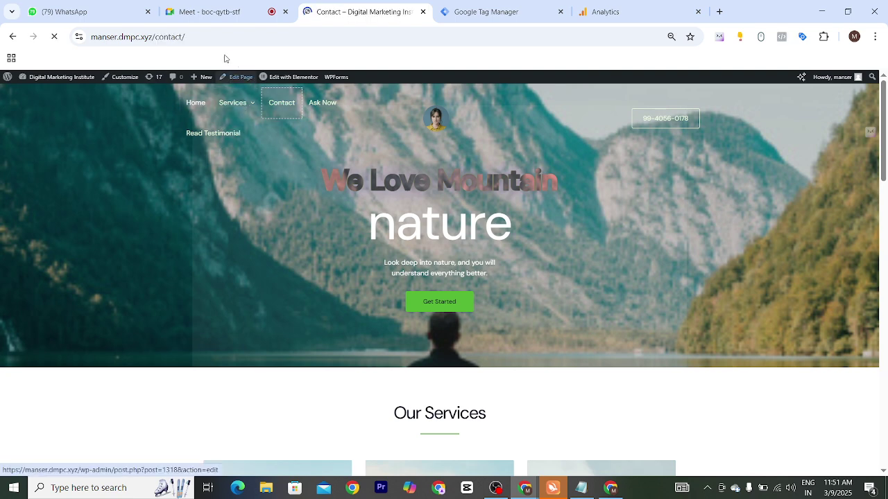
{"action": "left_click", "coordinate": [217, 36]}
{"action": "key", "text": "ctrl+c"}
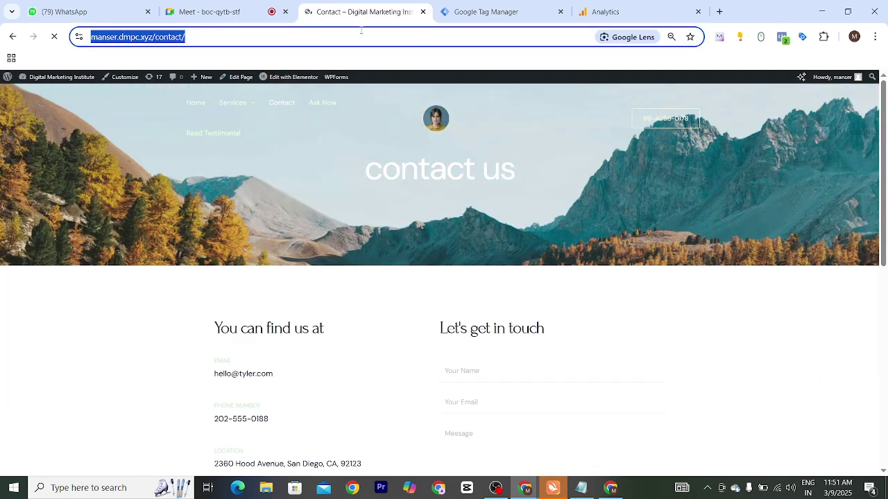
- Return to Google Tag Manager, paste the copied Contact page URL as the condition's value and save the trigger
{"action": "left_click", "coordinate": [486, 12]}
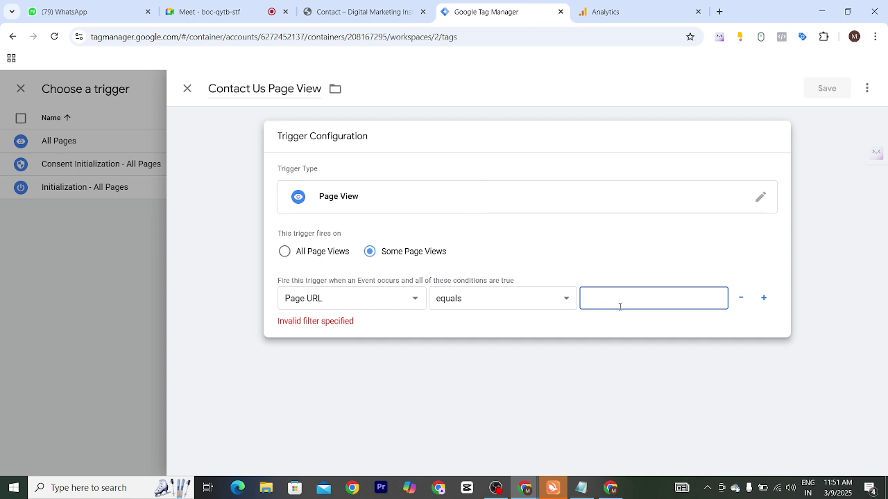
{"action": "key", "text": "ctrl+v"}
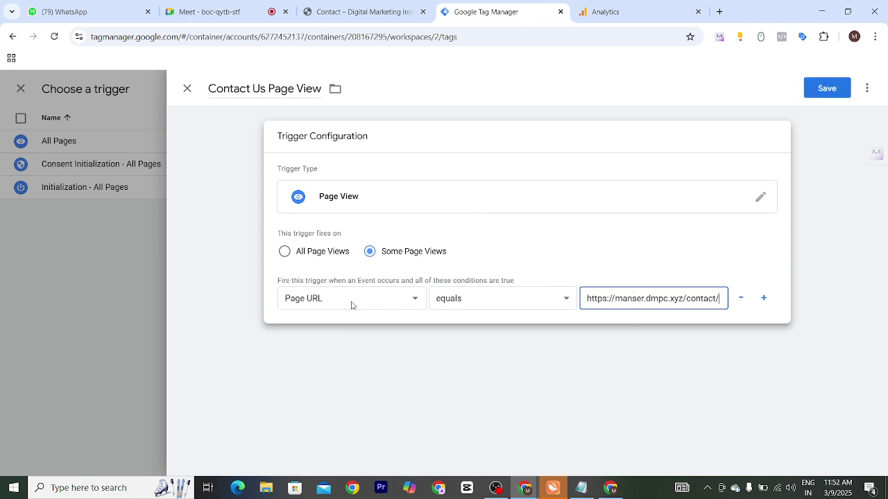
{"action": "left_click", "coordinate": [826, 89]}
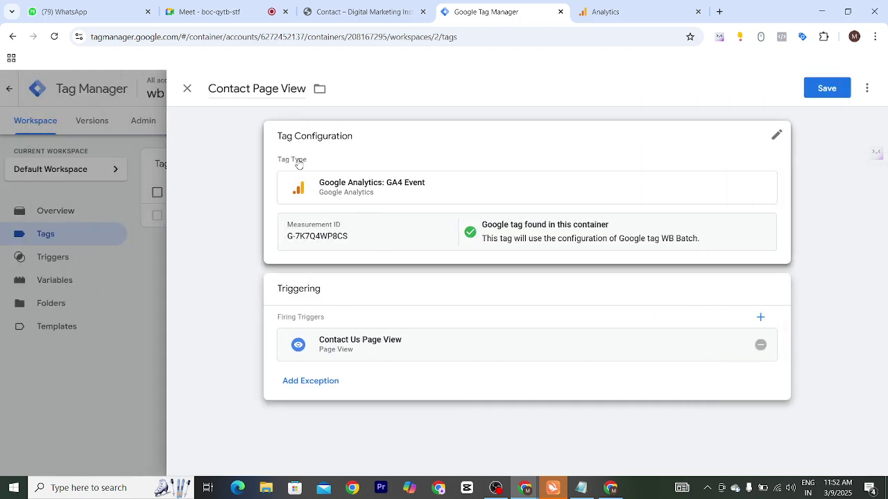
- Review the Contact Page View tag's configuration and the Page URL condition of its Contact Us Page View trigger
{"action": "left_click_drag", "start_coordinate": [243, 147], "coordinate": [402, 152]}
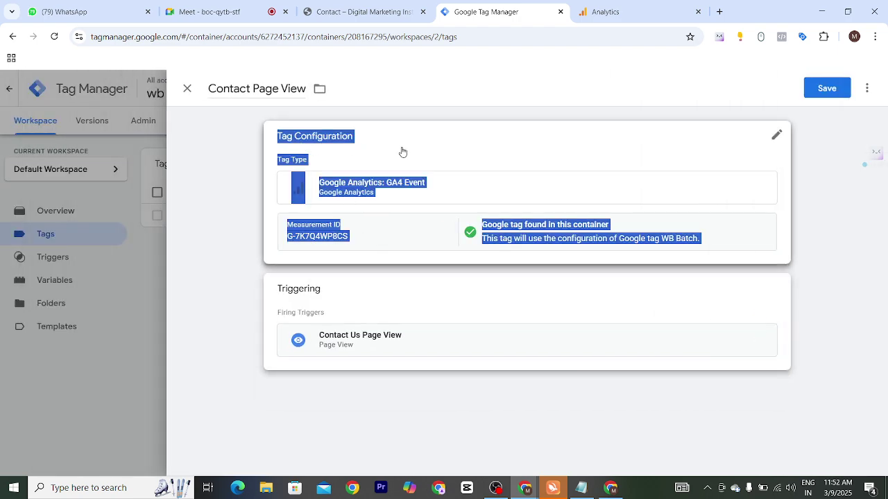
{"action": "left_click", "coordinate": [402, 152]}
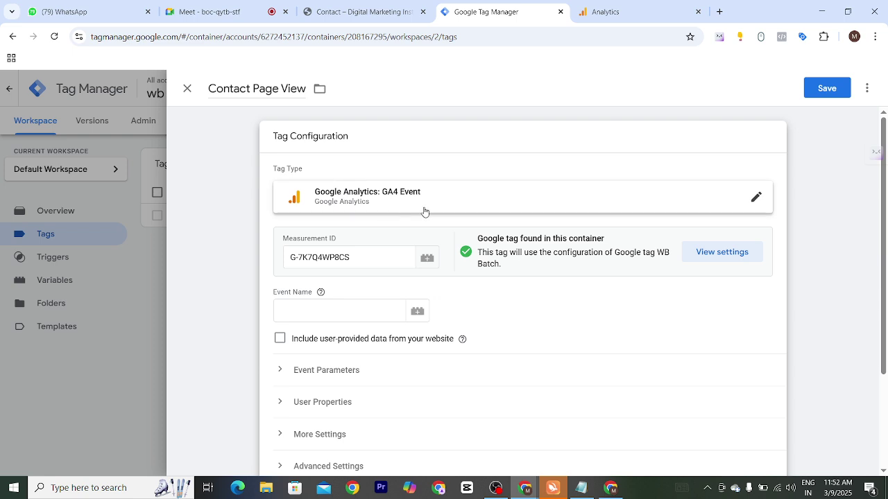
{"action": "left_click", "coordinate": [378, 140]}
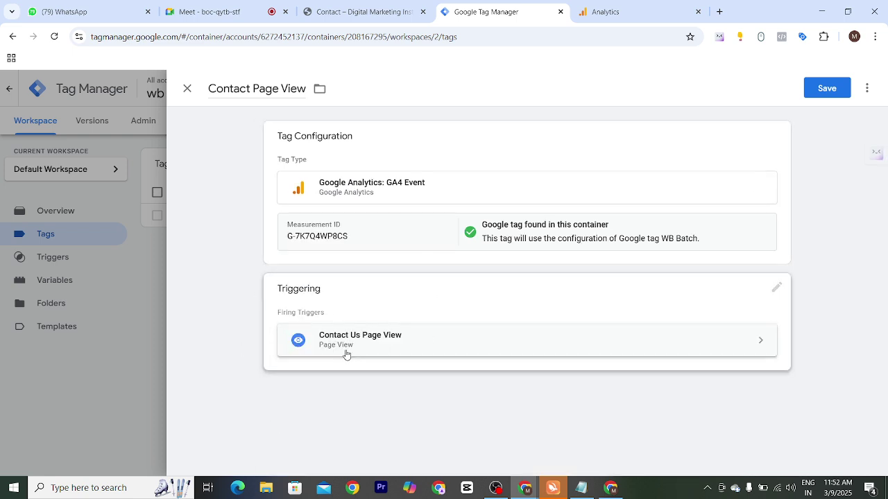
{"action": "left_click", "coordinate": [383, 346]}
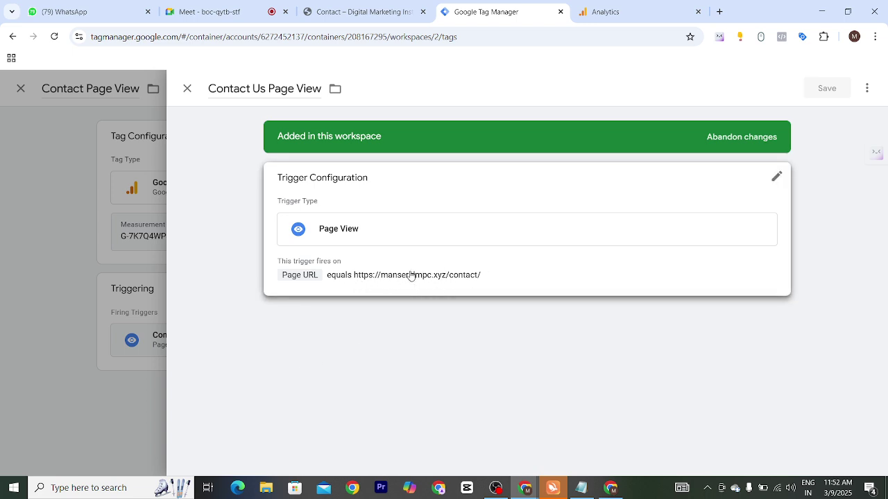
{"action": "left_click", "coordinate": [367, 280]}
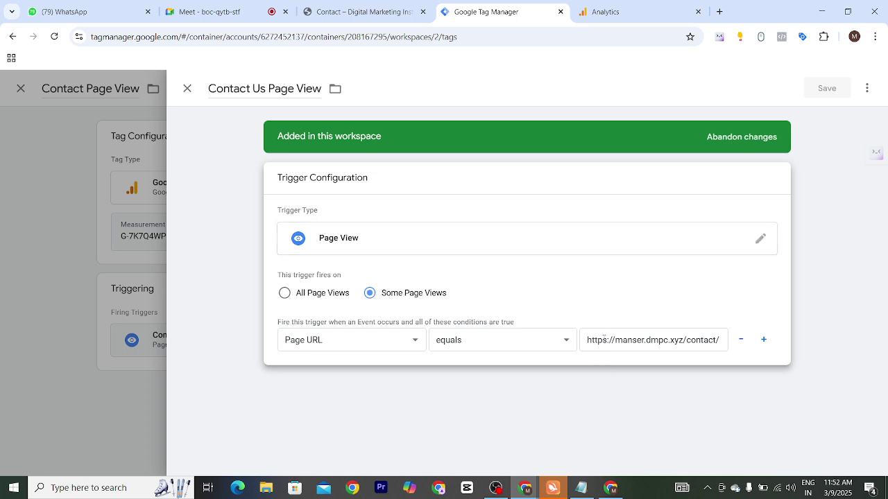
{"action": "left_click_drag", "start_coordinate": [609, 340], "coordinate": [715, 345]}
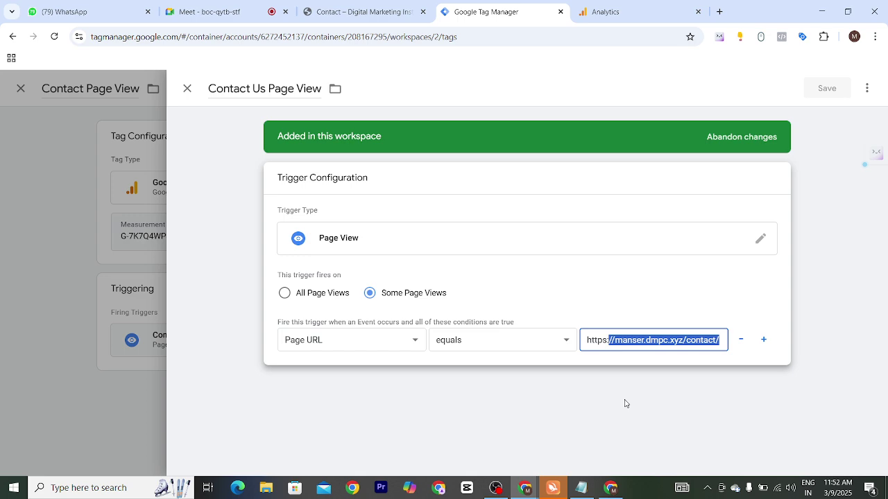
{"action": "left_click", "coordinate": [187, 89]}
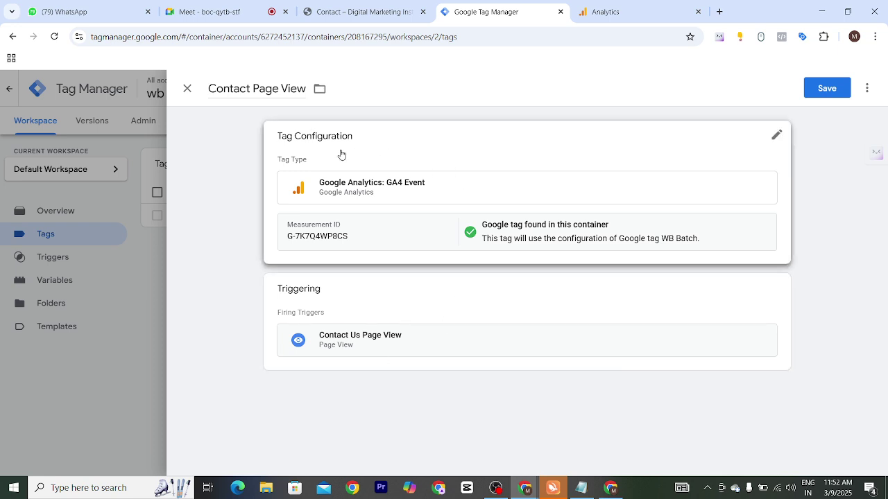
- Try to save the Contact Page View tag and examine its Event Name field and Triggering section
{"action": "left_click", "coordinate": [833, 88]}
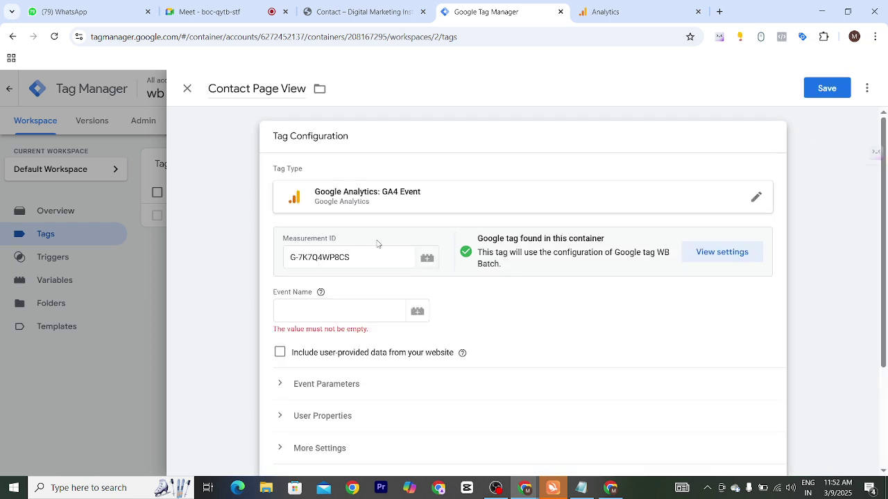
{"action": "scroll", "coordinate": [389, 256], "scroll_direction": "down", "scroll_amount": 2}
{"action": "left_click", "coordinate": [328, 195]}
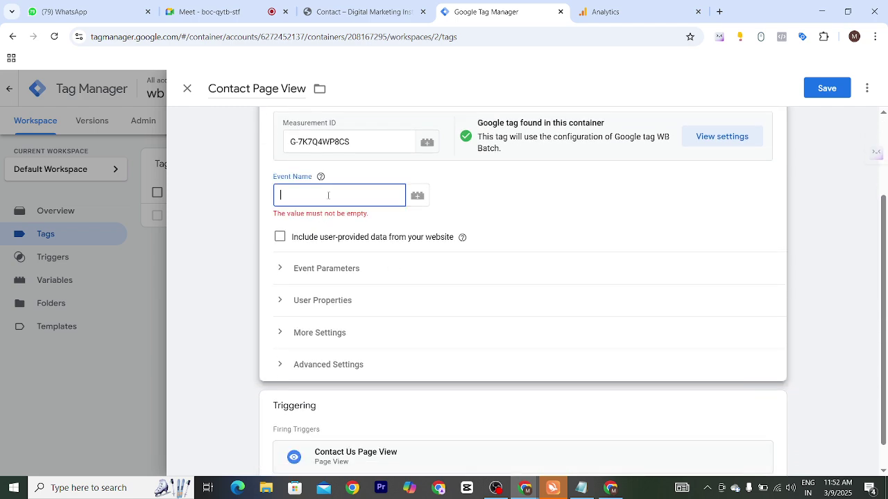
{"action": "scroll", "coordinate": [328, 196], "scroll_direction": "up", "scroll_amount": 2}
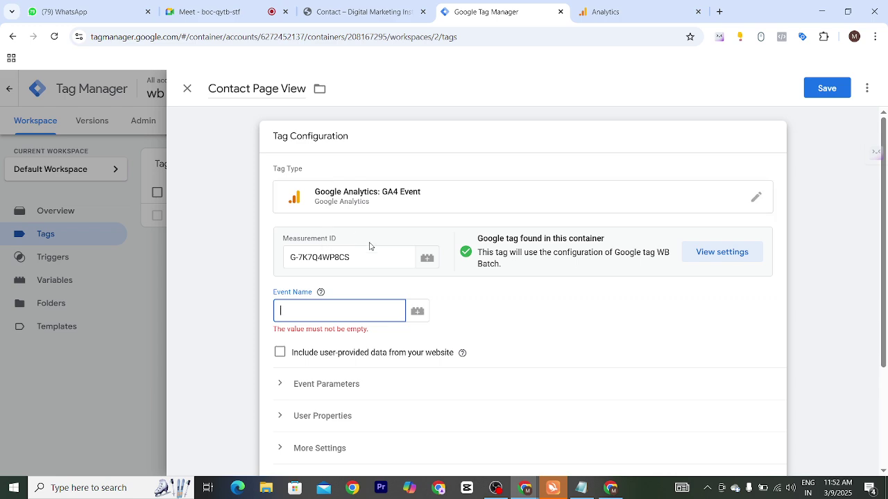
{"action": "scroll", "coordinate": [370, 247], "scroll_direction": "down", "scroll_amount": 2}
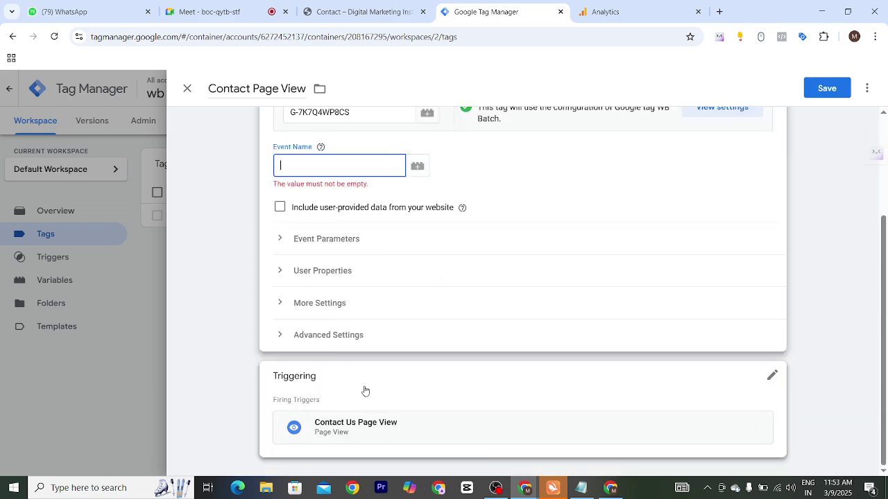
{"action": "scroll", "coordinate": [365, 391], "scroll_direction": "up", "scroll_amount": 2}
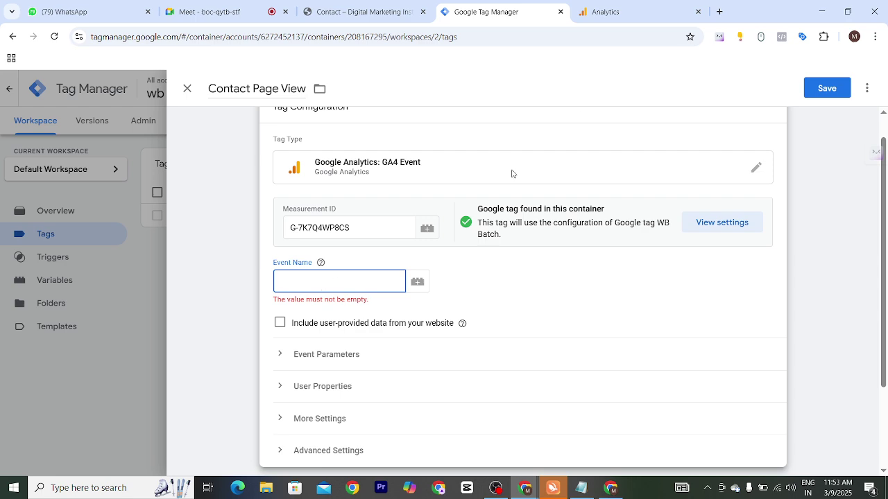
- Search Google in a new browser tab for "page view event name google analytics"
{"action": "left_click", "coordinate": [720, 11]}
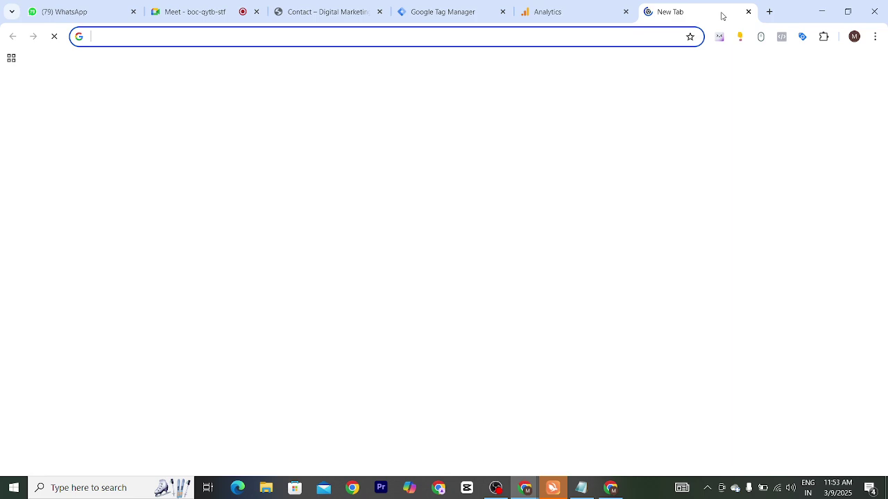
{"action": "type", "text": "pag"}
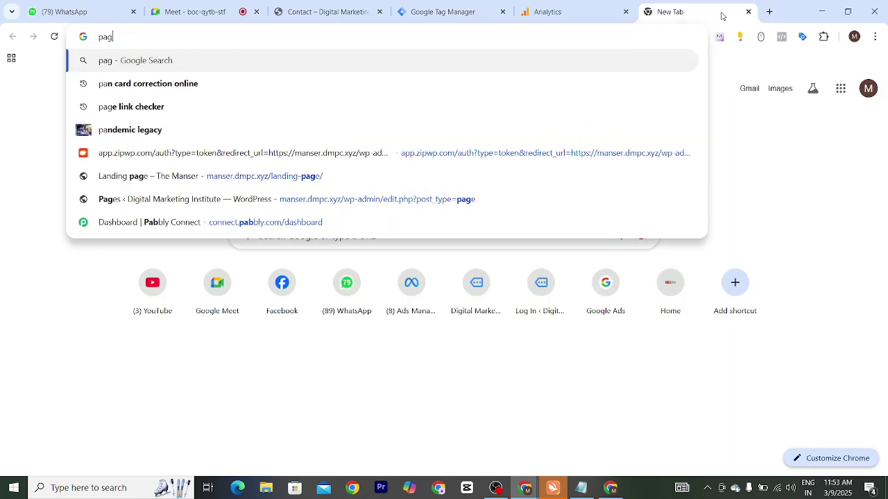
{"action": "type", "text": "e view i"}
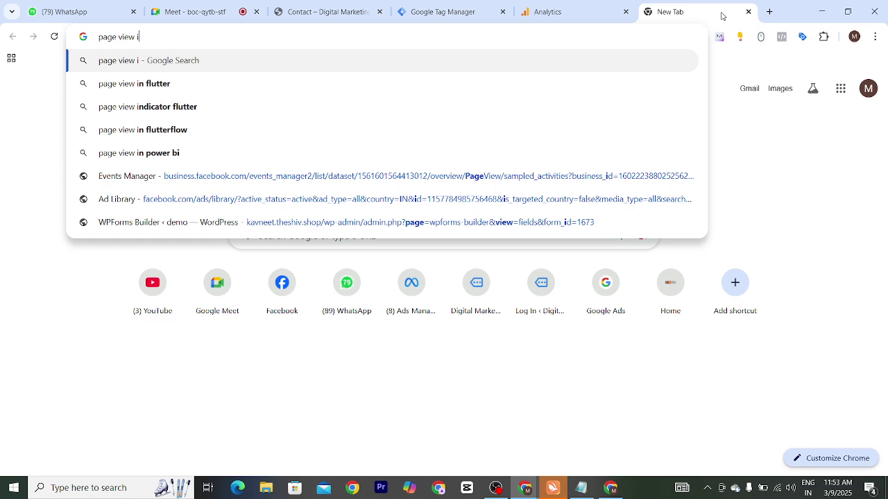
{"action": "key", "text": "BackSpace"}
{"action": "type", "text": "event"}
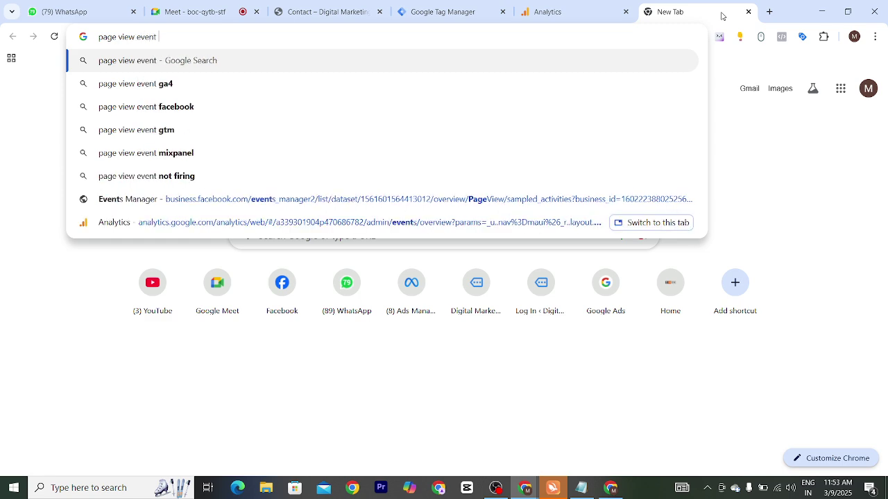
{"action": "type", "text": " name google "}
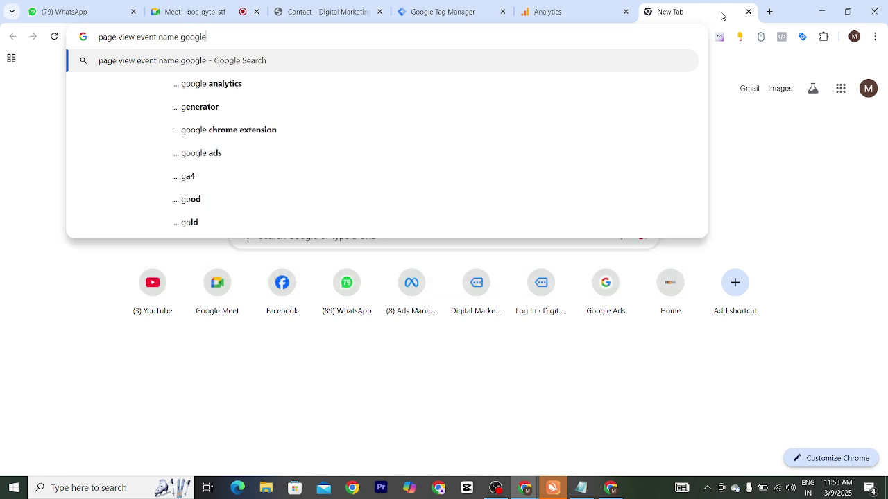
{"action": "type", "text": "anay"}
{"action": "key", "text": "BackSpace"}
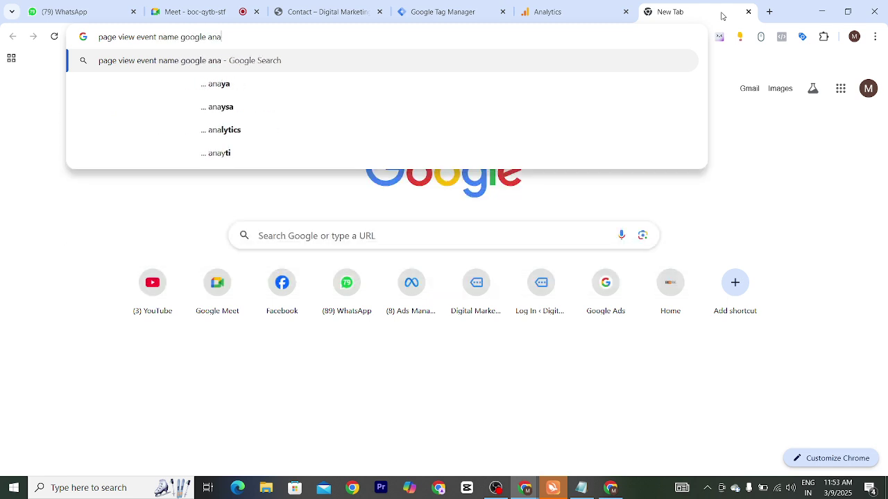
{"action": "type", "text": "lytics"}
{"action": "key", "text": "Return"}
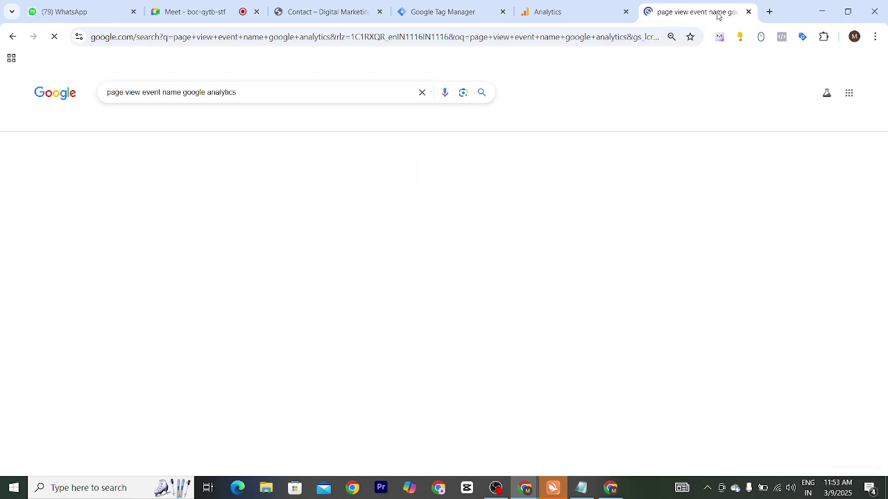
- Open the "Measure pageviews" Google Analytics guide from the results and look through it for the page view event name
{"action": "scroll", "coordinate": [317, 289], "scroll_direction": "down", "scroll_amount": 2}
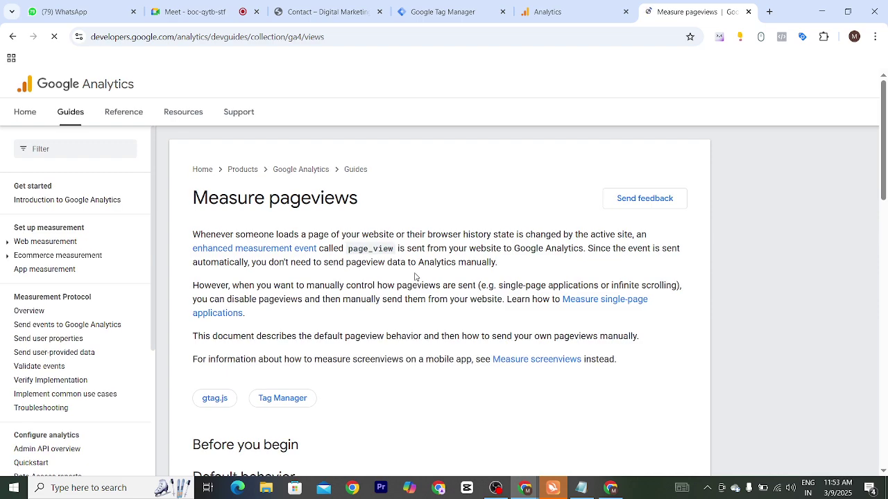
{"action": "scroll", "coordinate": [414, 276], "scroll_direction": "down", "scroll_amount": 4}
{"action": "scroll", "coordinate": [414, 277], "scroll_direction": "down", "scroll_amount": 4}
{"action": "scroll", "coordinate": [409, 277], "scroll_direction": "up", "scroll_amount": 2}
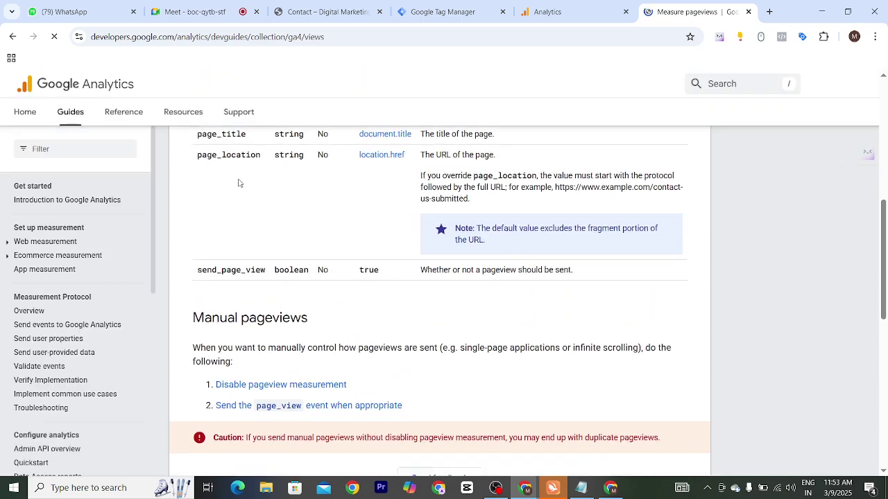
{"action": "scroll", "coordinate": [321, 230], "scroll_direction": "up", "scroll_amount": 2}
{"action": "scroll", "coordinate": [349, 257], "scroll_direction": "down", "scroll_amount": 15}
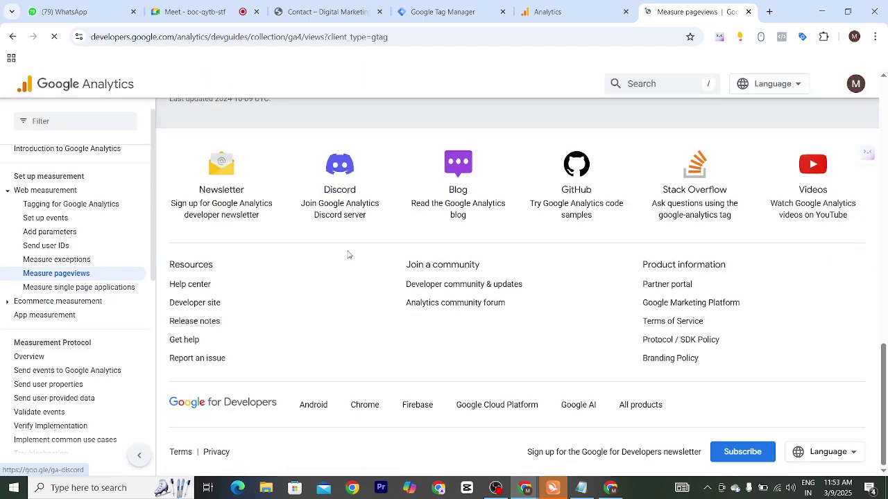
{"action": "scroll", "coordinate": [349, 257], "scroll_direction": "up", "scroll_amount": 15}
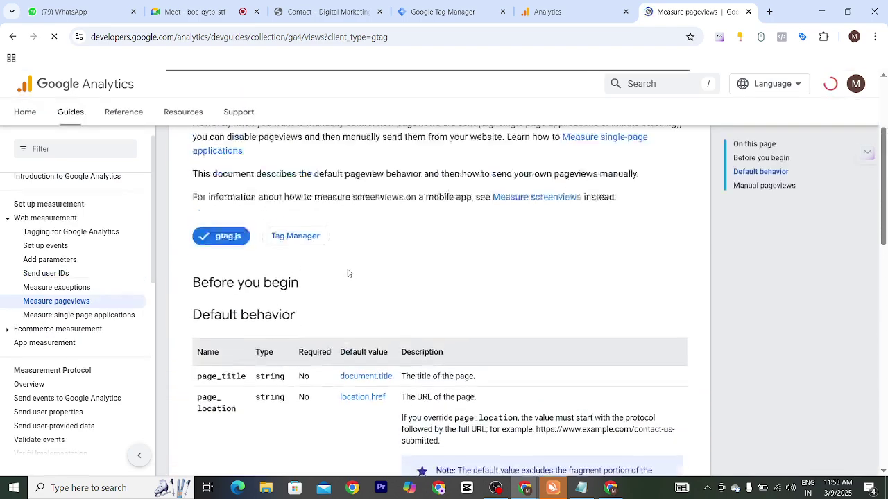
- Return to the search results, open the "[GA4] Create or modify events" help article and skim its instructions
{"action": "left_click", "coordinate": [12, 37]}
{"action": "scroll", "coordinate": [220, 303], "scroll_direction": "down", "scroll_amount": 5}
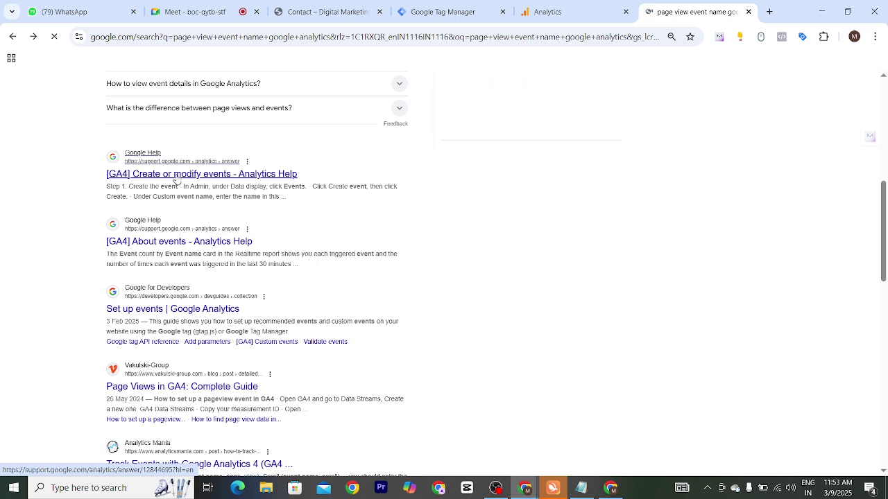
{"action": "left_click", "coordinate": [177, 179]}
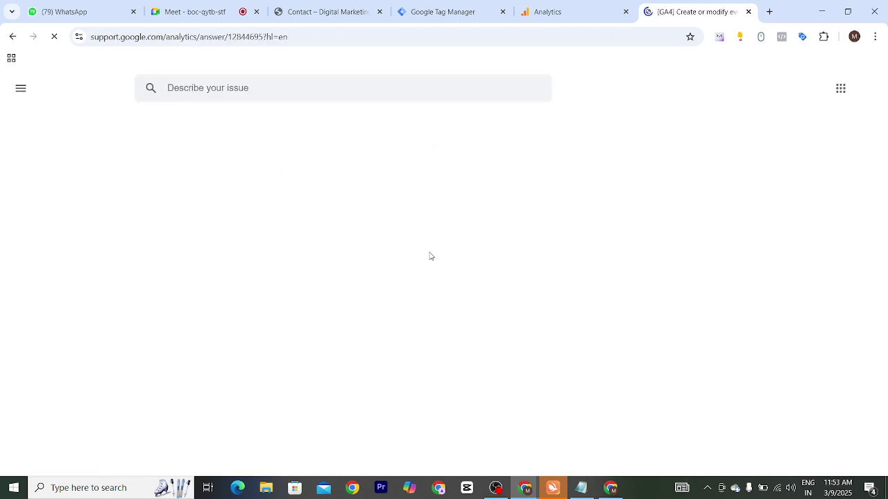
{"action": "scroll", "coordinate": [389, 255], "scroll_direction": "down", "scroll_amount": 10}
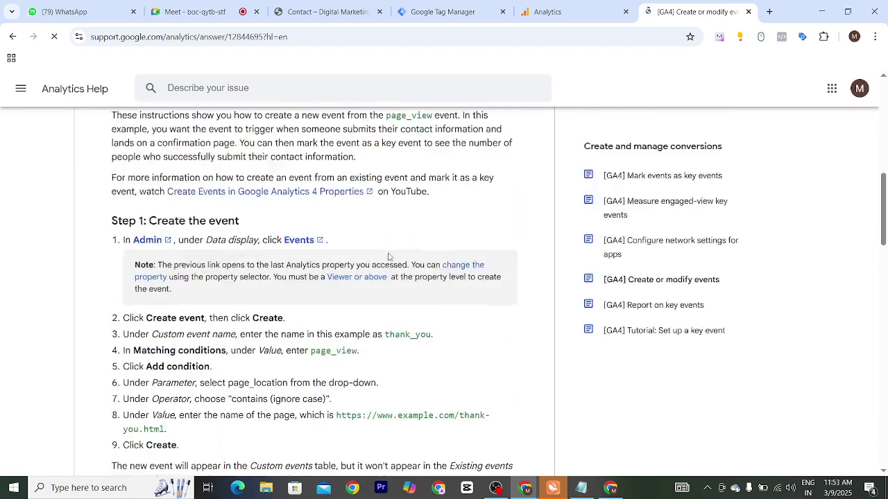
{"action": "scroll", "coordinate": [389, 256], "scroll_direction": "down", "scroll_amount": 10}
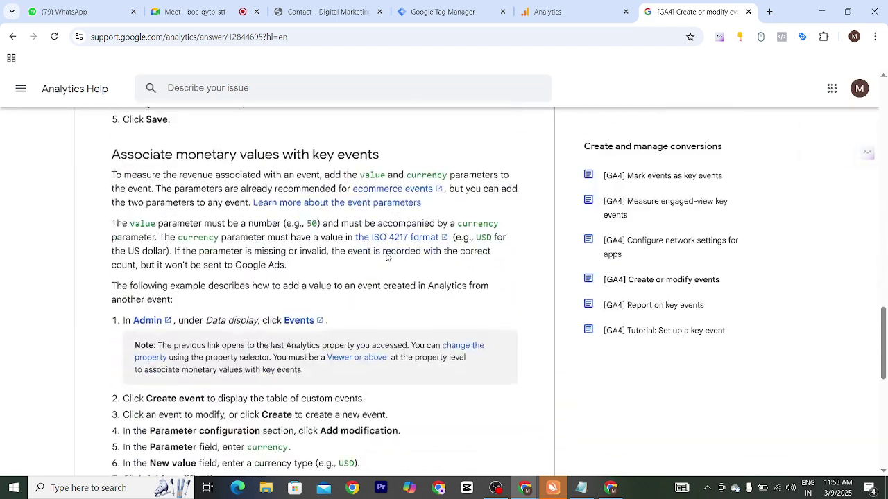
{"action": "scroll", "coordinate": [386, 257], "scroll_direction": "down", "scroll_amount": 5}
{"action": "scroll", "coordinate": [386, 257], "scroll_direction": "up", "scroll_amount": 6}
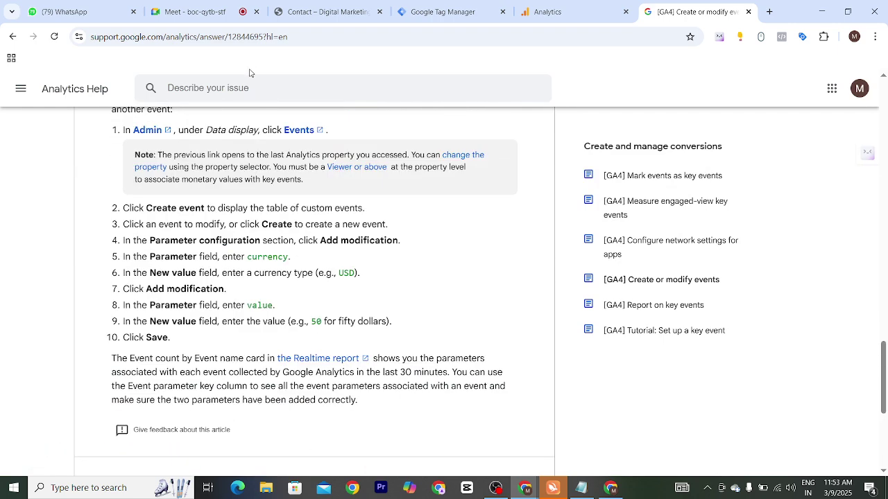
- Search Google for "event names" and look through the results for Google Analytics pages
{"action": "left_click", "coordinate": [247, 37]}
{"action": "type", "text": "even"}
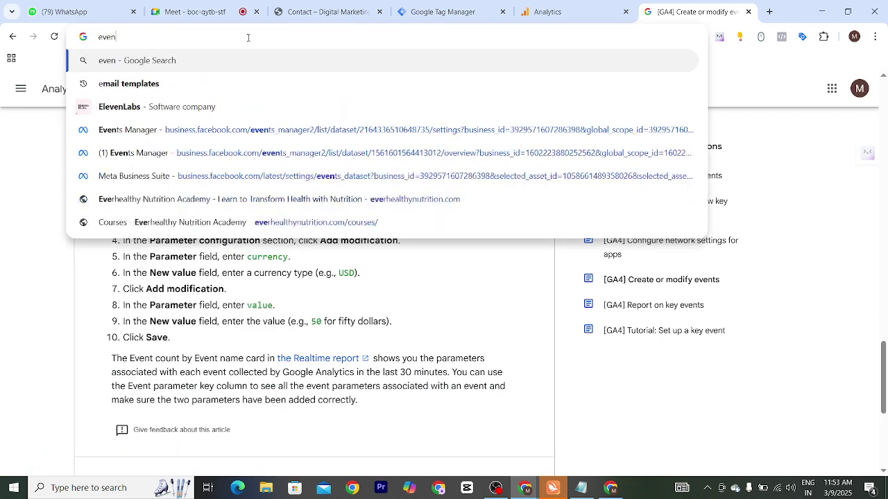
{"action": "type", "text": "t names"}
{"action": "key", "text": "Return"}
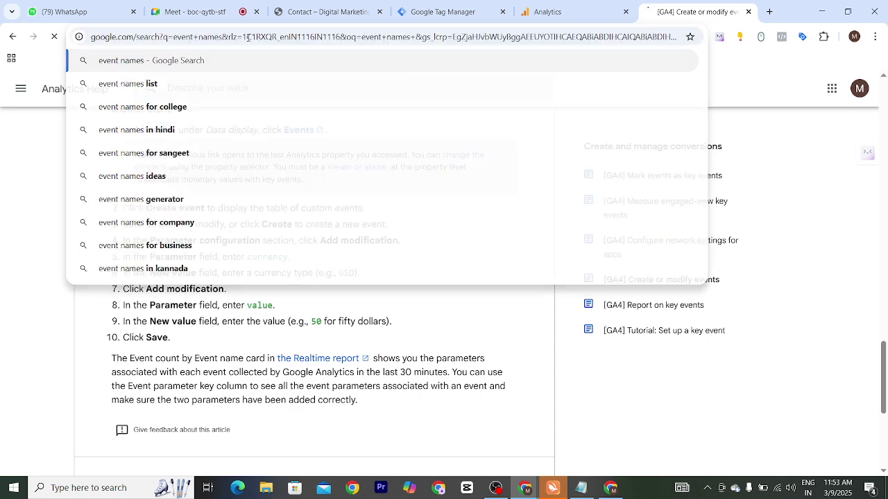
{"action": "scroll", "coordinate": [190, 277], "scroll_direction": "down", "scroll_amount": 5}
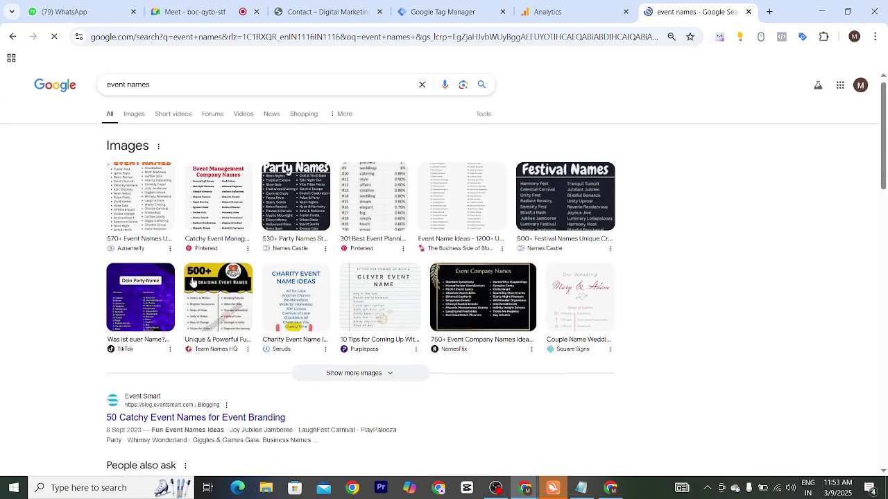
{"action": "scroll", "coordinate": [191, 277], "scroll_direction": "down", "scroll_amount": 3}
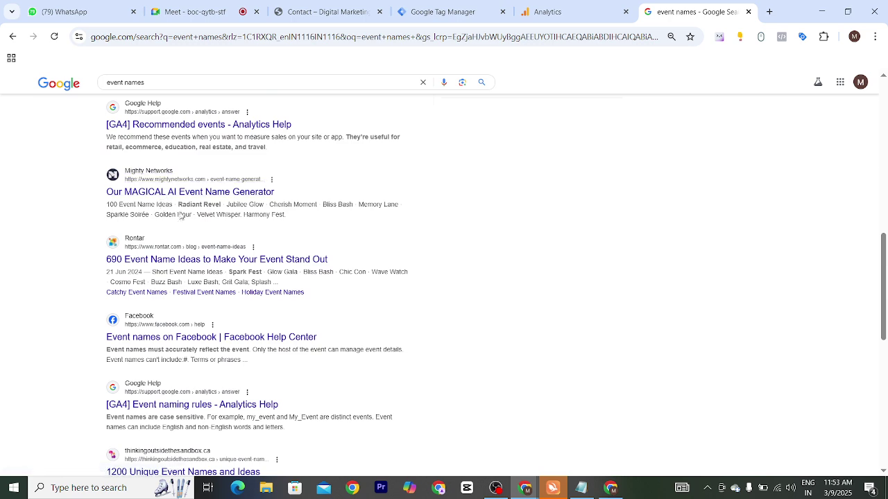
- Refine the web search to "event name google analytics"
{"action": "left_click", "coordinate": [157, 84]}
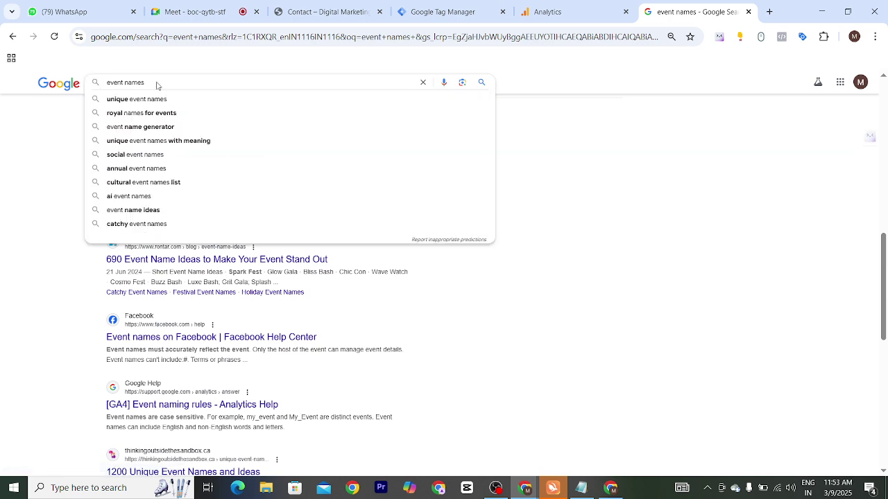
{"action": "type", "text": "google ana"}
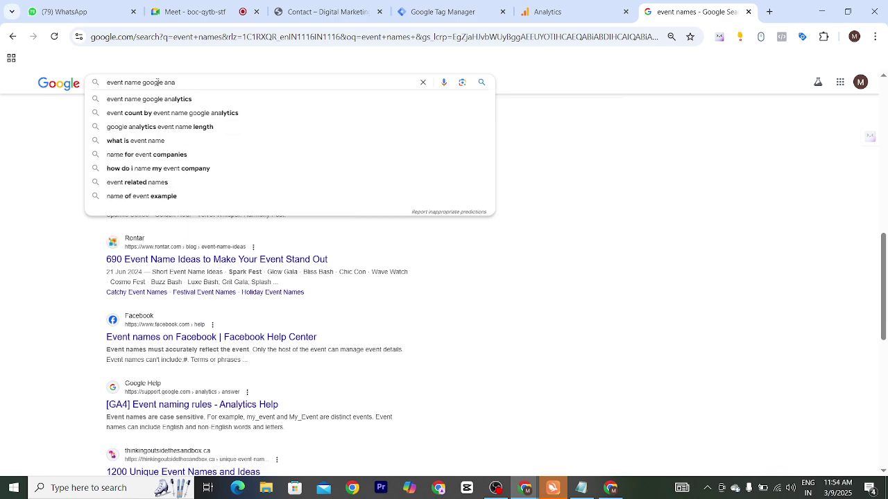
{"action": "key", "text": "Down"}
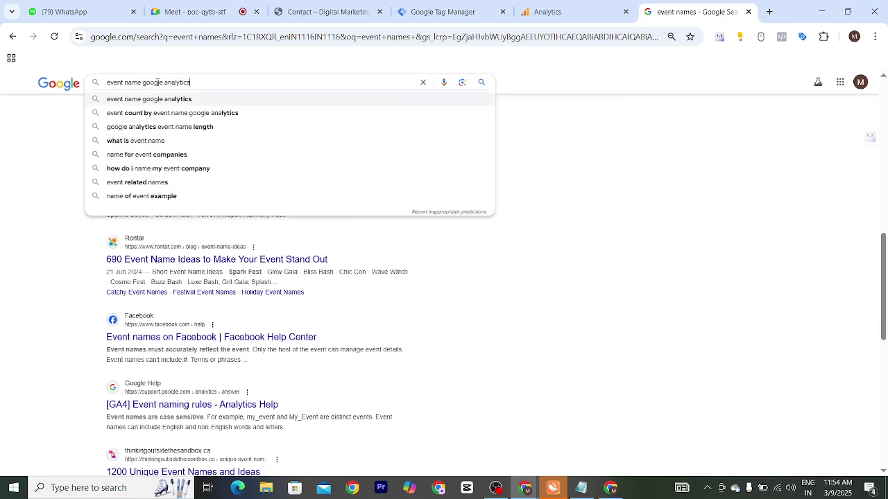
{"action": "key", "text": "Return"}
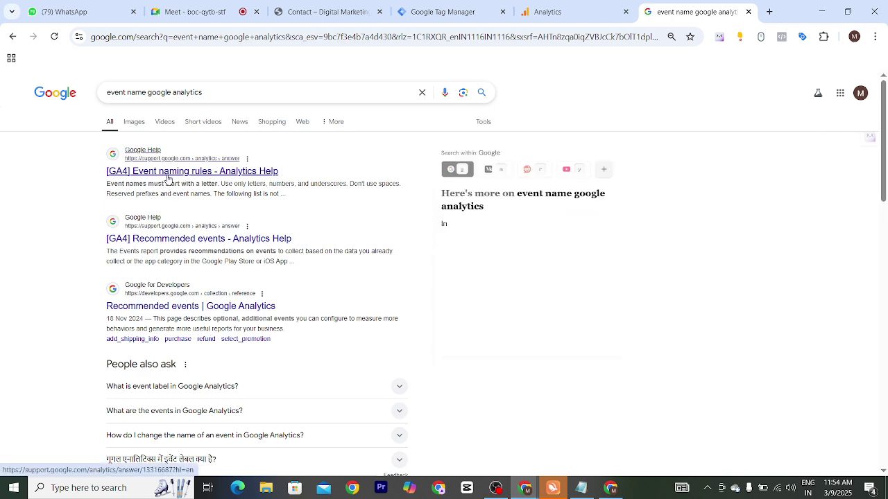
- Open the "[GA4] Event naming rules" help article, skim it and return to the search results
{"action": "left_click", "coordinate": [167, 172]}
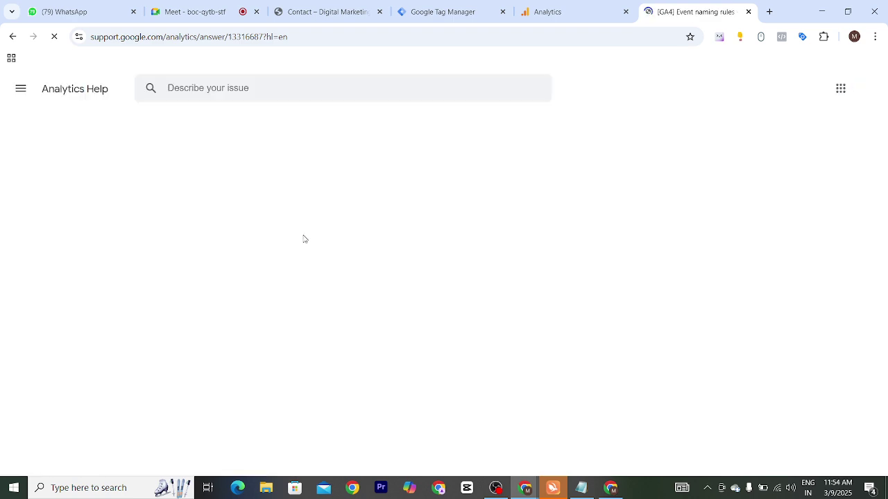
{"action": "scroll", "coordinate": [303, 241], "scroll_direction": "down", "scroll_amount": 6}
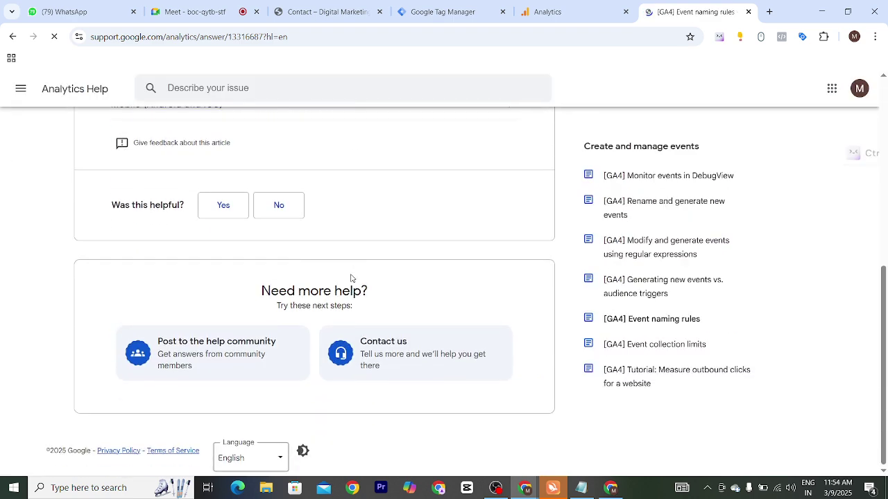
{"action": "scroll", "coordinate": [351, 277], "scroll_direction": "up", "scroll_amount": 4}
{"action": "left_click", "coordinate": [19, 36]}
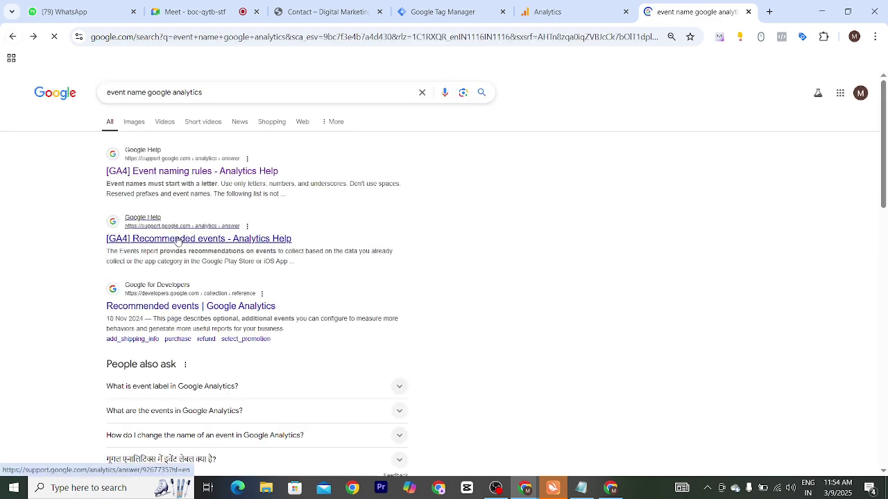
- Open the "[GA4] Recommended events" help article and examine its table of events for all properties
{"action": "left_click", "coordinate": [176, 240]}
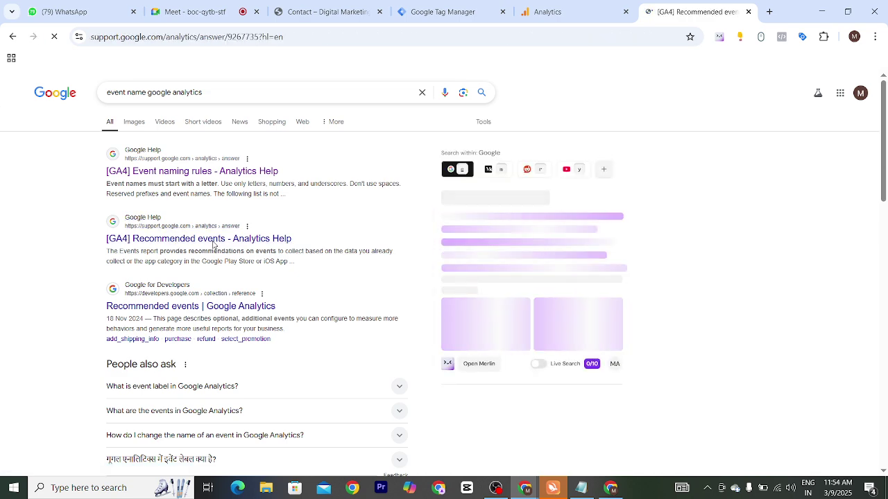
{"action": "scroll", "coordinate": [225, 258], "scroll_direction": "down", "scroll_amount": 10}
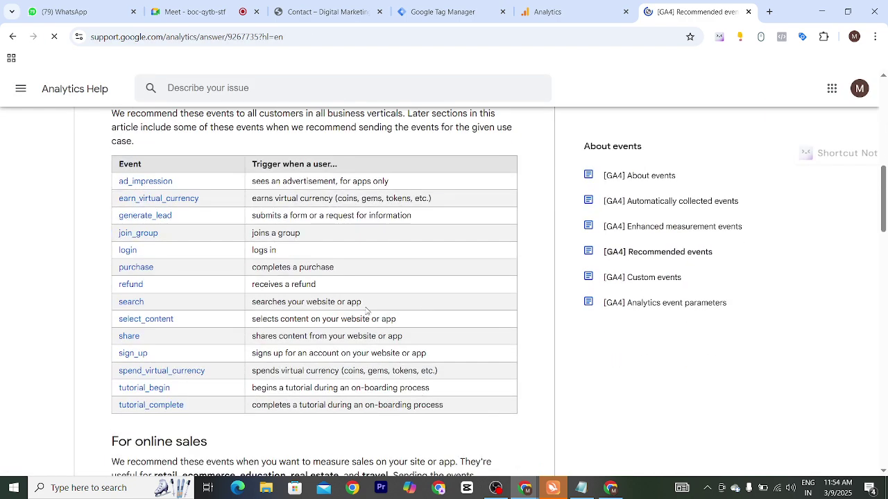
{"action": "scroll", "coordinate": [103, 295], "scroll_direction": "up", "scroll_amount": 4}
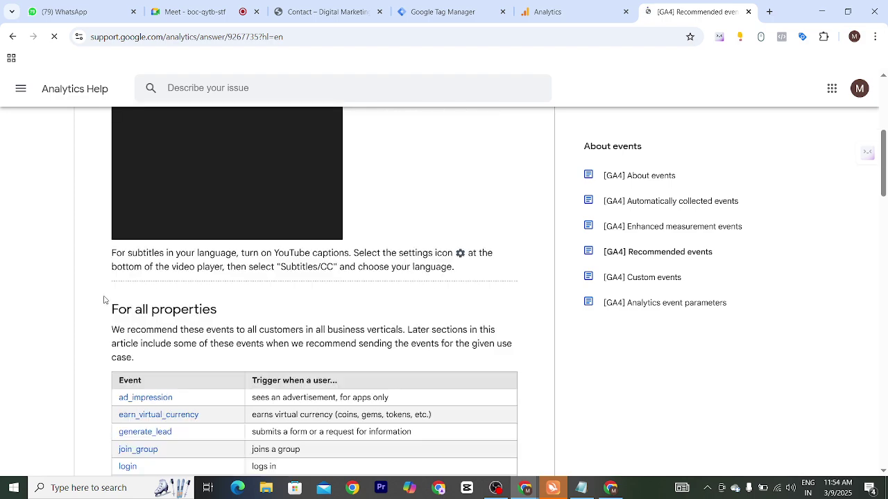
{"action": "scroll", "coordinate": [439, 280], "scroll_direction": "down", "scroll_amount": 5}
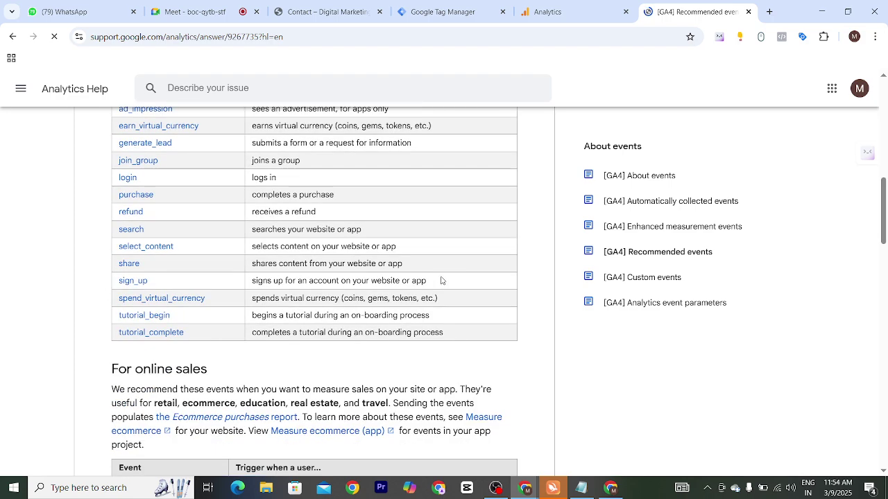
{"action": "scroll", "coordinate": [438, 284], "scroll_direction": "up", "scroll_amount": 3}
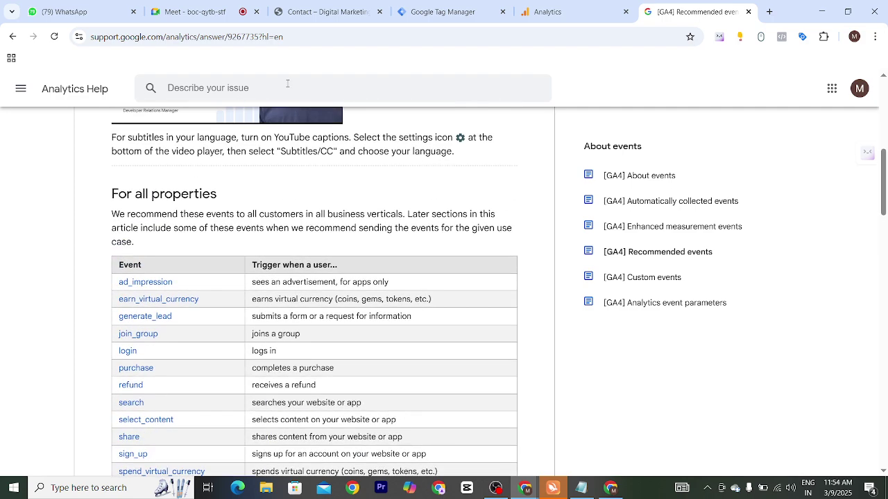
{"action": "scroll", "coordinate": [312, 221], "scroll_direction": "down", "scroll_amount": 3}
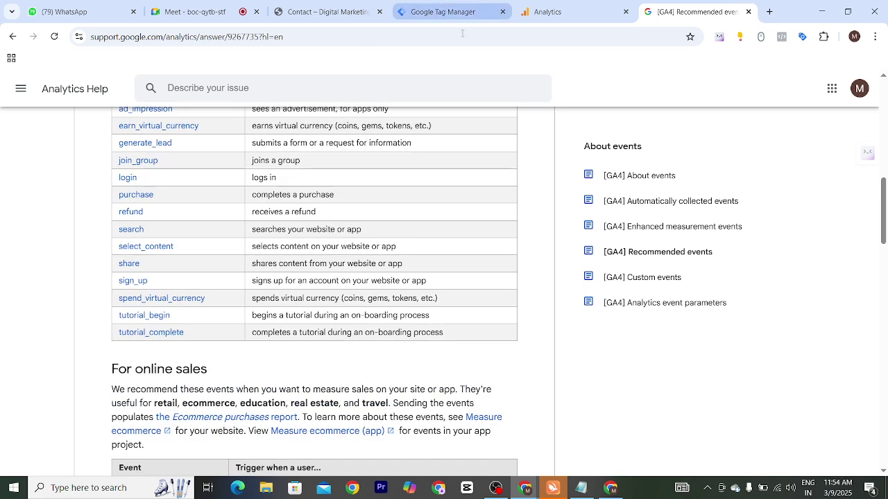
- Check the Contact Page View tag's Event Name field in Google Tag Manager, and go back to the Recommended events article
{"action": "left_click", "coordinate": [538, 17]}
{"action": "left_click", "coordinate": [471, 11]}
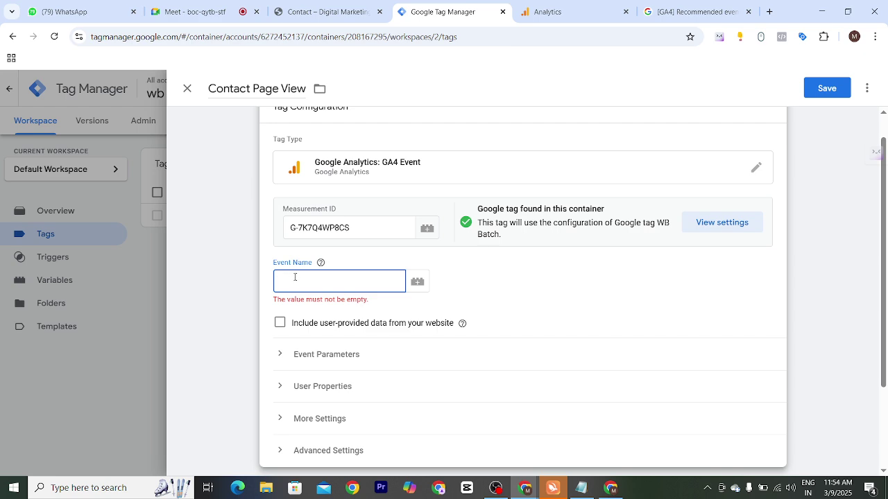
{"action": "left_click", "coordinate": [669, 14]}
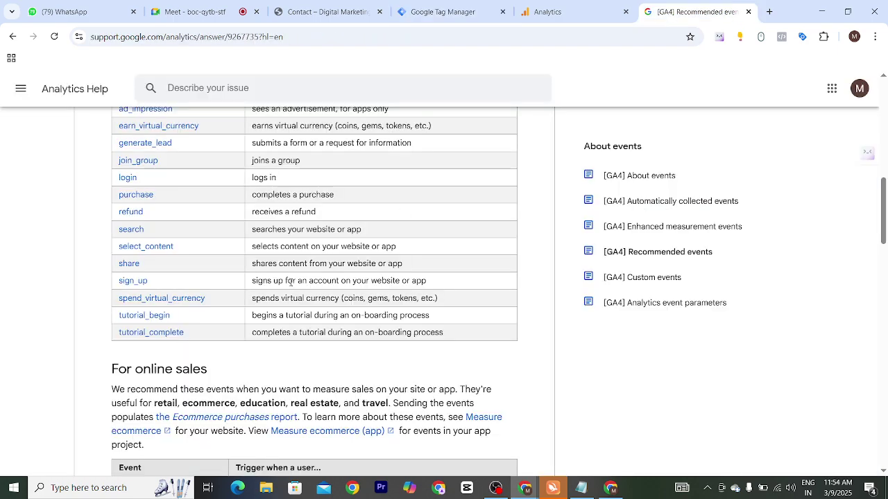
- Examine the Recommended events article's online sales, lead generation and games tables for an event name suited to a page visit
{"action": "scroll", "coordinate": [217, 285], "scroll_direction": "down", "scroll_amount": 4}
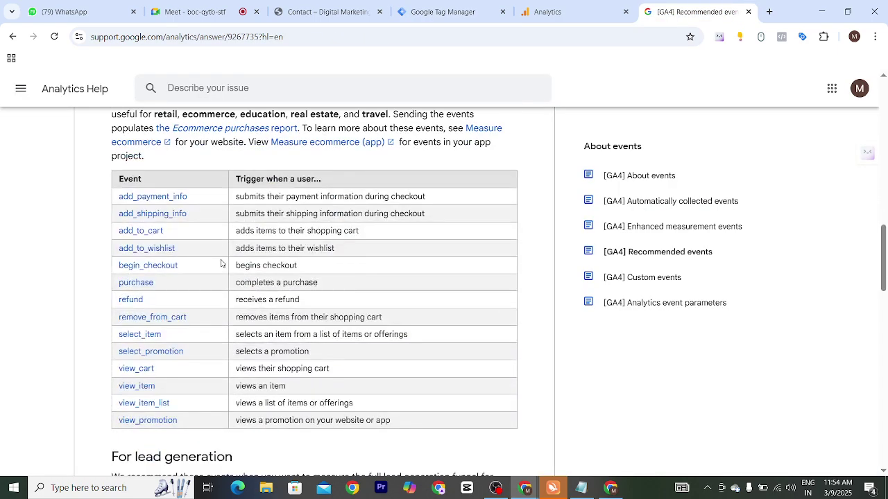
{"action": "scroll", "coordinate": [222, 264], "scroll_direction": "down", "scroll_amount": 4}
{"action": "scroll", "coordinate": [259, 285], "scroll_direction": "up", "scroll_amount": 2}
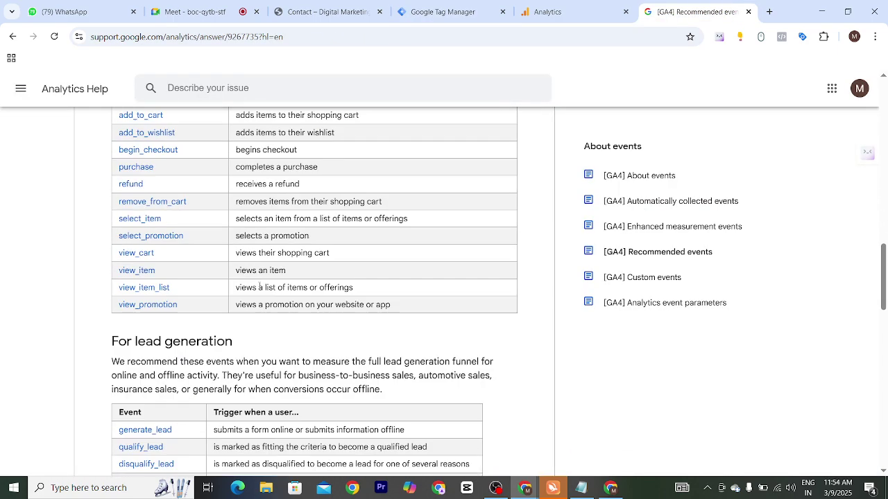
{"action": "scroll", "coordinate": [187, 298], "scroll_direction": "up", "scroll_amount": 1}
{"action": "scroll", "coordinate": [184, 295], "scroll_direction": "down", "scroll_amount": 5}
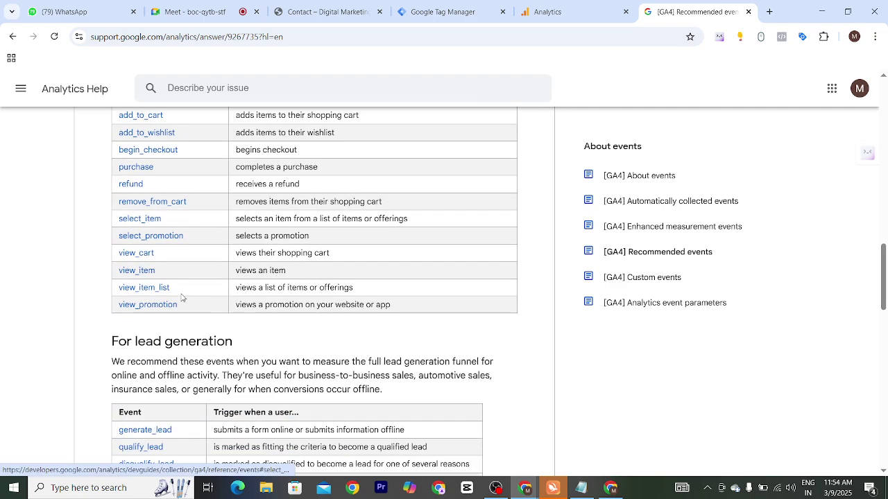
{"action": "scroll", "coordinate": [214, 300], "scroll_direction": "down", "scroll_amount": 3}
{"action": "scroll", "coordinate": [214, 301], "scroll_direction": "up", "scroll_amount": 2}
{"action": "scroll", "coordinate": [212, 298], "scroll_direction": "down", "scroll_amount": 4}
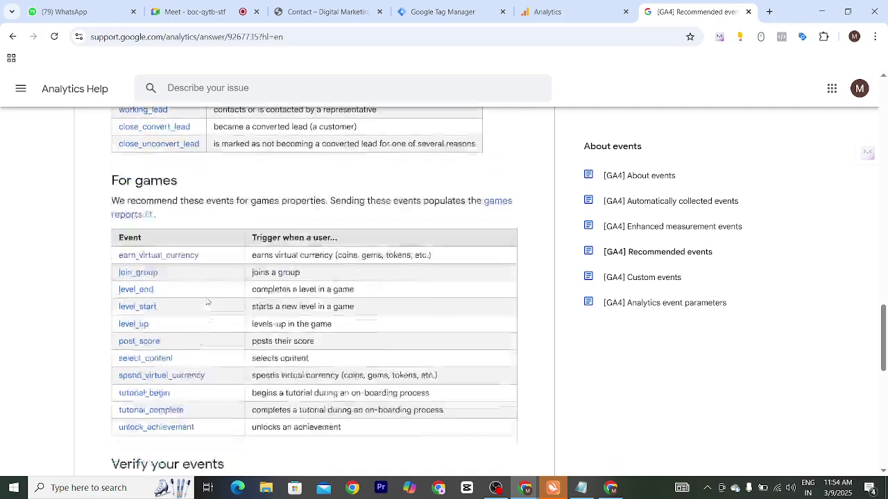
{"action": "scroll", "coordinate": [211, 295], "scroll_direction": "down", "scroll_amount": 3}
{"action": "scroll", "coordinate": [228, 294], "scroll_direction": "up", "scroll_amount": 4}
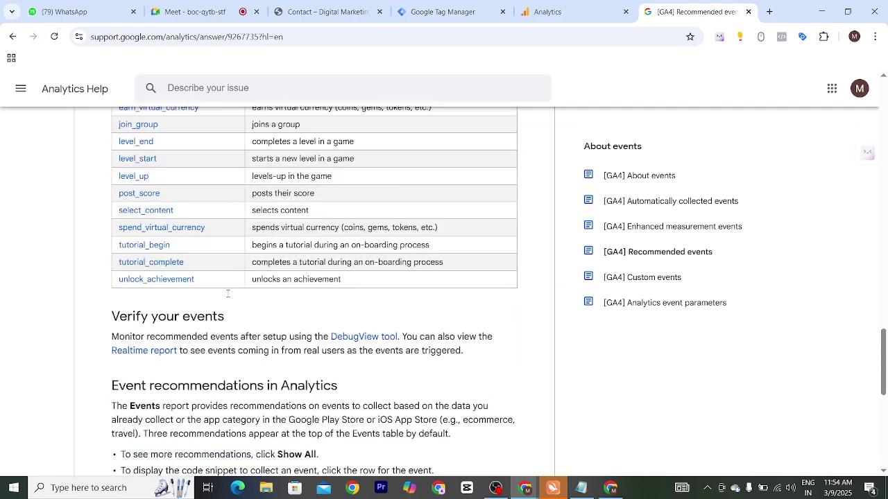
{"action": "scroll", "coordinate": [240, 296], "scroll_direction": "up", "scroll_amount": 2}
{"action": "scroll", "coordinate": [239, 295], "scroll_direction": "up", "scroll_amount": 7}
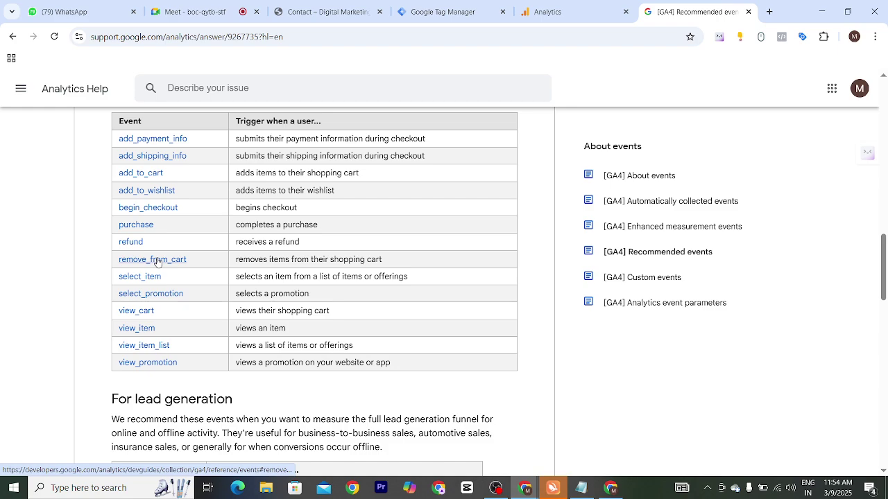
{"action": "scroll", "coordinate": [157, 262], "scroll_direction": "up", "scroll_amount": 1}
{"action": "scroll", "coordinate": [191, 288], "scroll_direction": "up", "scroll_amount": 2}
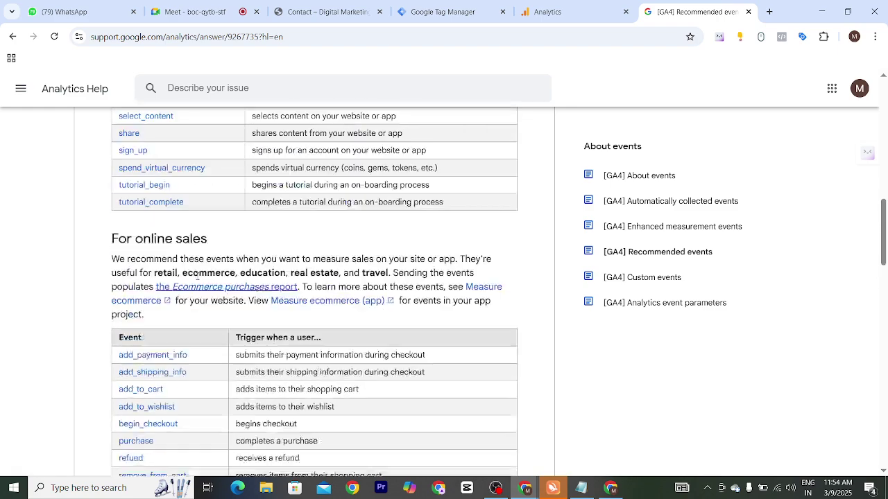
{"action": "scroll", "coordinate": [198, 276], "scroll_direction": "up", "scroll_amount": 3}
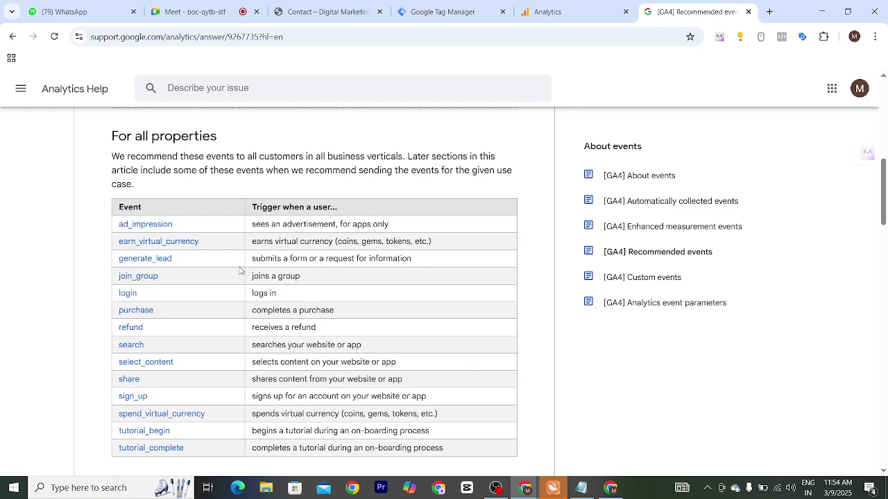
- Search the Recommended events article for "view" and examine the matching event names in the online sales table
{"action": "key", "text": "ctrl+f"}
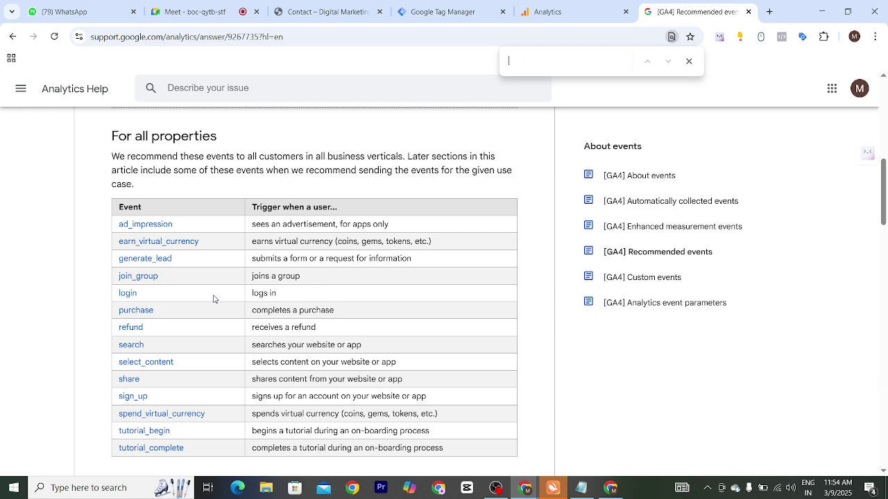
{"action": "type", "text": "view"}
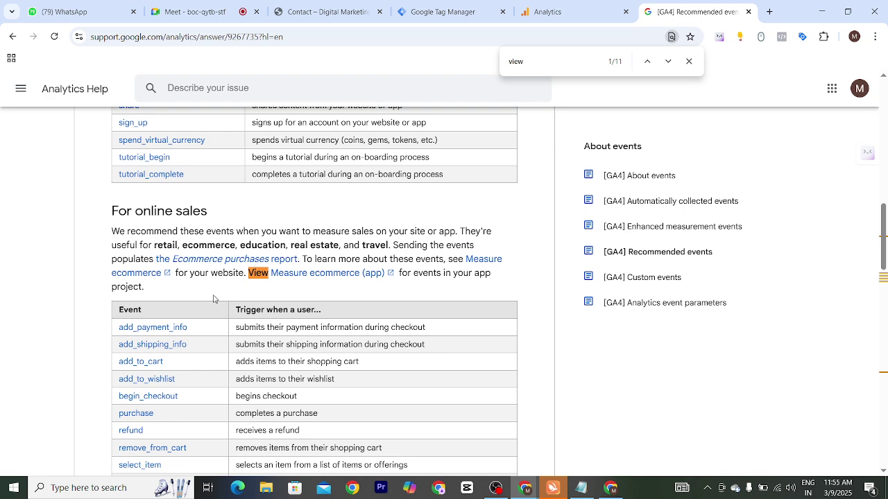
{"action": "scroll", "coordinate": [179, 355], "scroll_direction": "down", "scroll_amount": 3}
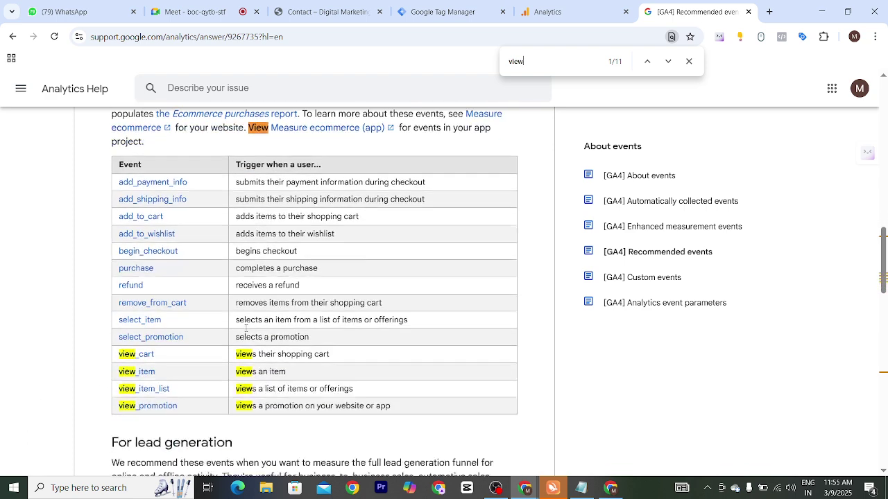
{"action": "scroll", "coordinate": [145, 259], "scroll_direction": "down", "scroll_amount": 1}
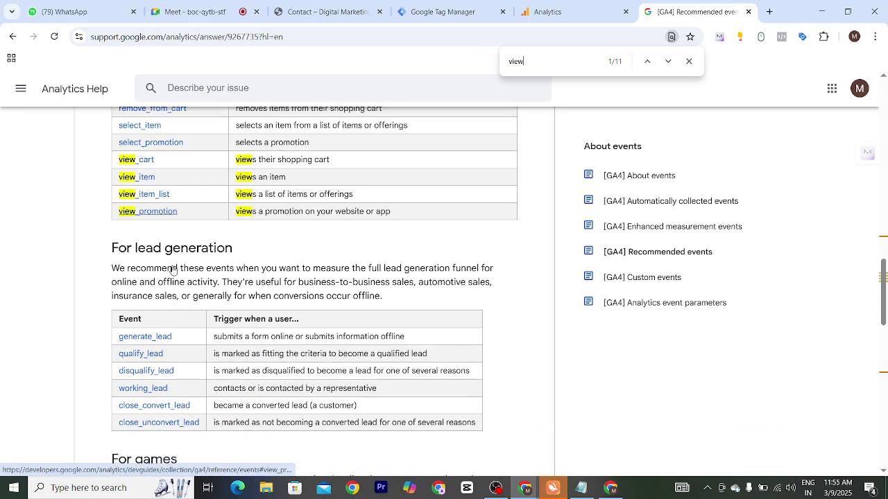
{"action": "scroll", "coordinate": [139, 253], "scroll_direction": "up", "scroll_amount": 4}
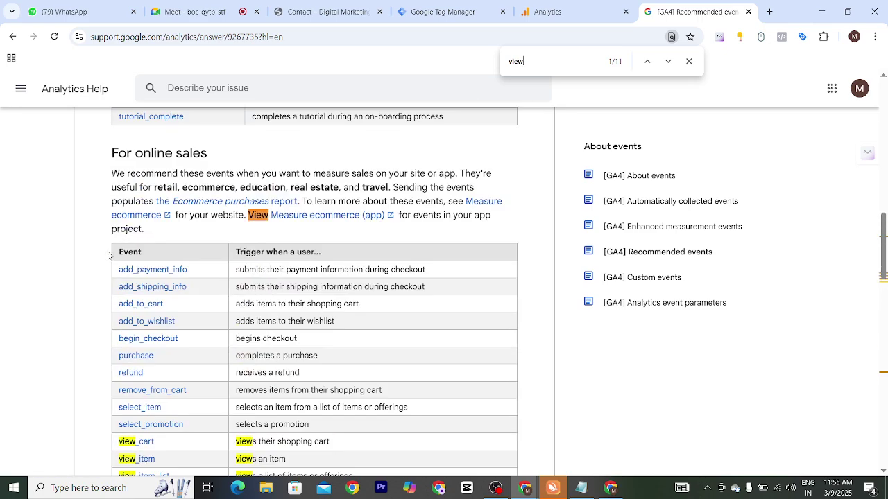
- Recheck the article's lead generation, games and all-properties sections for a page-view event, and return to the article's start
{"action": "scroll", "coordinate": [135, 350], "scroll_direction": "down", "scroll_amount": 4}
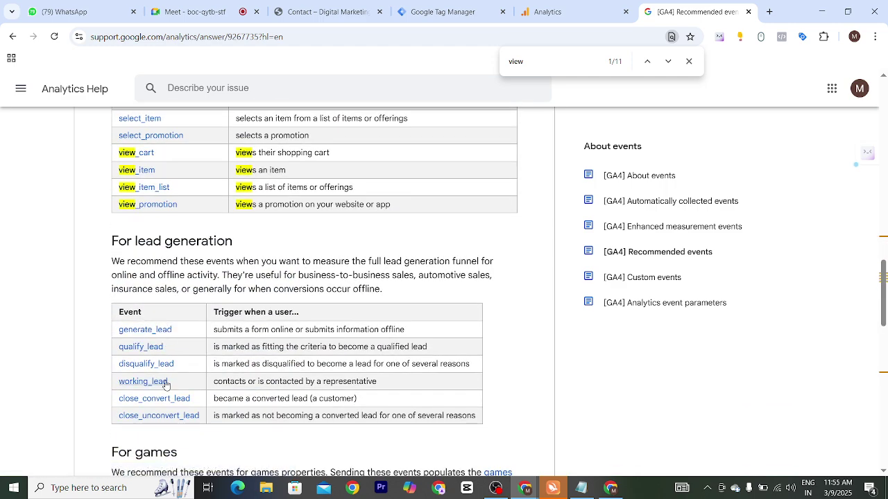
{"action": "scroll", "coordinate": [167, 380], "scroll_direction": "down", "scroll_amount": 4}
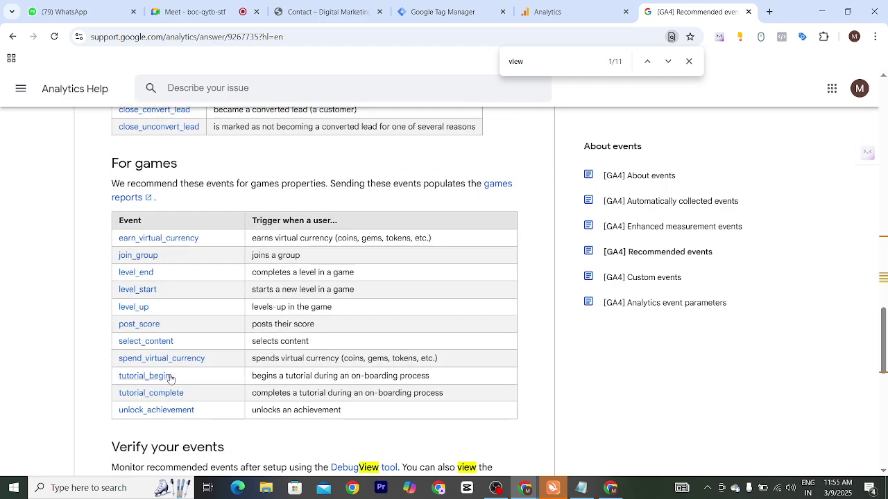
{"action": "scroll", "coordinate": [170, 378], "scroll_direction": "down", "scroll_amount": 1}
{"action": "scroll", "coordinate": [143, 380], "scroll_direction": "down", "scroll_amount": 1}
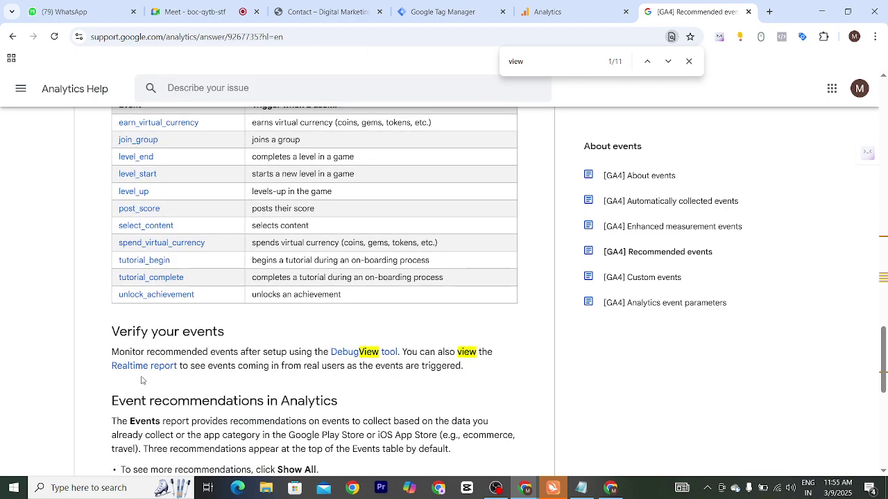
{"action": "scroll", "coordinate": [166, 371], "scroll_direction": "down", "scroll_amount": 5}
{"action": "scroll", "coordinate": [184, 360], "scroll_direction": "up", "scroll_amount": 12}
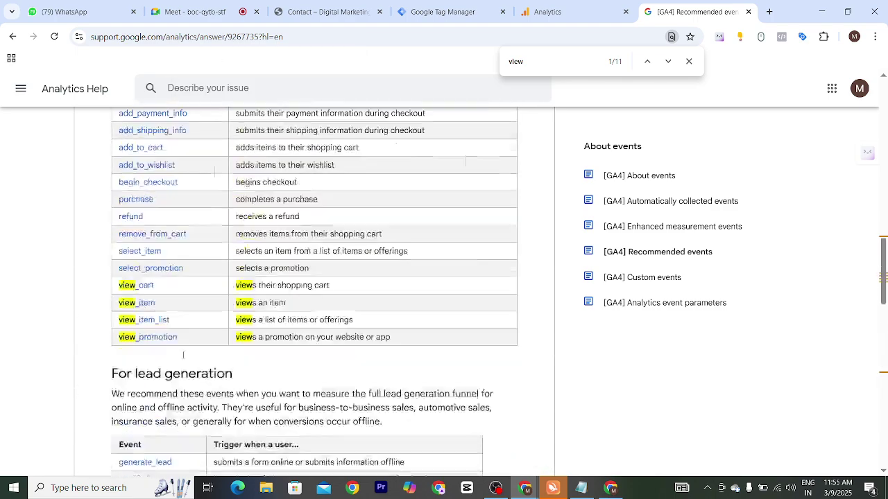
{"action": "scroll", "coordinate": [182, 354], "scroll_direction": "up", "scroll_amount": 8}
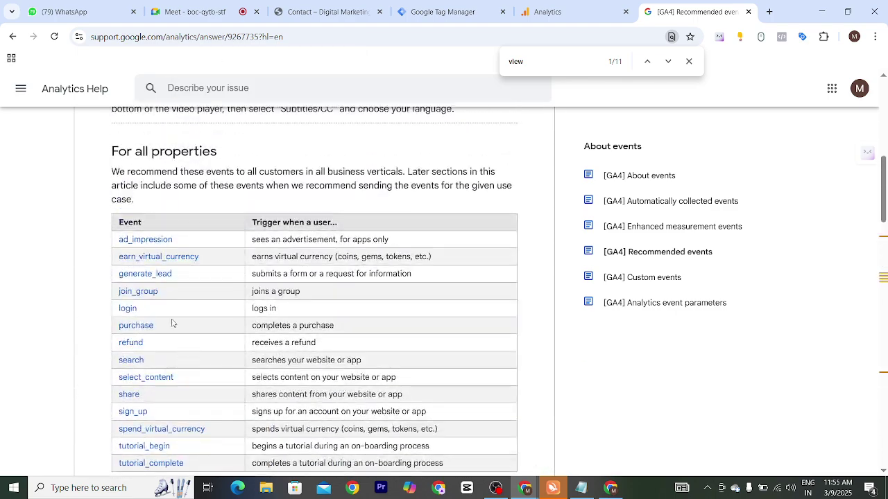
{"action": "scroll", "coordinate": [173, 323], "scroll_direction": "up", "scroll_amount": 6}
{"action": "scroll", "coordinate": [173, 324], "scroll_direction": "down", "scroll_amount": 3}
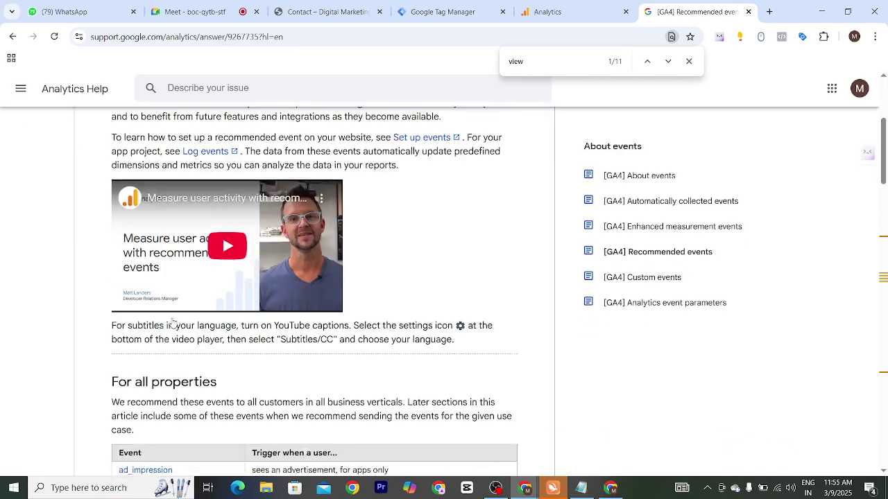
{"action": "scroll", "coordinate": [172, 324], "scroll_direction": "down", "scroll_amount": 3}
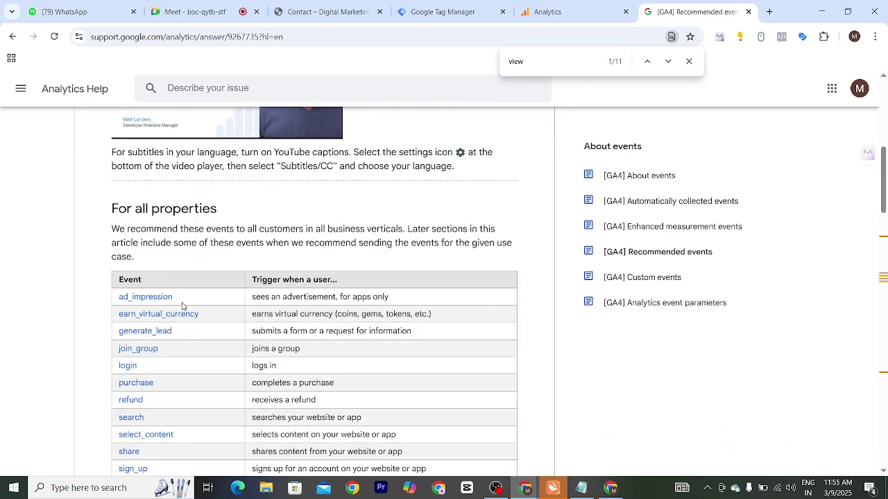
{"action": "scroll", "coordinate": [173, 325], "scroll_direction": "down", "scroll_amount": 1}
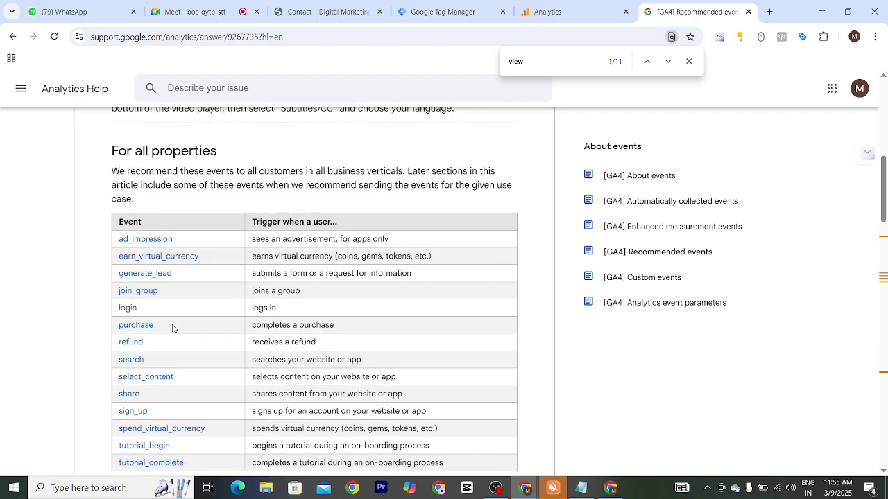
{"action": "scroll", "coordinate": [173, 323], "scroll_direction": "up", "scroll_amount": 8}
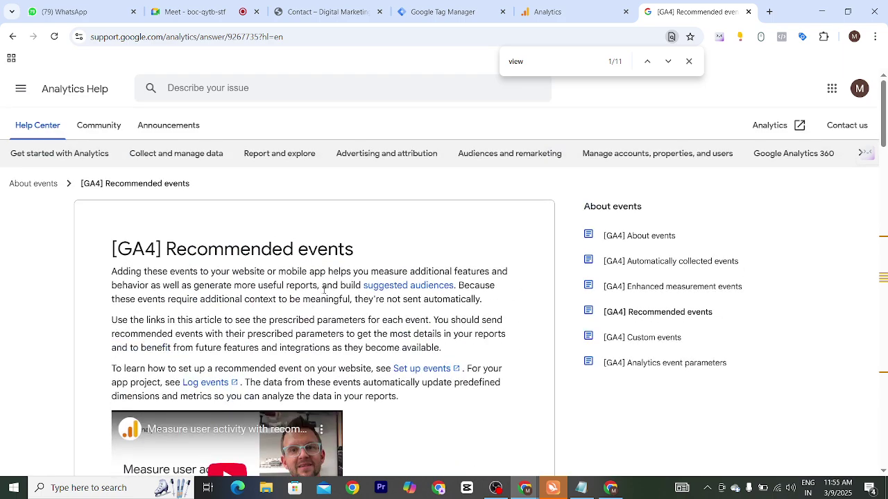
- Open the "[GA4] About events" help article and skim it to the end
{"action": "left_click", "coordinate": [652, 238]}
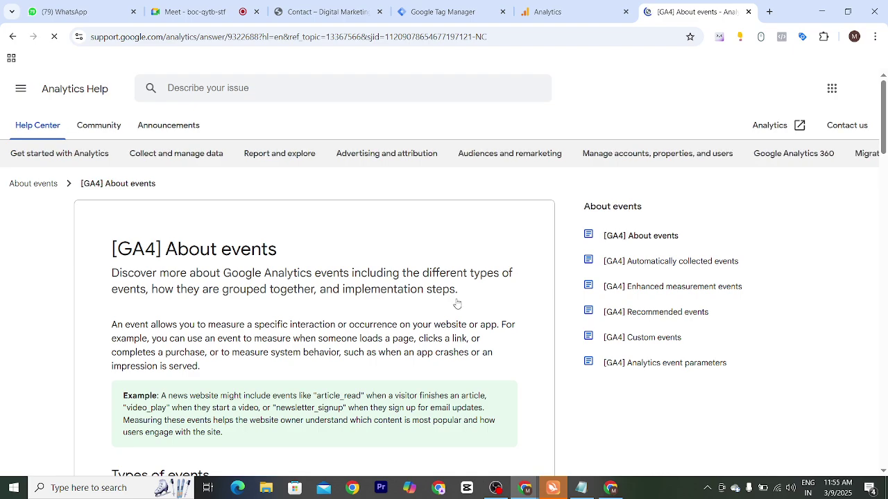
{"action": "scroll", "coordinate": [355, 312], "scroll_direction": "down", "scroll_amount": 3}
{"action": "scroll", "coordinate": [355, 312], "scroll_direction": "down", "scroll_amount": 20}
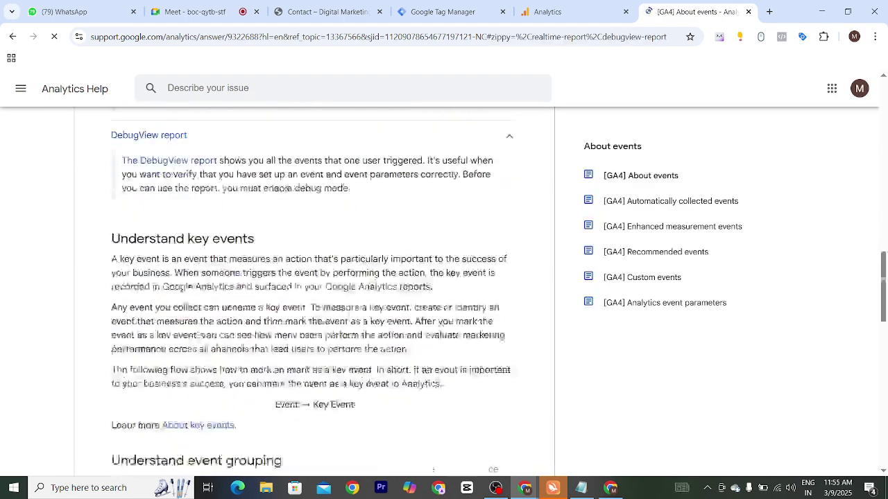
{"action": "scroll", "coordinate": [349, 309], "scroll_direction": "down", "scroll_amount": 10}
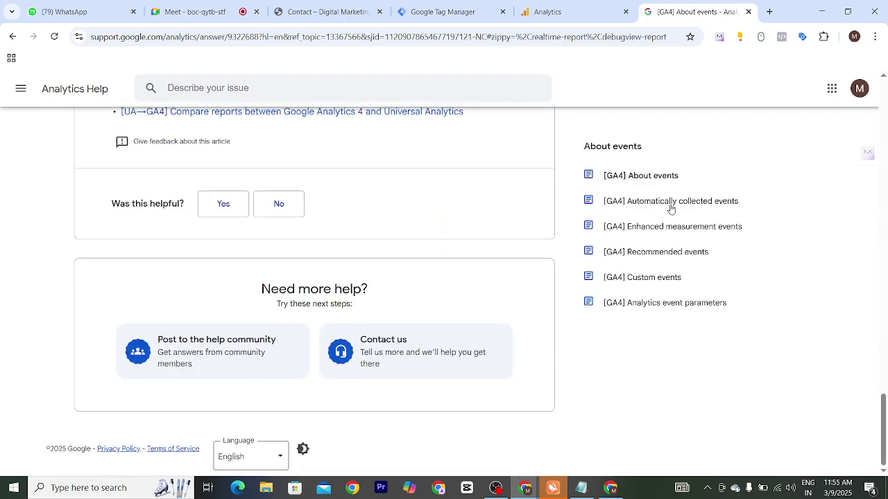
- Open the "[GA4] Automatically collected events" article and examine the default web stream parameters page_location, page_referrer and page_title
{"action": "left_click", "coordinate": [670, 204]}
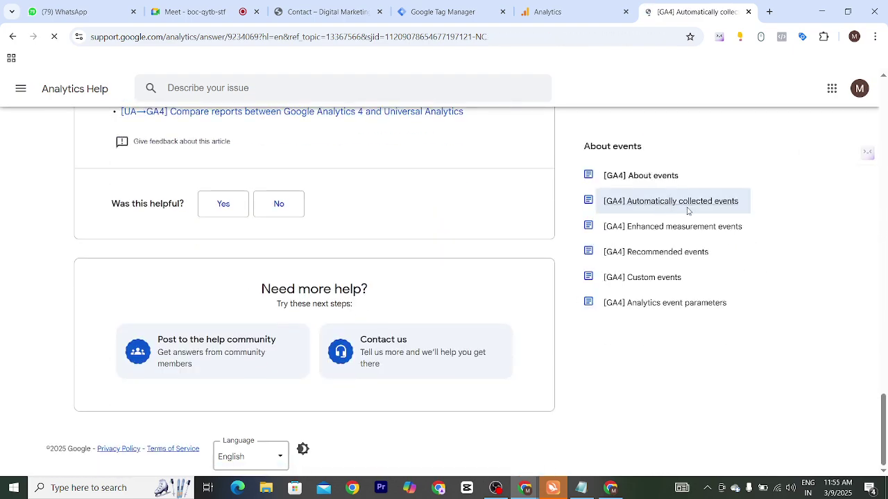
{"action": "scroll", "coordinate": [166, 268], "scroll_direction": "down", "scroll_amount": 6}
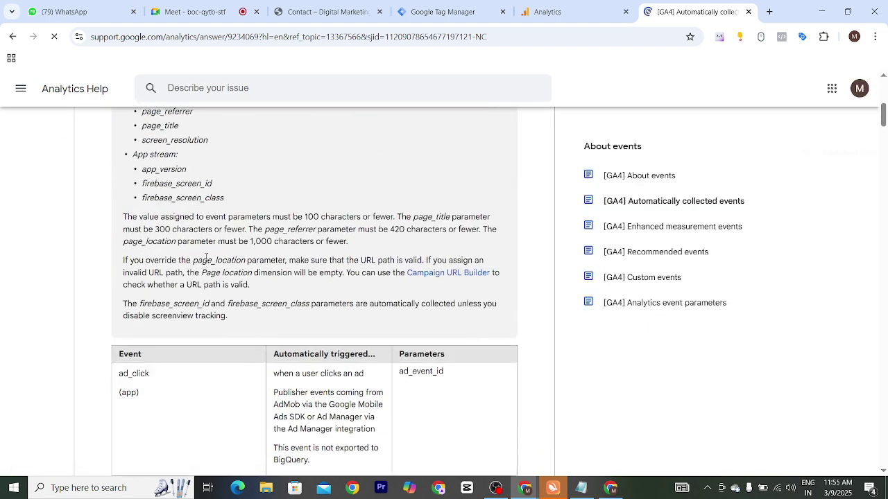
{"action": "scroll", "coordinate": [159, 258], "scroll_direction": "up", "scroll_amount": 2}
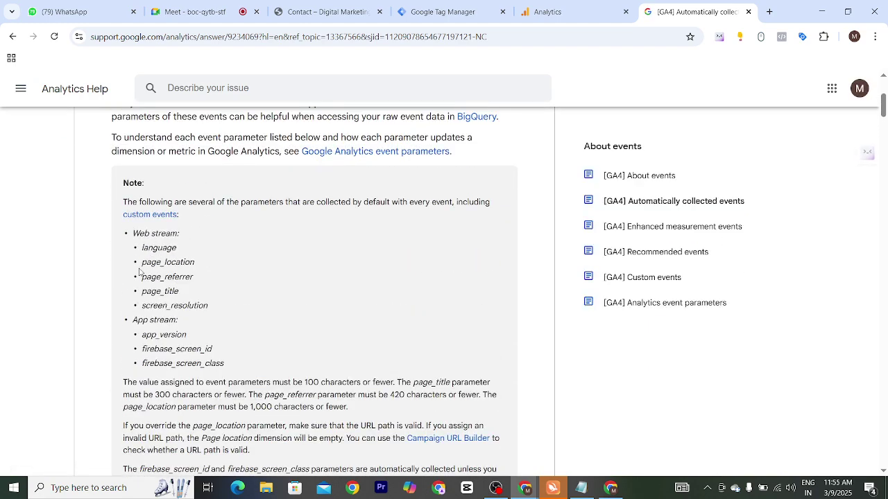
{"action": "left_click_drag", "start_coordinate": [143, 262], "coordinate": [198, 267]}
{"action": "left_click_drag", "start_coordinate": [134, 282], "coordinate": [215, 283]}
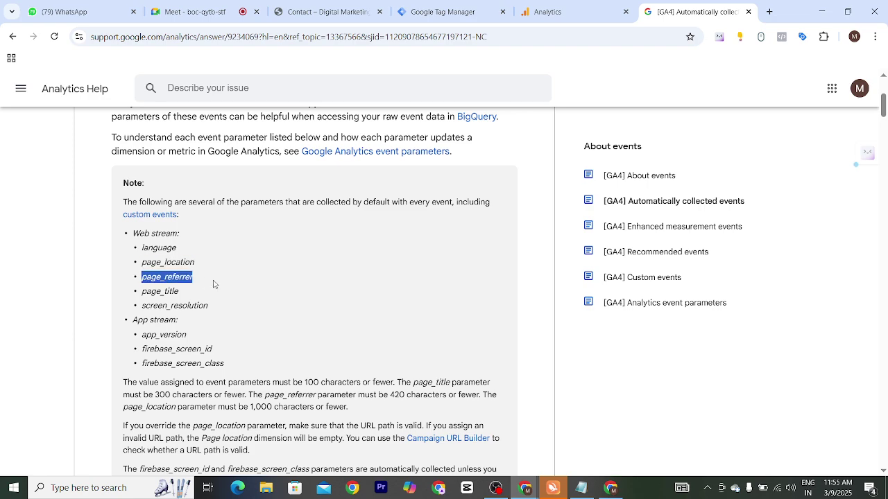
{"action": "left_click_drag", "start_coordinate": [143, 291], "coordinate": [204, 295]}
- Skim the automatically collected events table from ad_click onward, checking event names, triggers and parameters for a page-view event
{"action": "scroll", "coordinate": [208, 296], "scroll_direction": "down", "scroll_amount": 4}
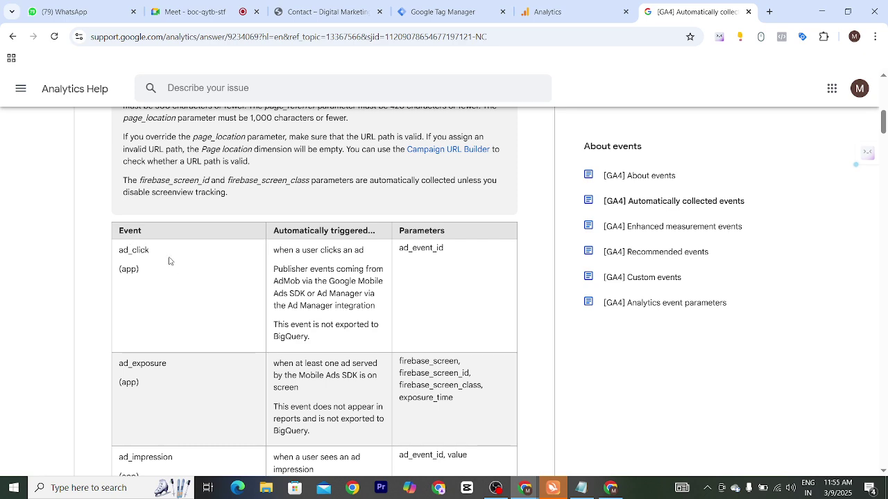
{"action": "scroll", "coordinate": [174, 298], "scroll_direction": "down", "scroll_amount": 2}
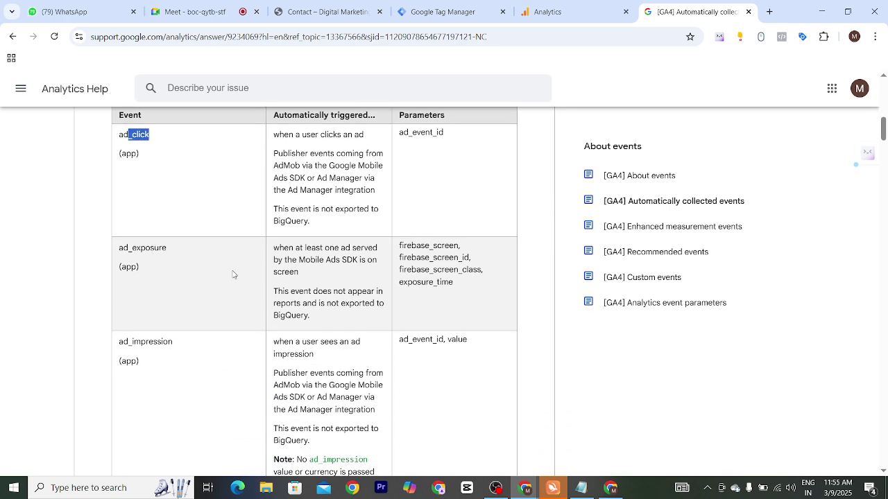
{"action": "scroll", "coordinate": [233, 275], "scroll_direction": "up", "scroll_amount": 3}
{"action": "scroll", "coordinate": [216, 315], "scroll_direction": "down", "scroll_amount": 7}
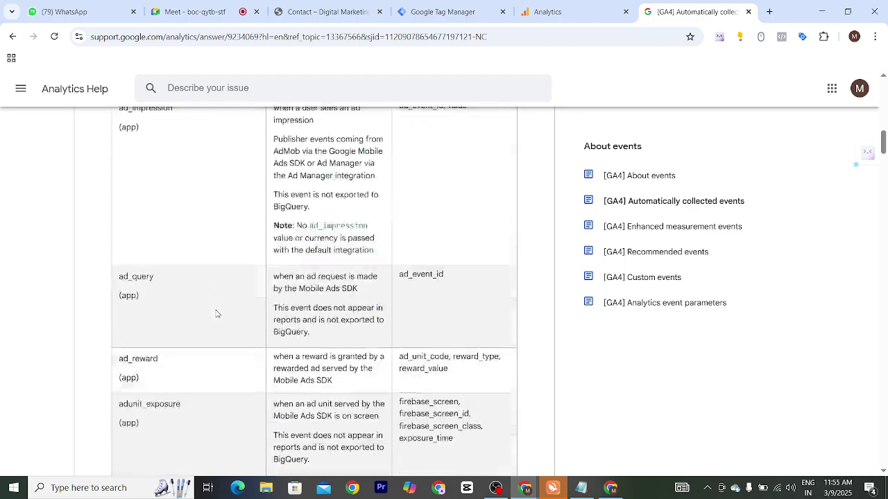
{"action": "scroll", "coordinate": [216, 314], "scroll_direction": "down", "scroll_amount": 20}
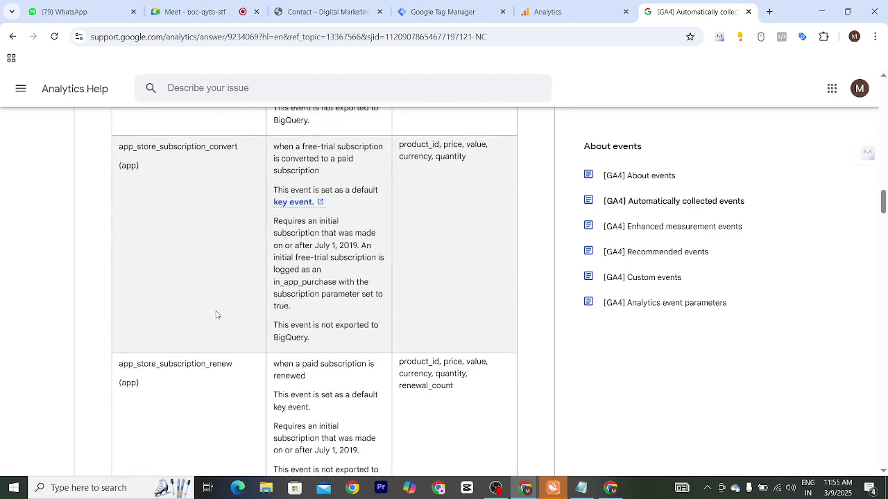
{"action": "scroll", "coordinate": [216, 315], "scroll_direction": "down", "scroll_amount": 12}
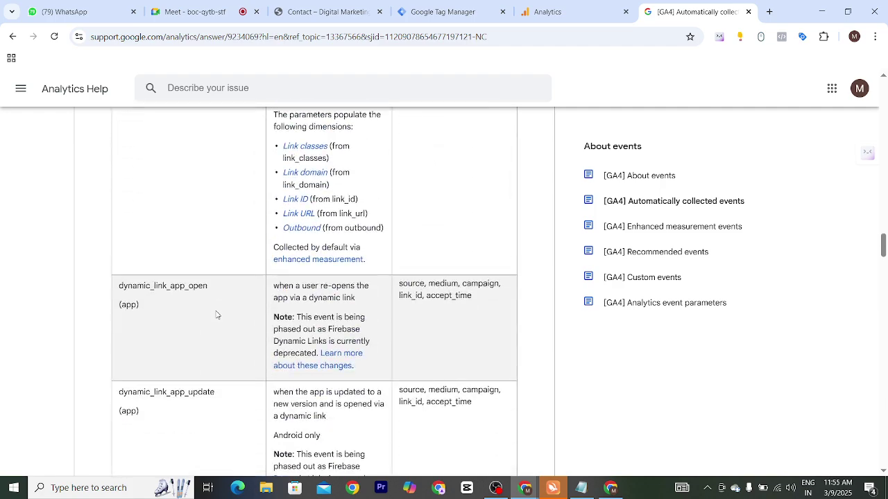
{"action": "scroll", "coordinate": [217, 315], "scroll_direction": "down", "scroll_amount": 8}
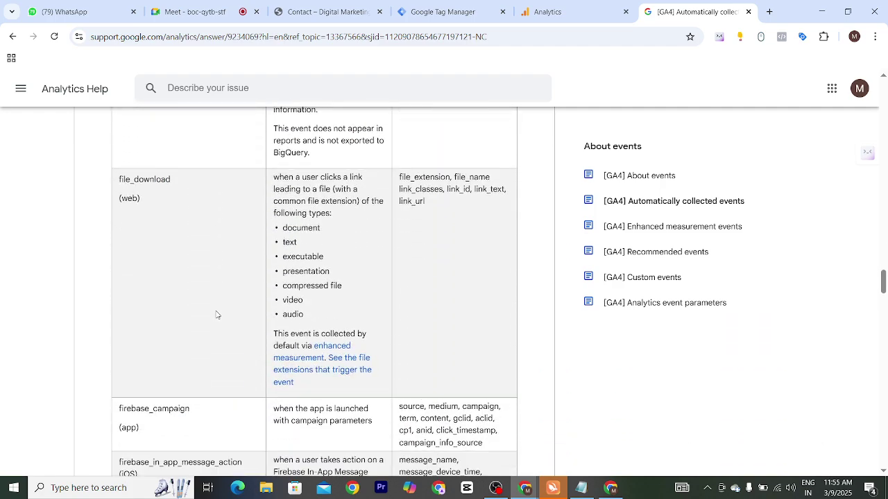
{"action": "scroll", "coordinate": [216, 315], "scroll_direction": "down", "scroll_amount": 15}
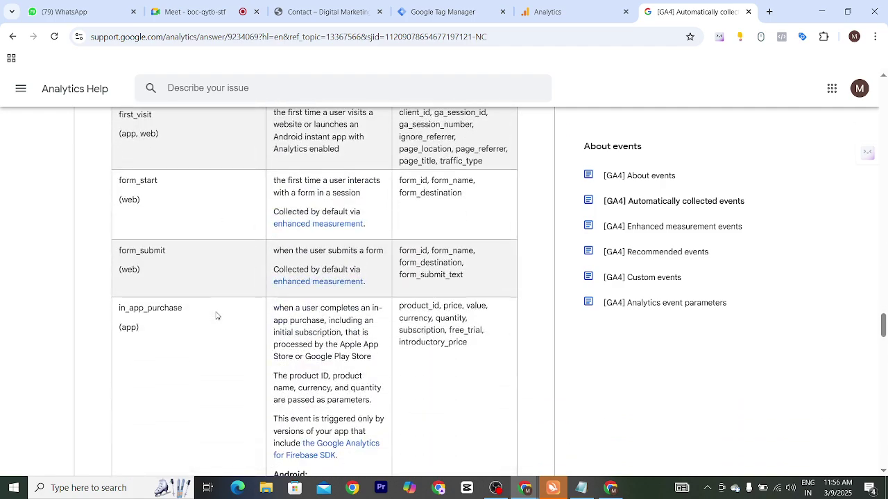
{"action": "scroll", "coordinate": [216, 316], "scroll_direction": "up", "scroll_amount": 1}
{"action": "scroll", "coordinate": [217, 316], "scroll_direction": "down", "scroll_amount": 7}
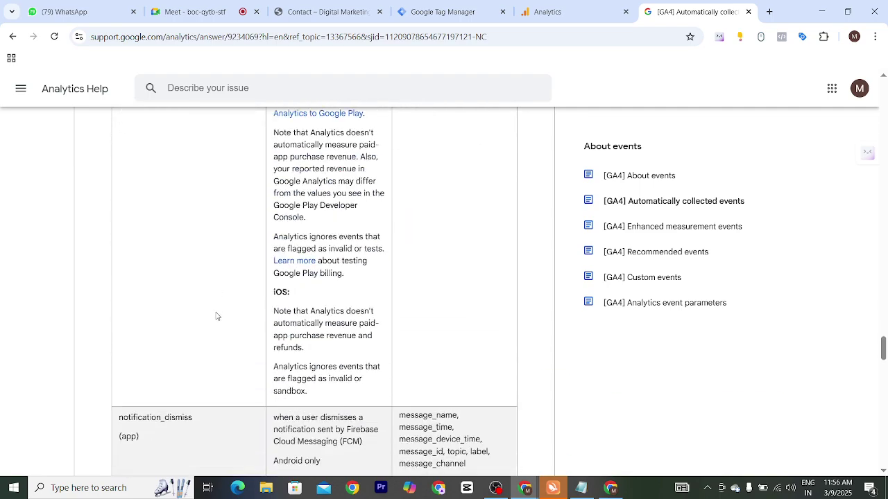
{"action": "scroll", "coordinate": [217, 315], "scroll_direction": "down", "scroll_amount": 18}
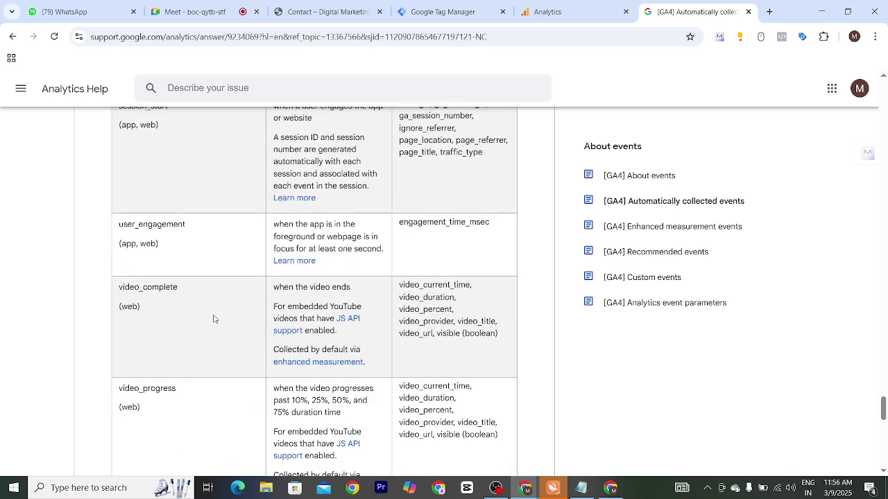
- Search the Automatically collected events article for "page" and examine the page_view web event's entry
{"action": "key", "text": "ctrl+f"}
{"action": "type", "text": "page"}
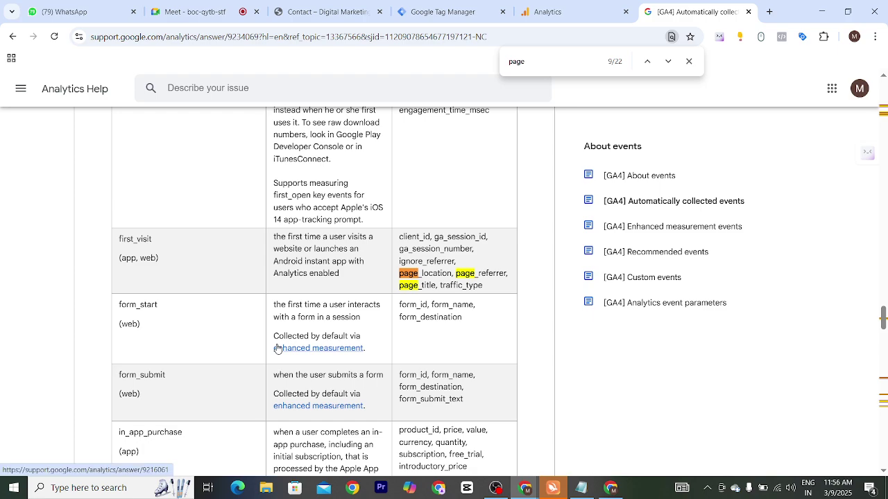
{"action": "scroll", "coordinate": [264, 308], "scroll_direction": "down", "scroll_amount": 1}
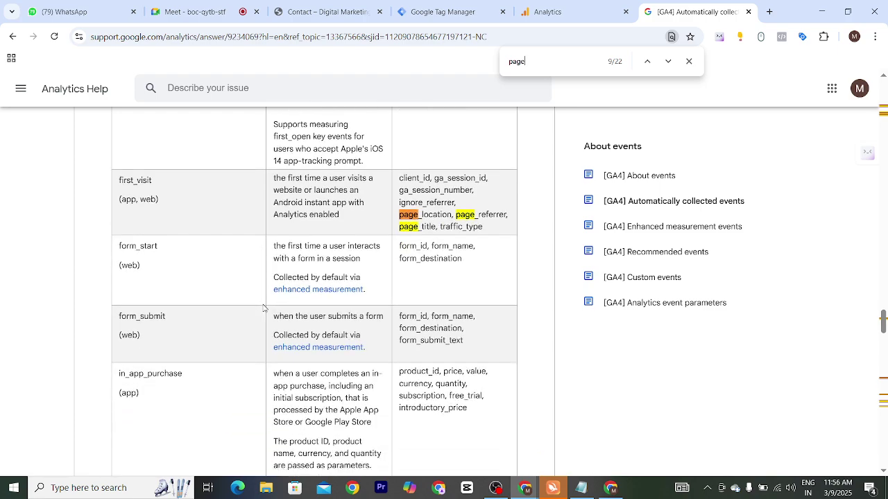
{"action": "scroll", "coordinate": [262, 307], "scroll_direction": "up", "scroll_amount": 2}
{"action": "scroll", "coordinate": [263, 307], "scroll_direction": "up", "scroll_amount": 3}
{"action": "scroll", "coordinate": [263, 307], "scroll_direction": "down", "scroll_amount": 15}
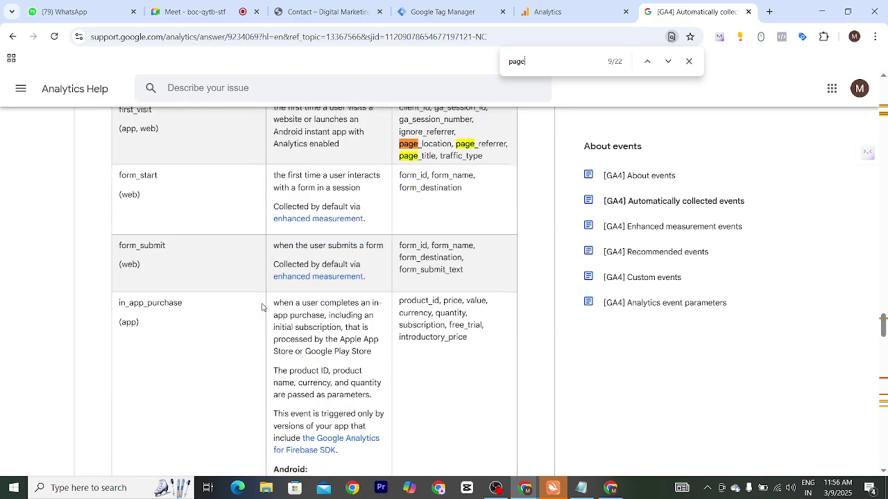
{"action": "scroll", "coordinate": [262, 307], "scroll_direction": "down", "scroll_amount": 1}
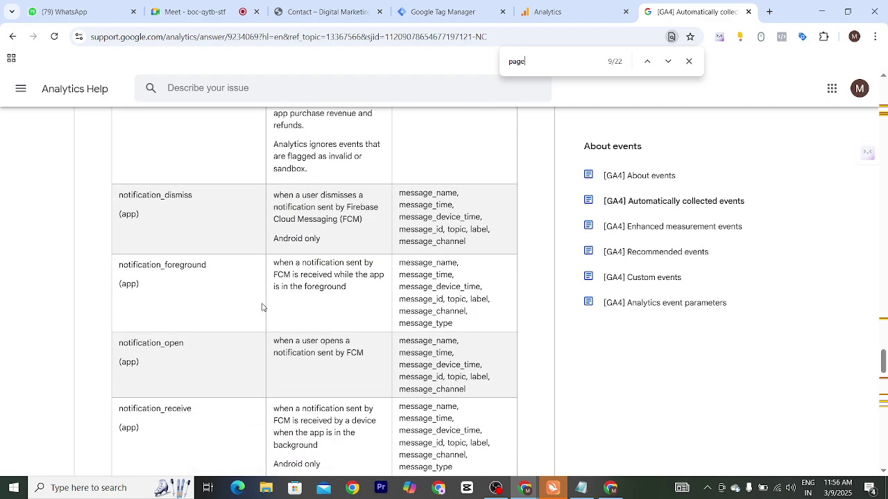
{"action": "scroll", "coordinate": [262, 308], "scroll_direction": "down", "scroll_amount": 4}
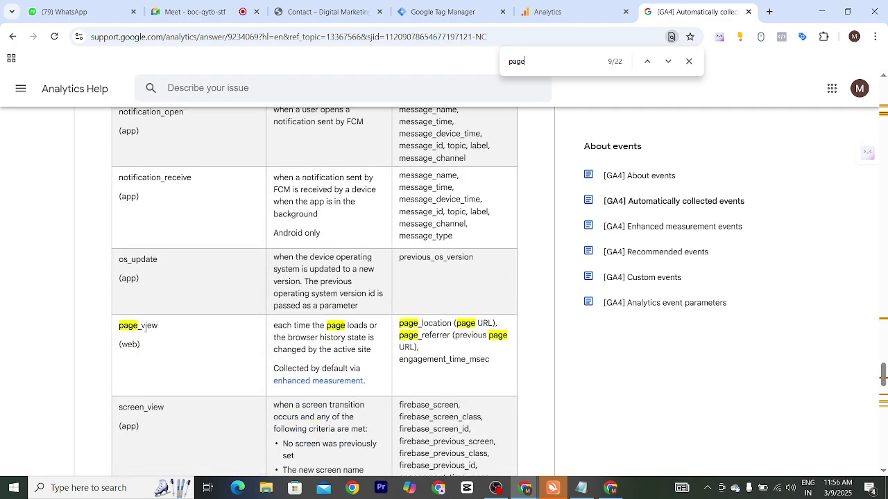
{"action": "left_click_drag", "start_coordinate": [162, 330], "coordinate": [121, 329]}
{"action": "left_click", "coordinate": [215, 371]}
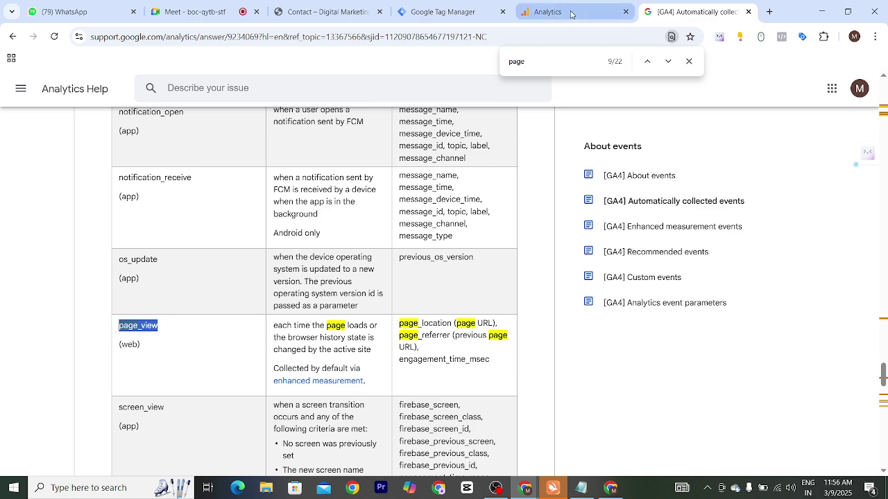
- Switch to Google Tag Manager and set the Contact Page View tag's event name to page_view
{"action": "left_click", "coordinate": [487, 13]}
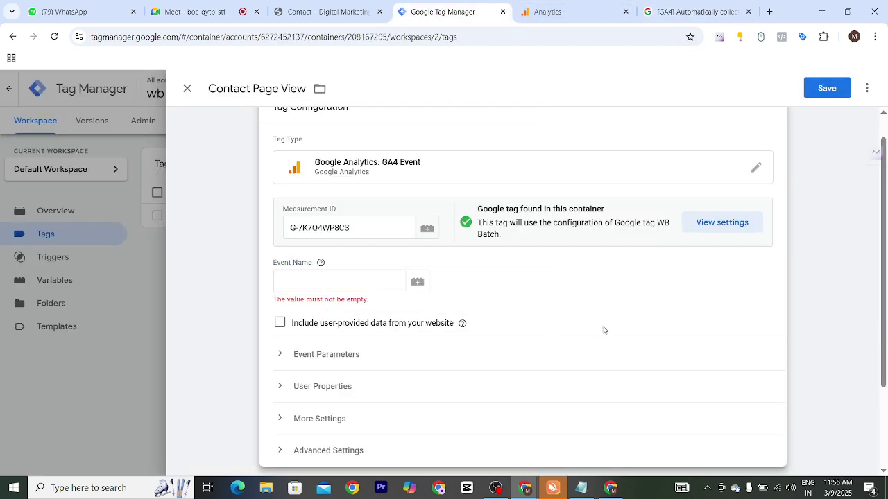
{"action": "left_click", "coordinate": [350, 283]}
{"action": "type", "text": "page_view"}
{"action": "left_click", "coordinate": [552, 286]}
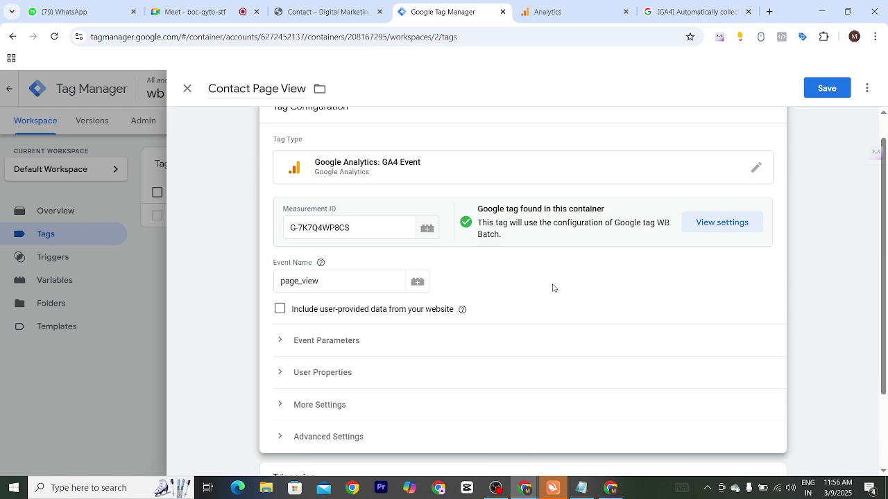
{"action": "scroll", "coordinate": [464, 262], "scroll_direction": "up", "scroll_amount": 1}
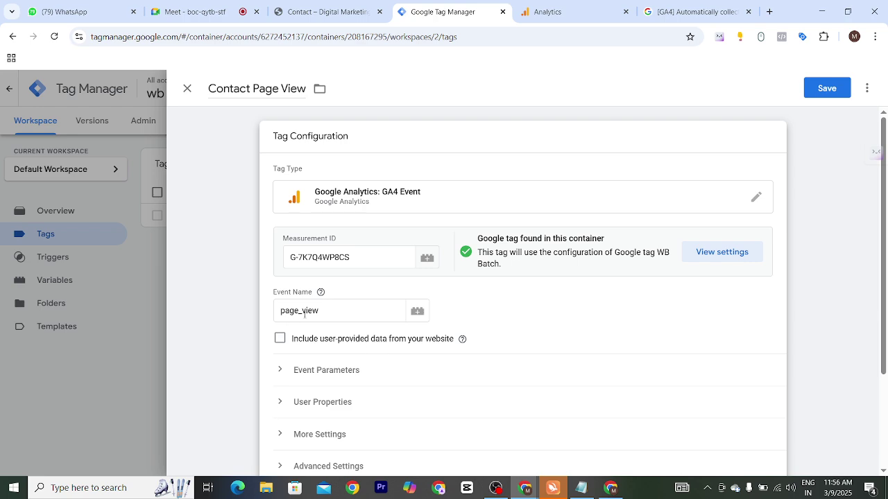
{"action": "left_click_drag", "start_coordinate": [303, 314], "coordinate": [298, 315]}
{"action": "left_click", "coordinate": [510, 330]}
{"action": "left_click_drag", "start_coordinate": [270, 291], "coordinate": [303, 294]}
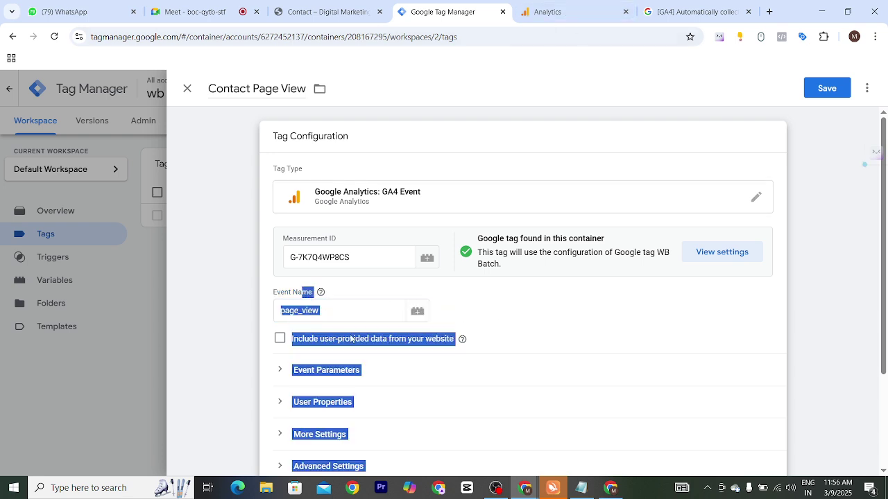
- Return to the Analytics Help article and review the page_view, screen_view, scroll and session_start entries
{"action": "key", "text": "ctrl+Tab"}
{"action": "key", "text": "ctrl+Tab"}
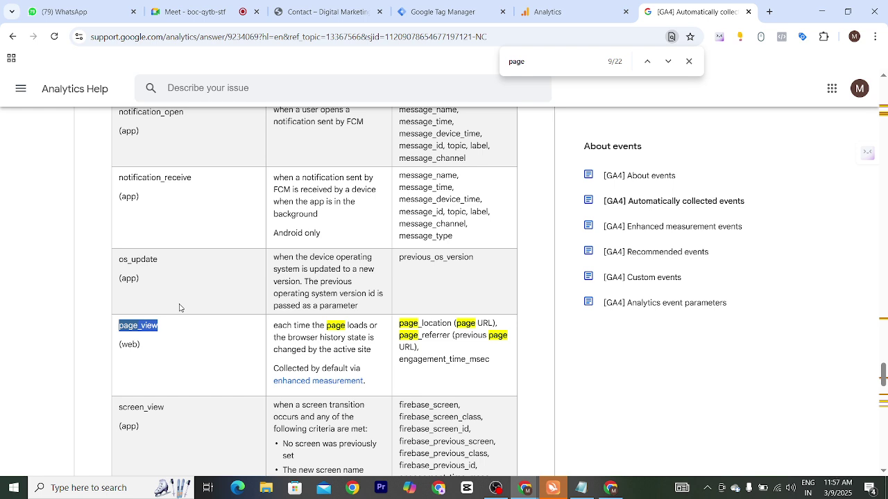
{"action": "scroll", "coordinate": [172, 281], "scroll_direction": "down", "scroll_amount": 3}
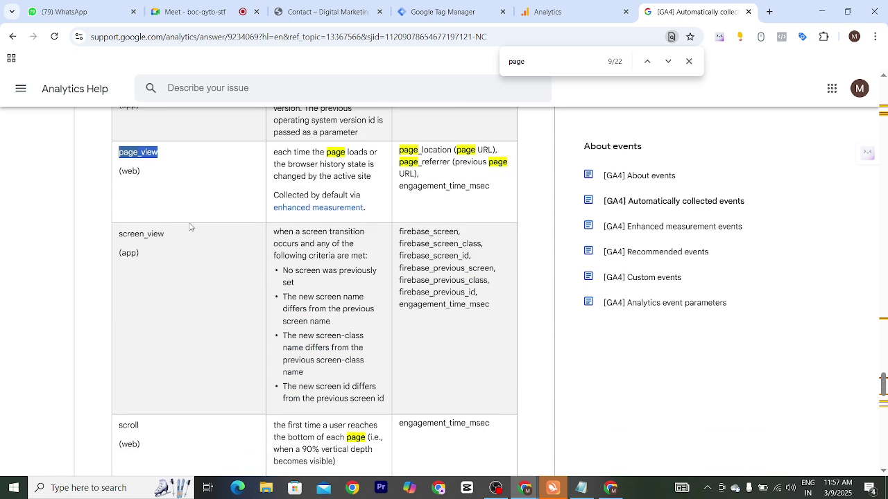
{"action": "left_click_drag", "start_coordinate": [118, 233], "coordinate": [185, 305]}
{"action": "scroll", "coordinate": [145, 286], "scroll_direction": "down", "scroll_amount": 3}
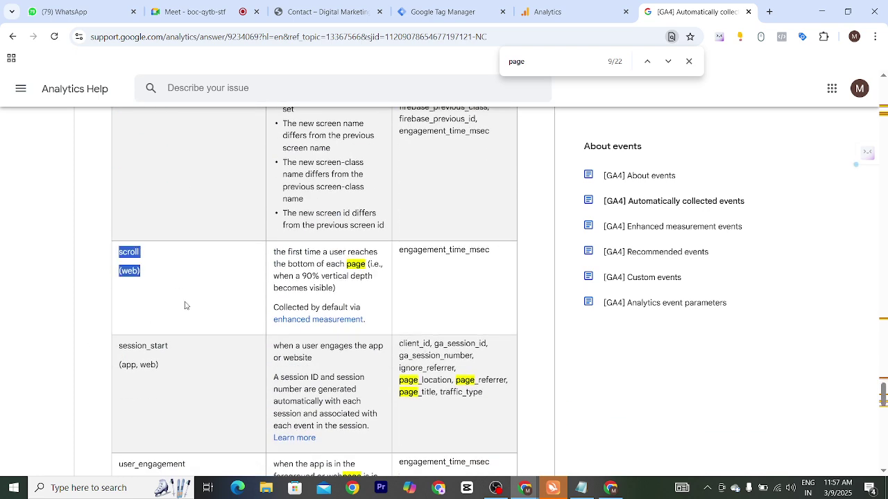
{"action": "left_click", "coordinate": [199, 356]}
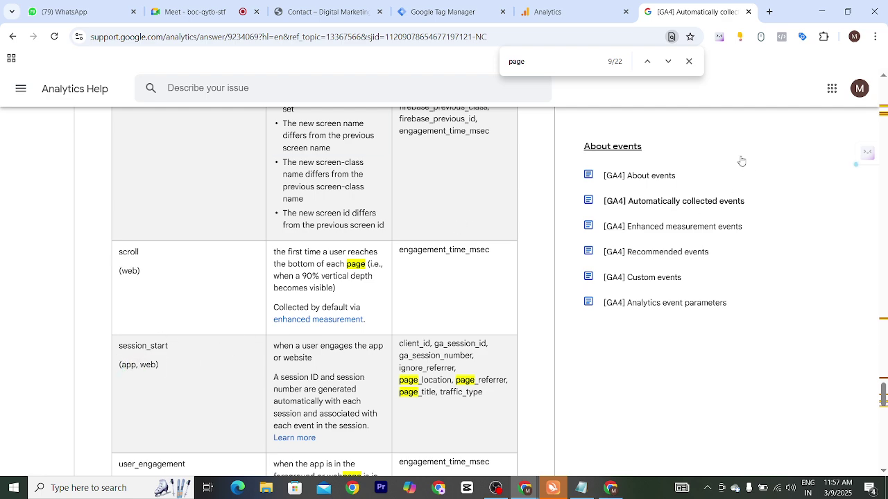
- Go back to Google Tag Manager, check the tag's event name and Contact Us Page View trigger, and save the tag
{"action": "left_click", "coordinate": [581, 16]}
{"action": "left_click", "coordinate": [443, 12]}
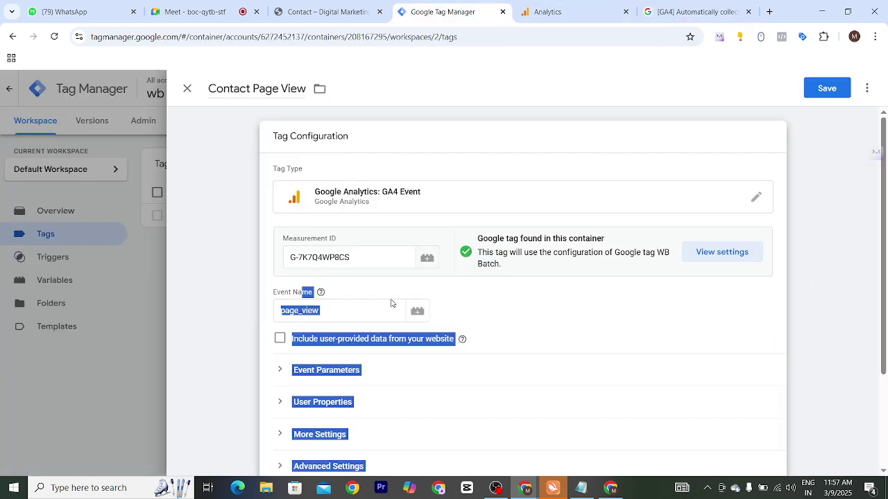
{"action": "left_click", "coordinate": [380, 327]}
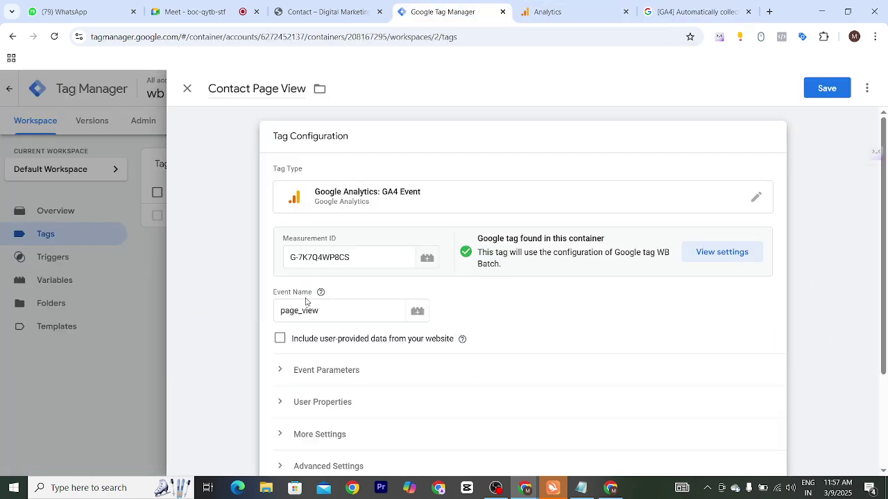
{"action": "scroll", "coordinate": [454, 327], "scroll_direction": "down", "scroll_amount": 2}
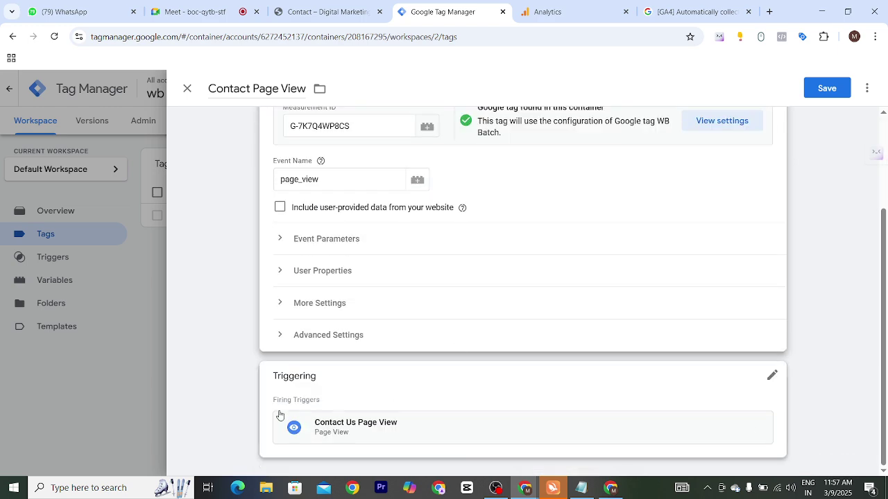
{"action": "left_click", "coordinate": [826, 89]}
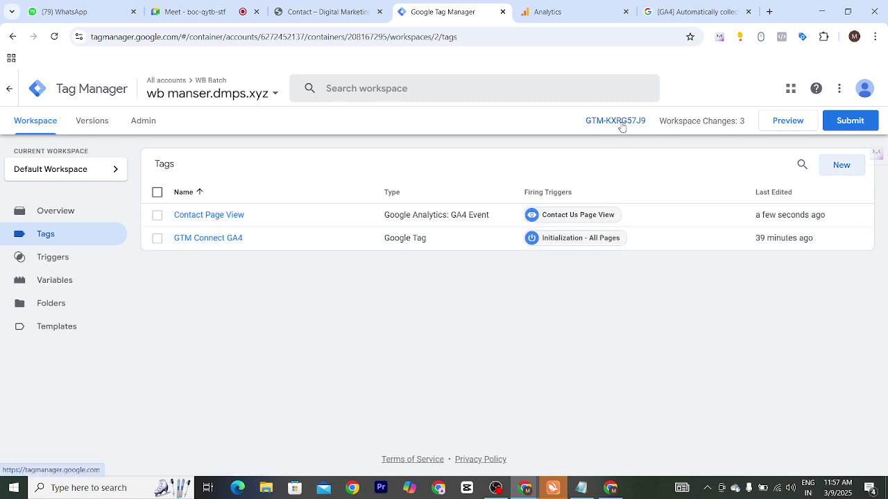
- Preview the container by connecting Tag Assistant to the prefilled website URL, and continue to the debug summary
{"action": "left_click", "coordinate": [786, 122]}
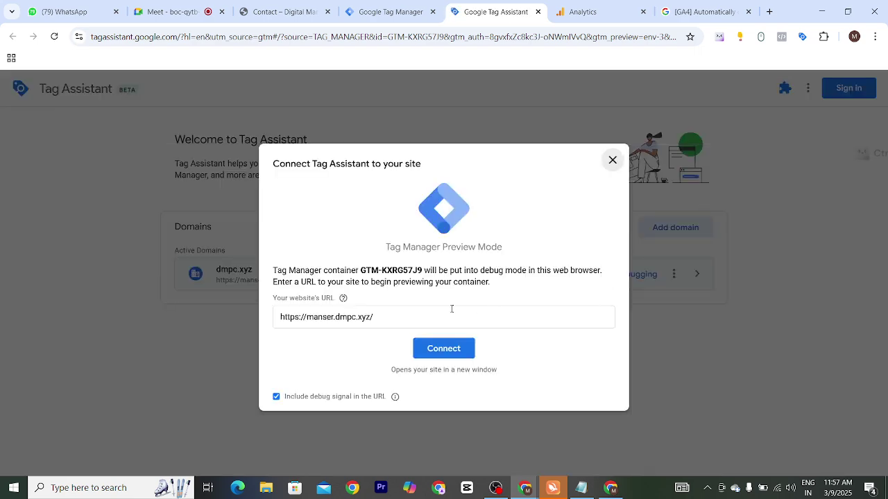
{"action": "left_click", "coordinate": [423, 348]}
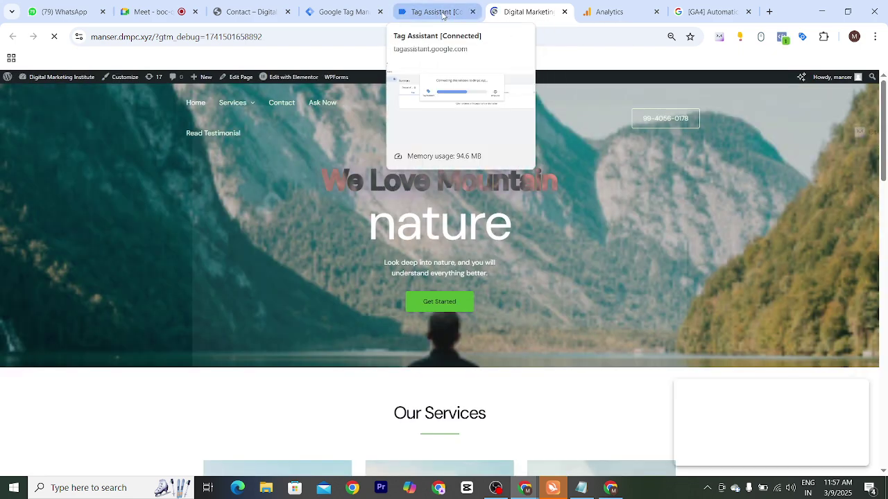
{"action": "left_click", "coordinate": [442, 13]}
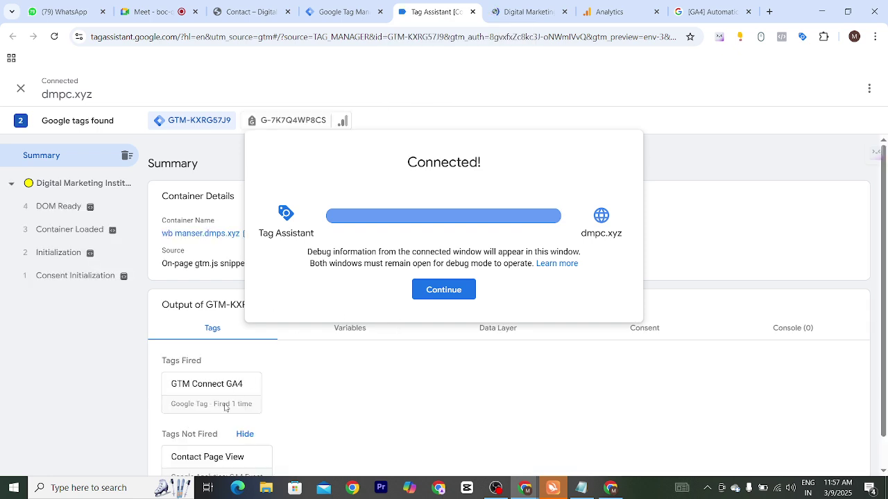
{"action": "left_click", "coordinate": [444, 290]}
- Examine the fired and unfired tags in the Tag Assistant summary for GTM Connect GA4 and Contact Page View
{"action": "scroll", "coordinate": [151, 400], "scroll_direction": "down", "scroll_amount": 1}
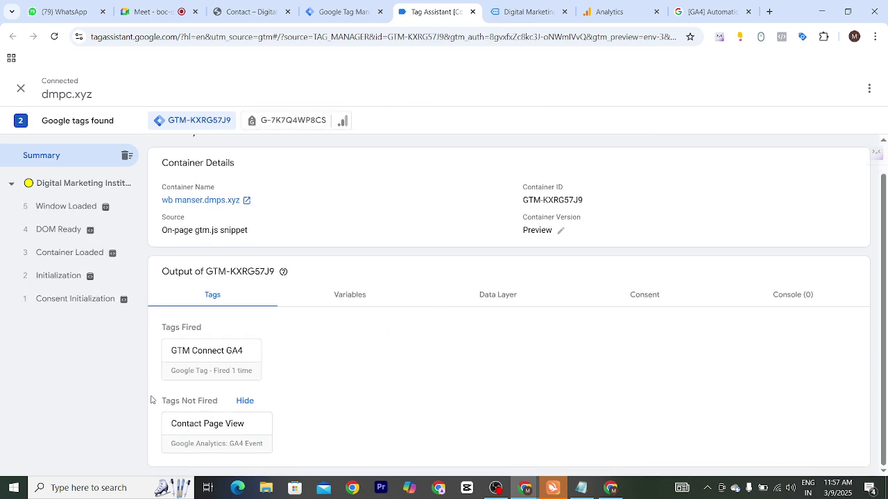
{"action": "left_click_drag", "start_coordinate": [171, 351], "coordinate": [255, 360]}
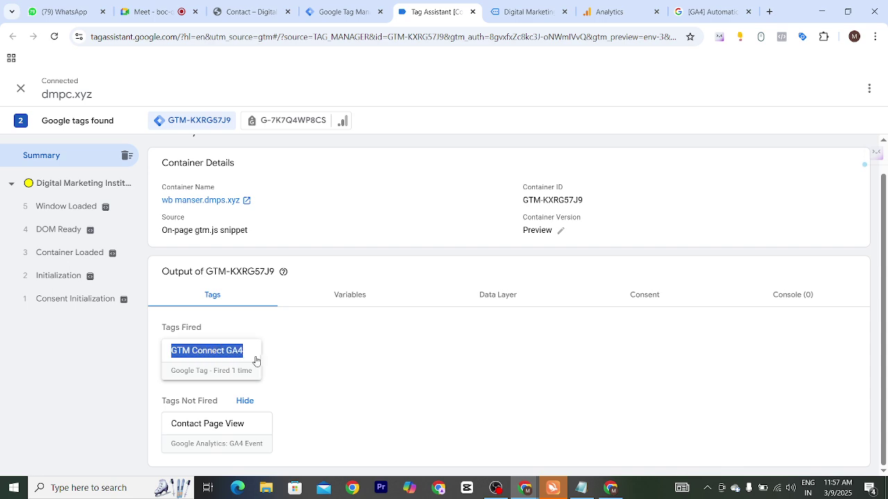
{"action": "left_click", "coordinate": [278, 358]}
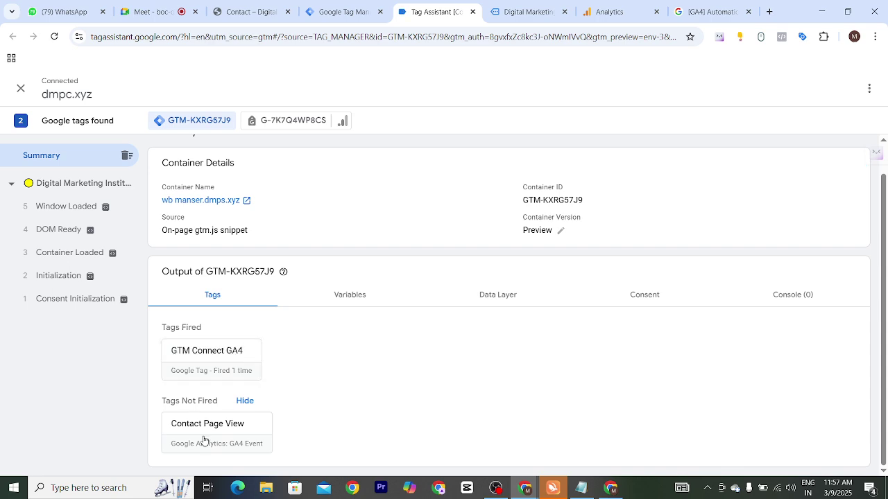
{"action": "left_click_drag", "start_coordinate": [170, 431], "coordinate": [293, 428]}
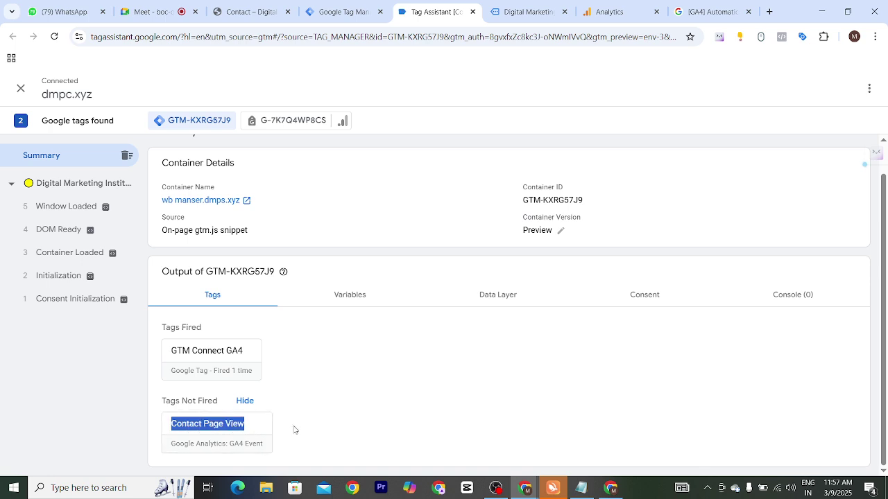
{"action": "left_click", "coordinate": [312, 429]}
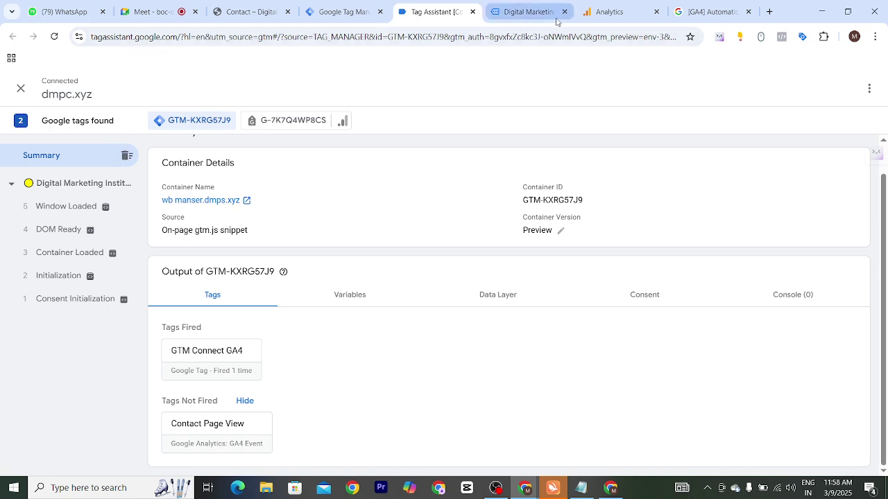
- Switch to the connected website, visit the About Demo page under Services, and return to Tag Assistant to check which tags fired
{"action": "left_click", "coordinate": [501, 14]}
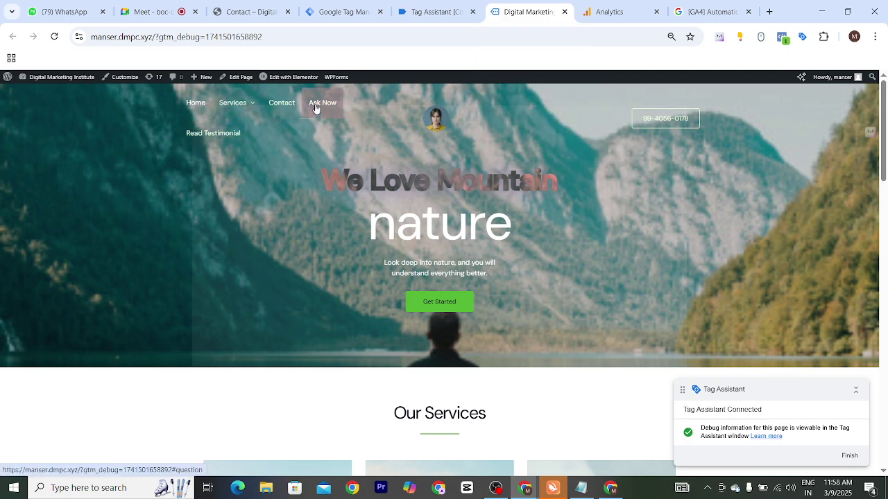
{"action": "mouse_move", "coordinate": [245, 118]}
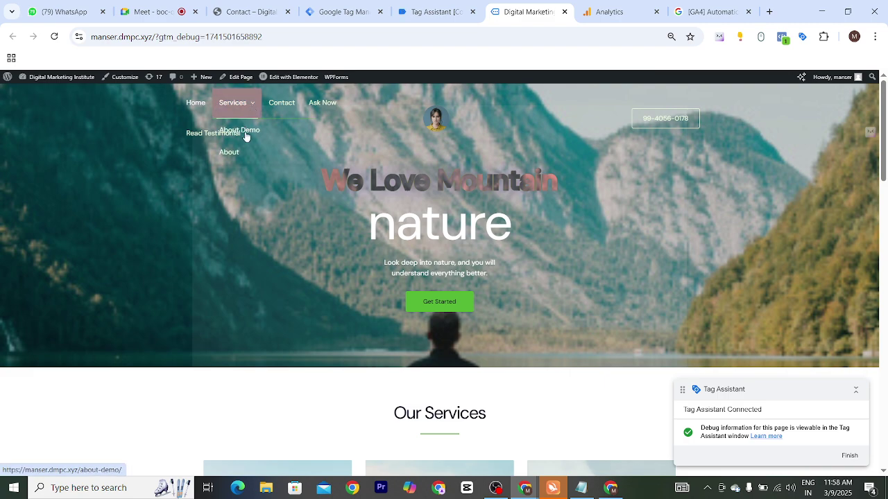
{"action": "left_click", "coordinate": [246, 130]}
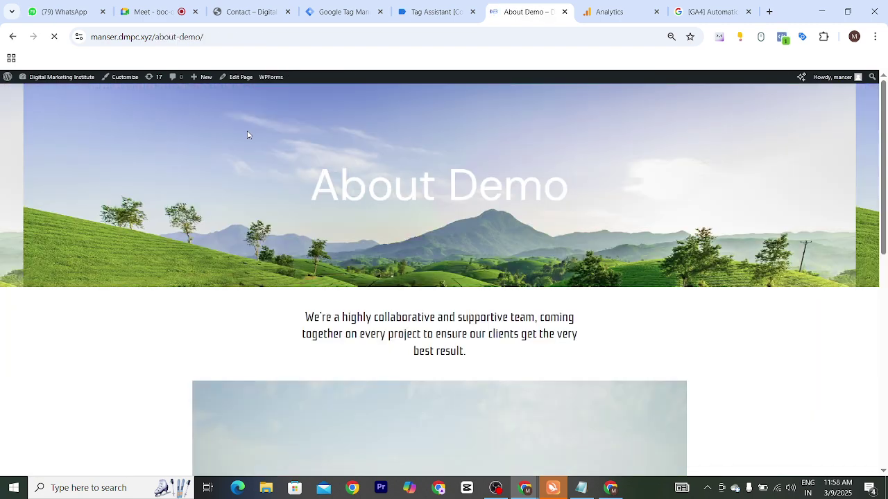
{"action": "left_click", "coordinate": [433, 12]}
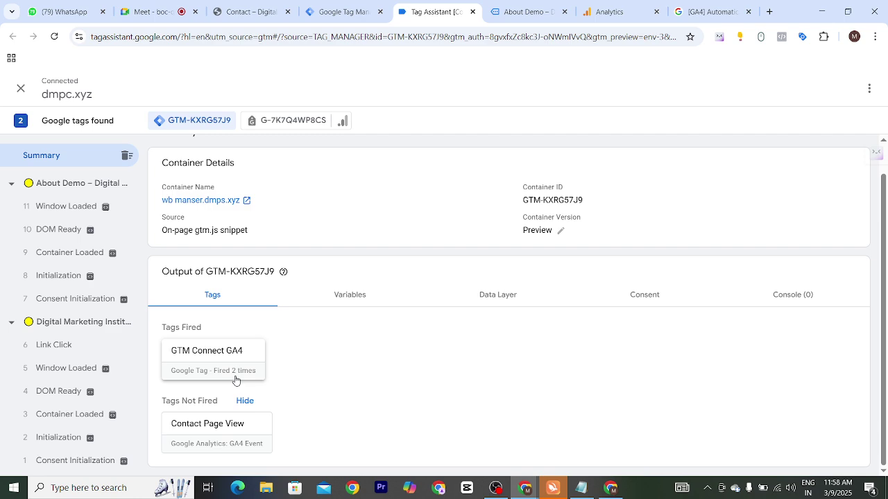
- Visit the website's Contact page and return to Tag Assistant to check whether Contact Page View fired
{"action": "left_click", "coordinate": [522, 12]}
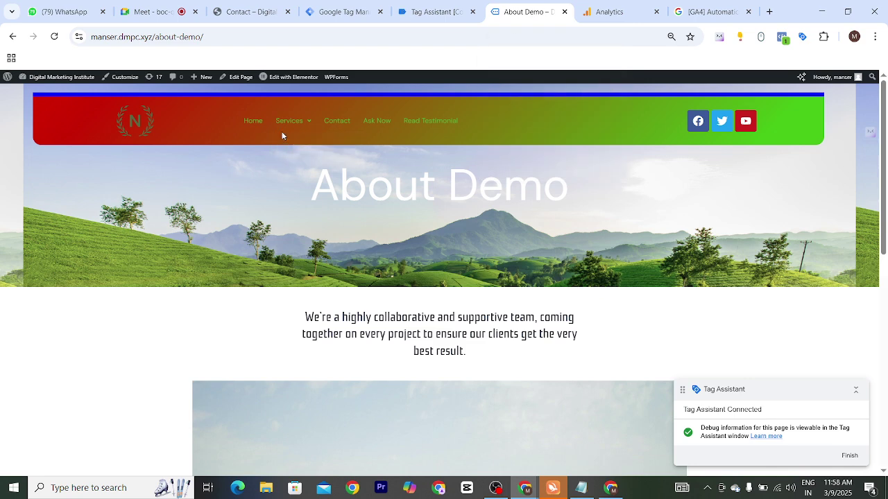
{"action": "left_click", "coordinate": [342, 123]}
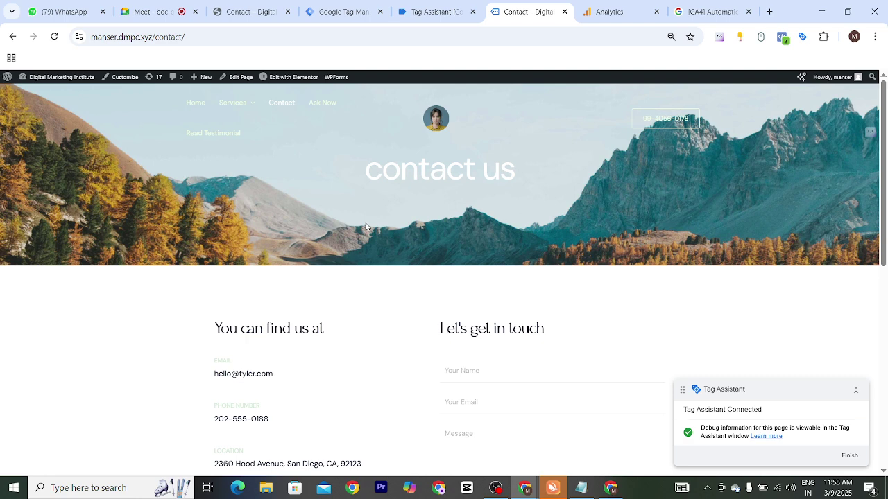
{"action": "left_click", "coordinate": [419, 11]}
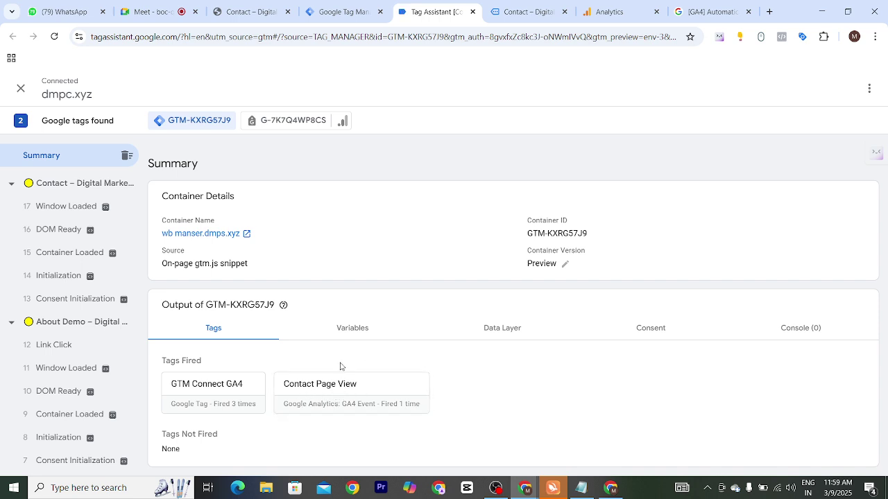
- Switch to Google Analytics, close the web stream details, and open the Realtime overview report
{"action": "left_click", "coordinate": [623, 15]}
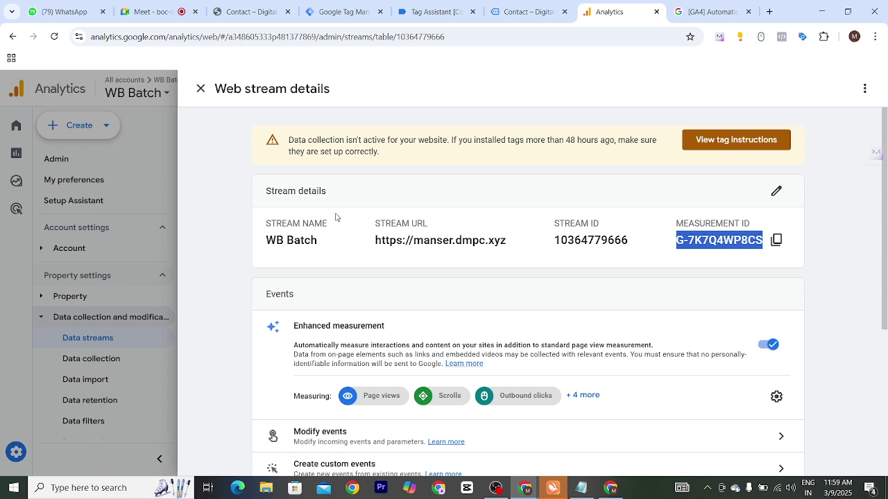
{"action": "left_click", "coordinate": [200, 88]}
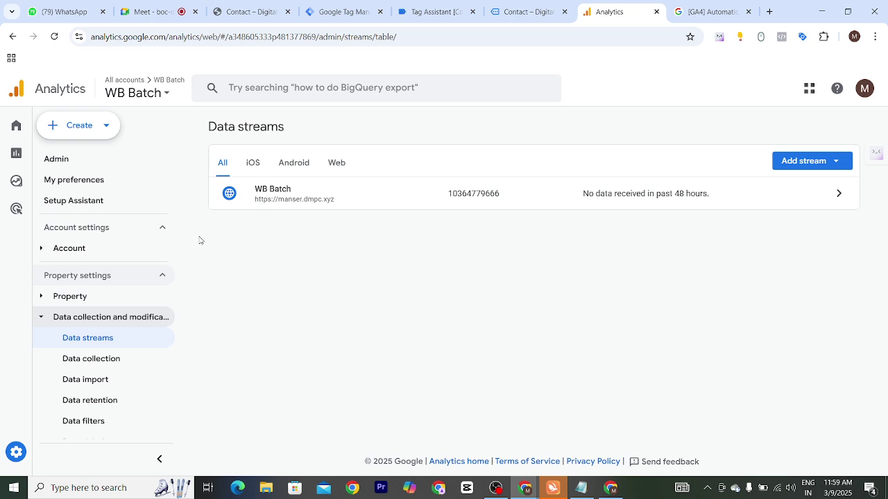
{"action": "mouse_move", "coordinate": [16, 136]}
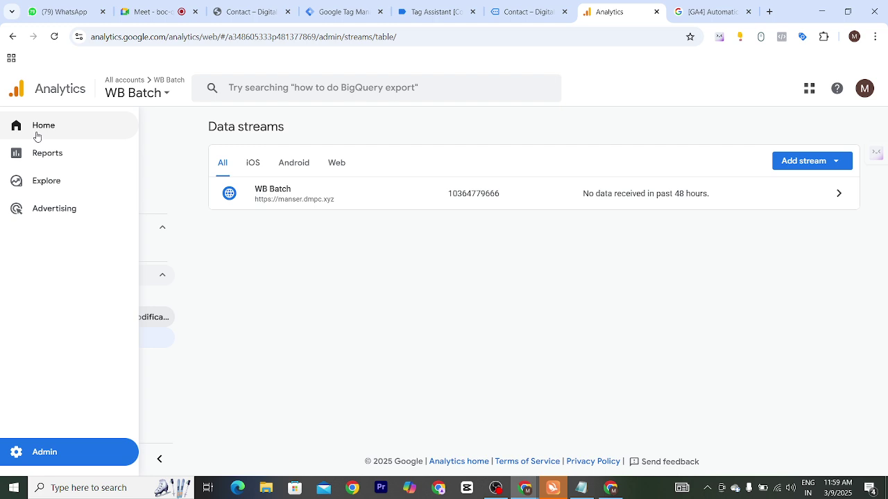
{"action": "left_click", "coordinate": [40, 159]}
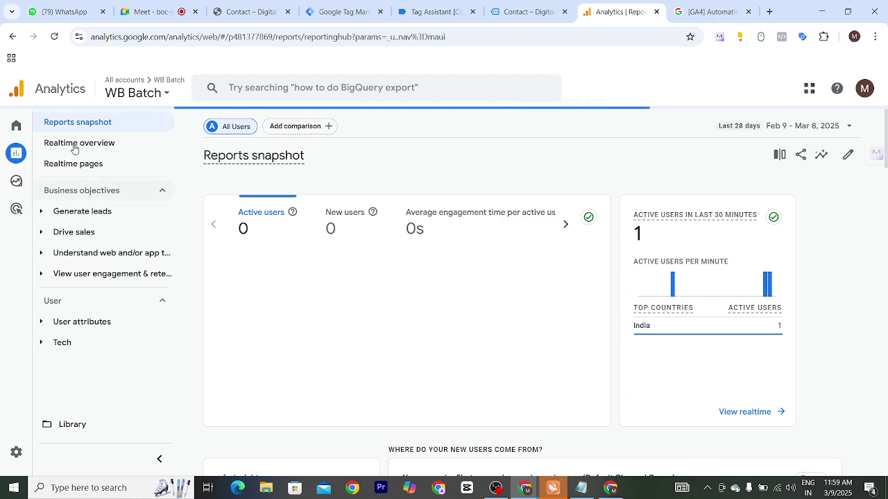
{"action": "left_click", "coordinate": [83, 146]}
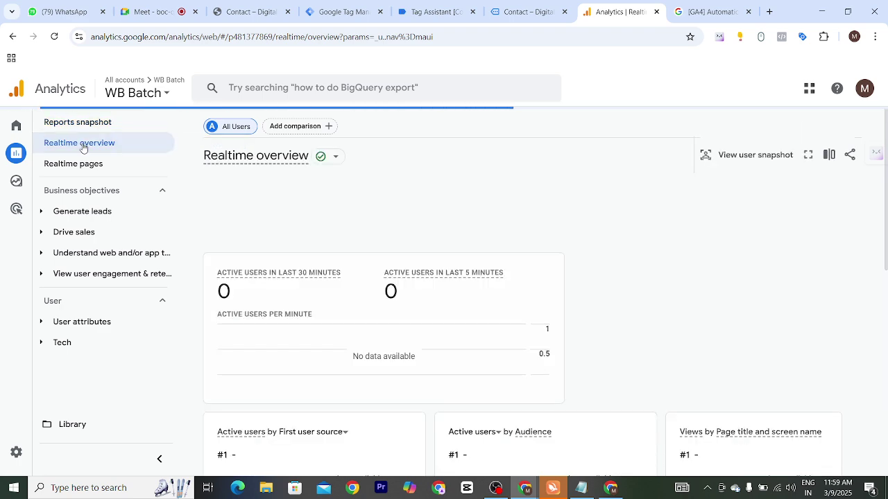
- Examine the realtime views by page title and the event counts for page_view and user_engagement
{"action": "scroll", "coordinate": [563, 308], "scroll_direction": "down", "scroll_amount": 3}
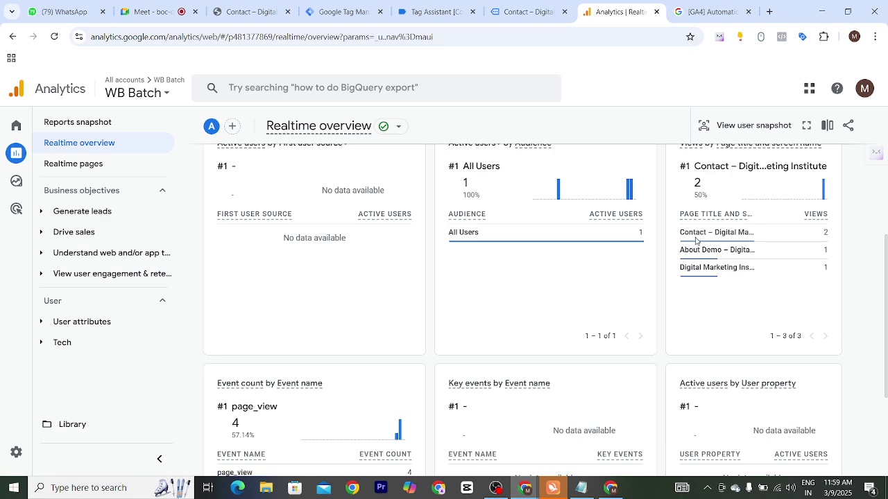
{"action": "left_click_drag", "start_coordinate": [672, 238], "coordinate": [681, 259]}
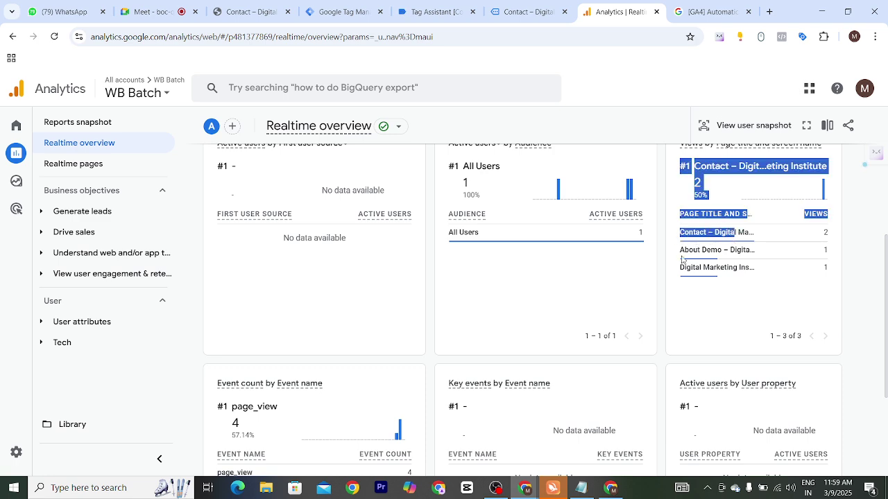
{"action": "left_click", "coordinate": [667, 272]}
{"action": "scroll", "coordinate": [667, 273], "scroll_direction": "down", "scroll_amount": 3}
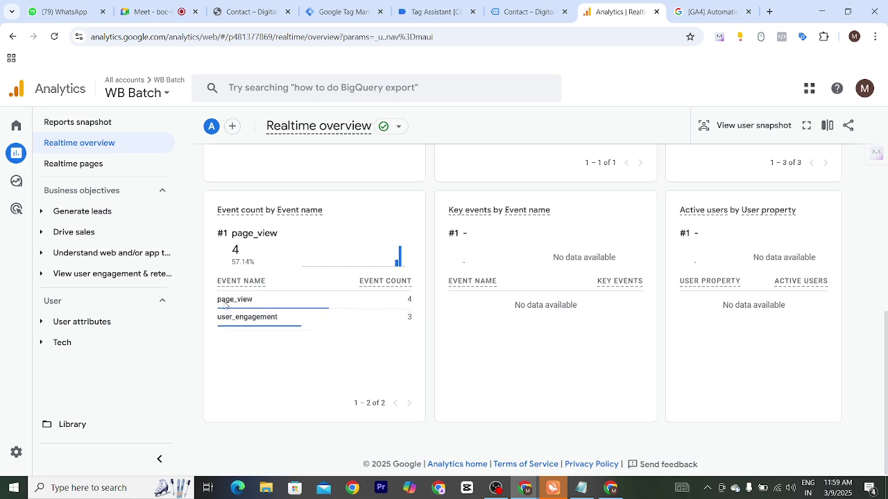
{"action": "mouse_move", "coordinate": [237, 303]}
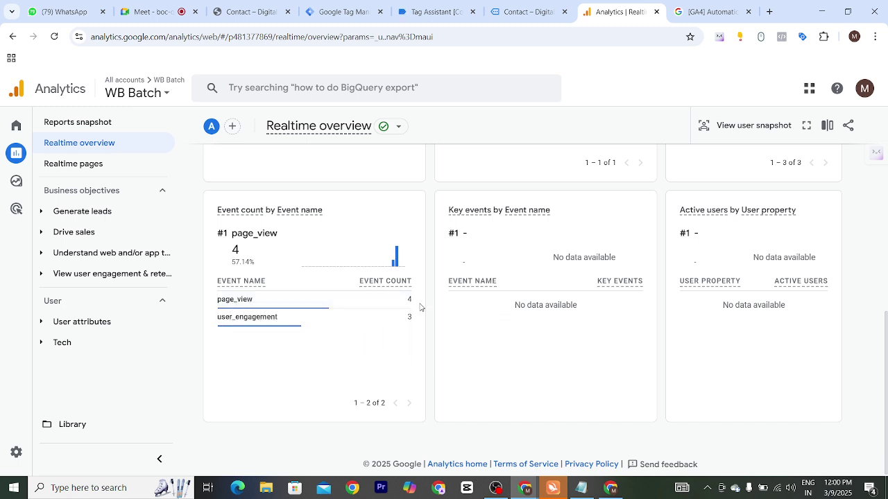
{"action": "scroll", "coordinate": [208, 368], "scroll_direction": "up", "scroll_amount": 2}
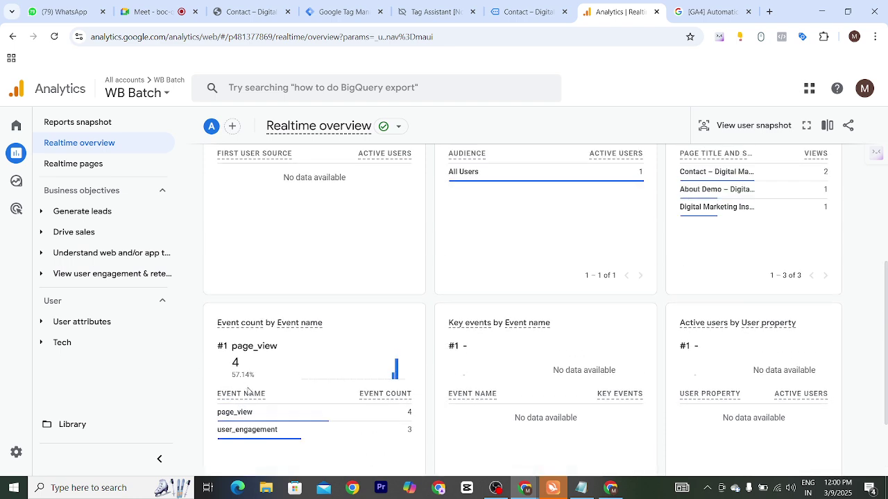
{"action": "scroll", "coordinate": [250, 392], "scroll_direction": "down", "scroll_amount": 1}
{"action": "mouse_move", "coordinate": [275, 373]}
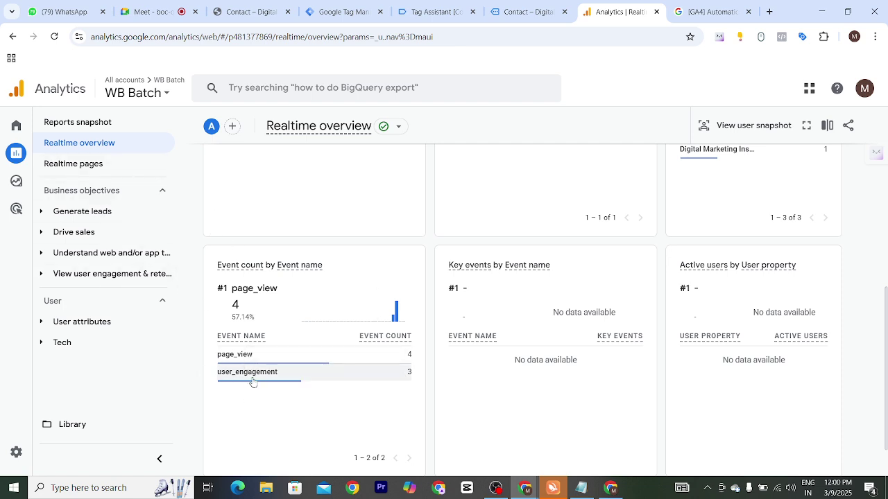
{"action": "mouse_move", "coordinate": [241, 364]}
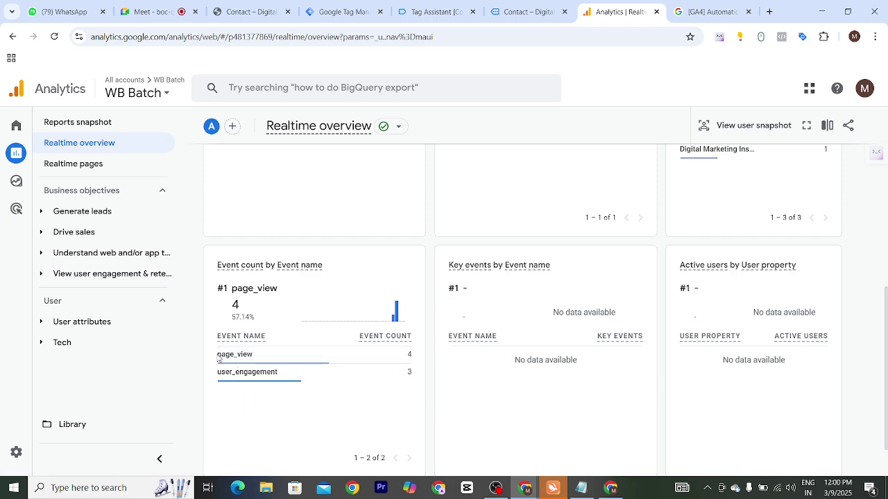
{"action": "left_click_drag", "start_coordinate": [217, 361], "coordinate": [327, 356]}
{"action": "left_click", "coordinate": [431, 358]}
{"action": "scroll", "coordinate": [385, 310], "scroll_direction": "up", "scroll_amount": 2}
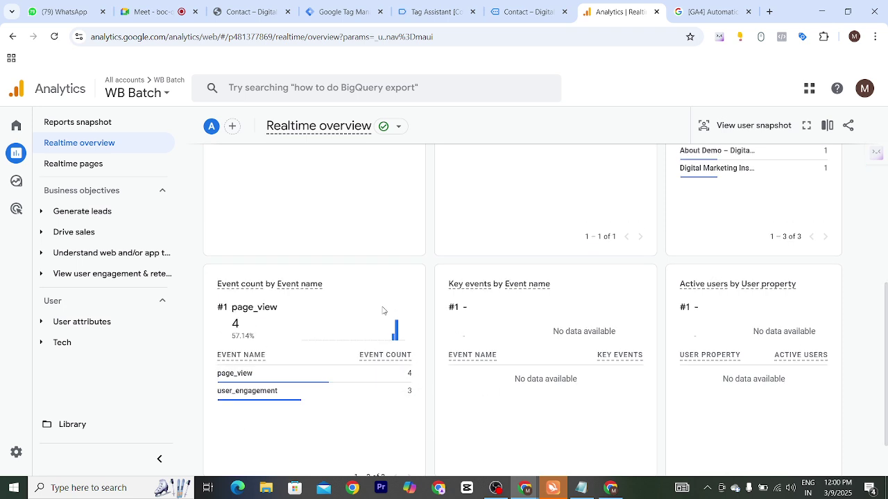
- Recheck the fired tags in Tag Assistant, then return to Google Tag Manager and open the container's variables
{"action": "left_click", "coordinate": [436, 12]}
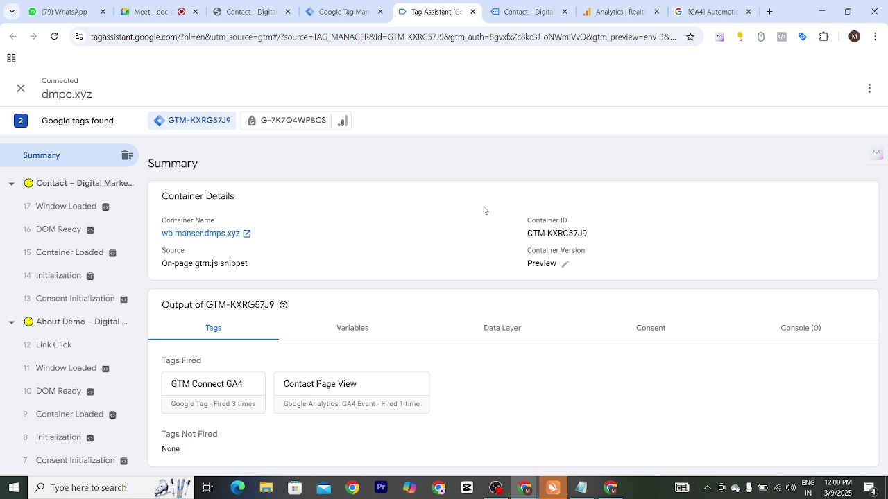
{"action": "left_click", "coordinate": [350, 13]}
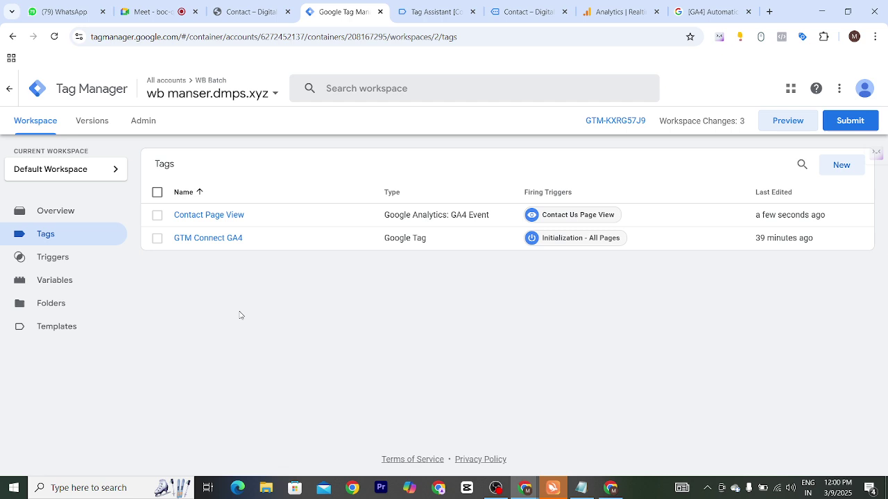
{"action": "left_click", "coordinate": [59, 286]}
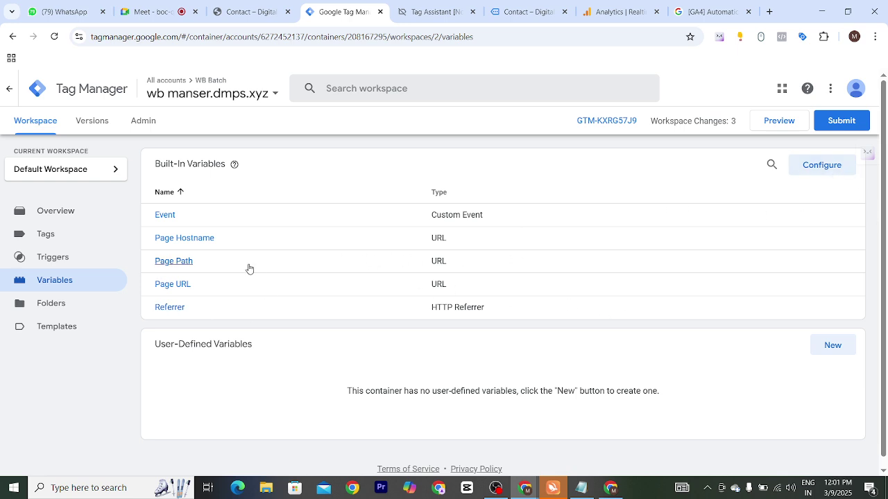
- Review the available built-in variables from Pages through Visibility in the configuration list, and close it without changes
{"action": "left_click", "coordinate": [825, 168]}
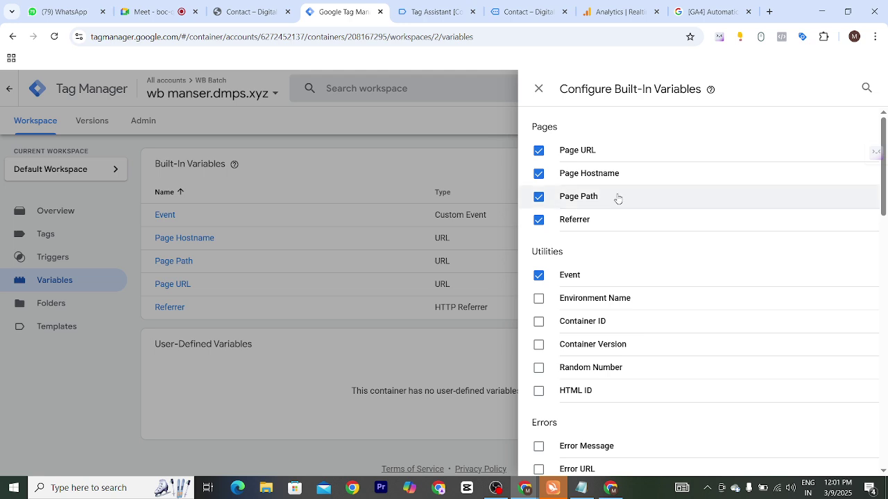
{"action": "scroll", "coordinate": [673, 244], "scroll_direction": "down", "scroll_amount": 3}
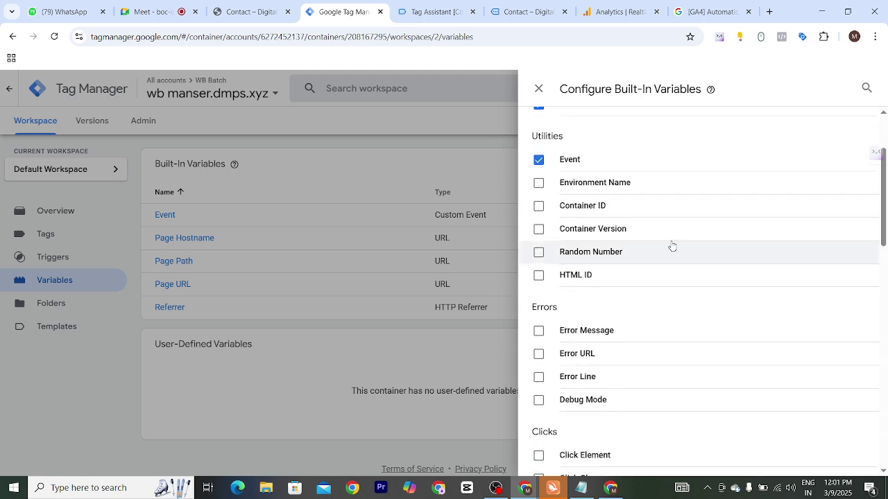
{"action": "scroll", "coordinate": [635, 339], "scroll_direction": "down", "scroll_amount": 2}
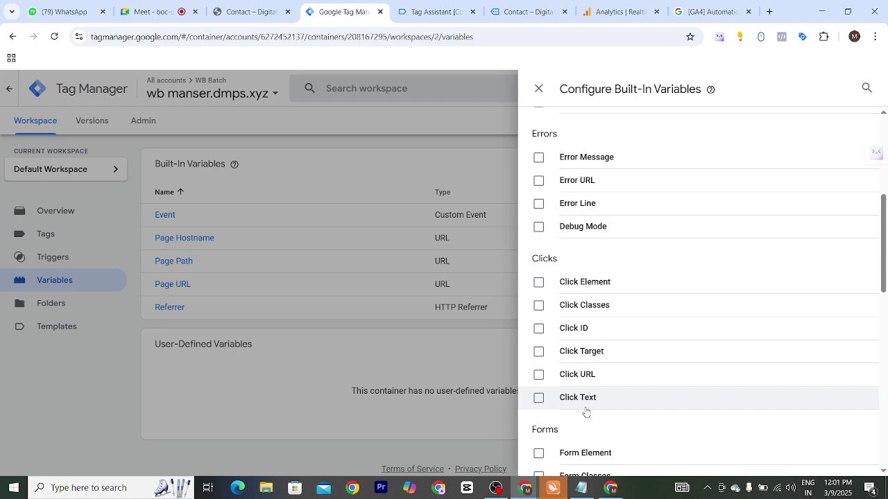
{"action": "scroll", "coordinate": [587, 397], "scroll_direction": "down", "scroll_amount": 3}
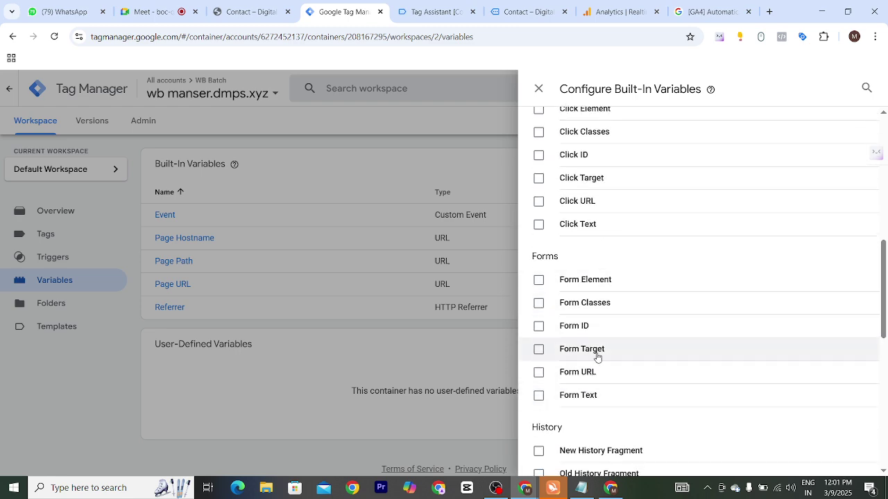
{"action": "scroll", "coordinate": [624, 340], "scroll_direction": "down", "scroll_amount": 4}
{"action": "scroll", "coordinate": [597, 319], "scroll_direction": "down", "scroll_amount": 4}
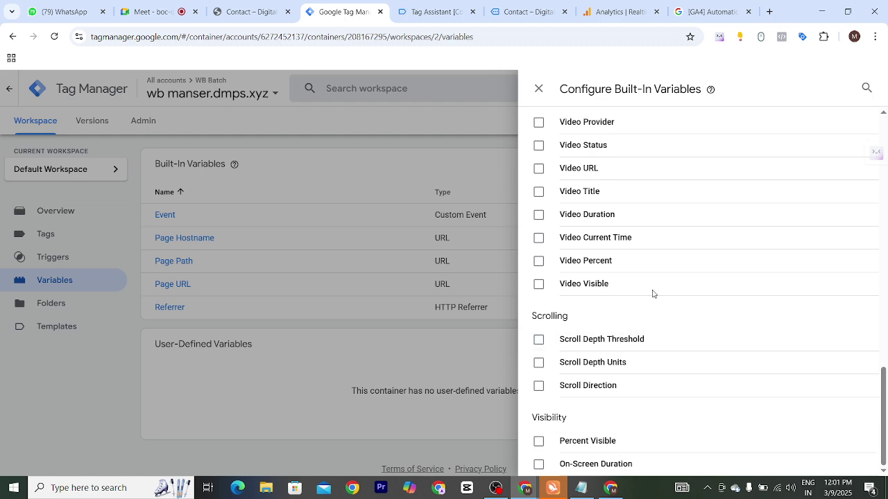
{"action": "scroll", "coordinate": [636, 258], "scroll_direction": "up", "scroll_amount": 12}
{"action": "scroll", "coordinate": [643, 228], "scroll_direction": "up", "scroll_amount": 2}
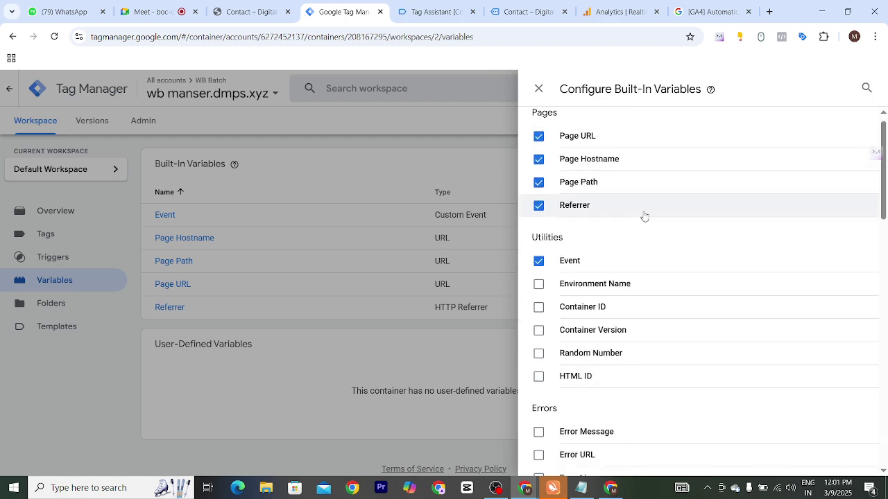
{"action": "scroll", "coordinate": [642, 217], "scroll_direction": "up", "scroll_amount": 1}
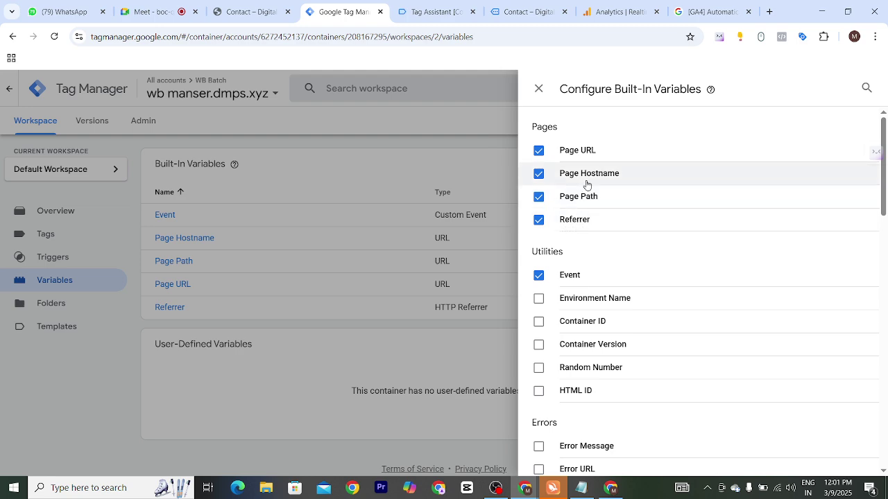
{"action": "scroll", "coordinate": [630, 271], "scroll_direction": "down", "scroll_amount": 3}
{"action": "scroll", "coordinate": [632, 292], "scroll_direction": "down", "scroll_amount": 10}
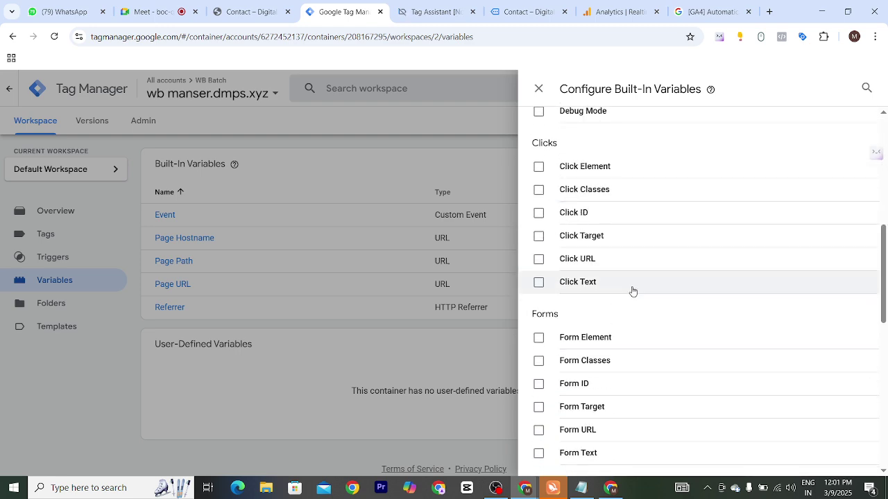
{"action": "scroll", "coordinate": [628, 357], "scroll_direction": "up", "scroll_amount": 13}
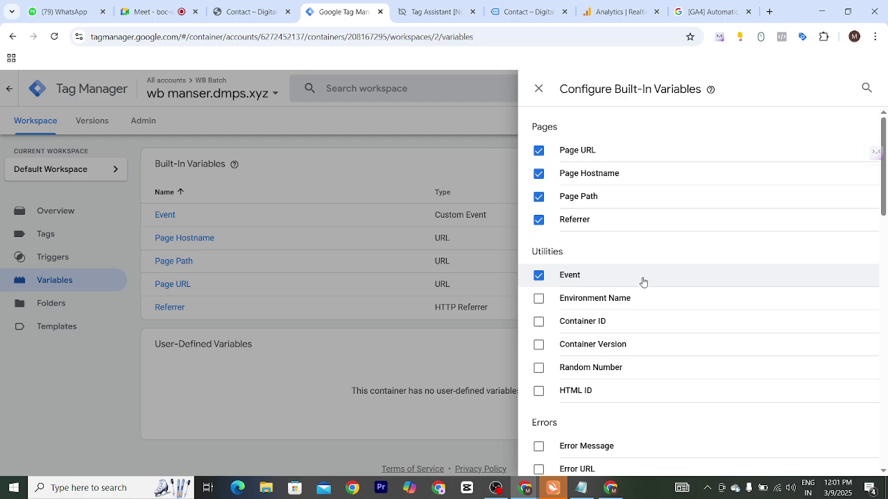
{"action": "scroll", "coordinate": [643, 282], "scroll_direction": "down", "scroll_amount": 2}
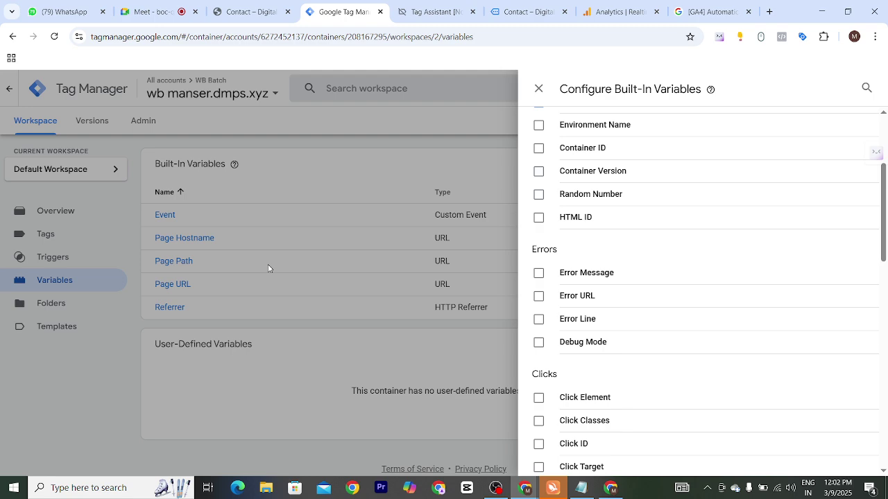
{"action": "left_click", "coordinate": [538, 90]}
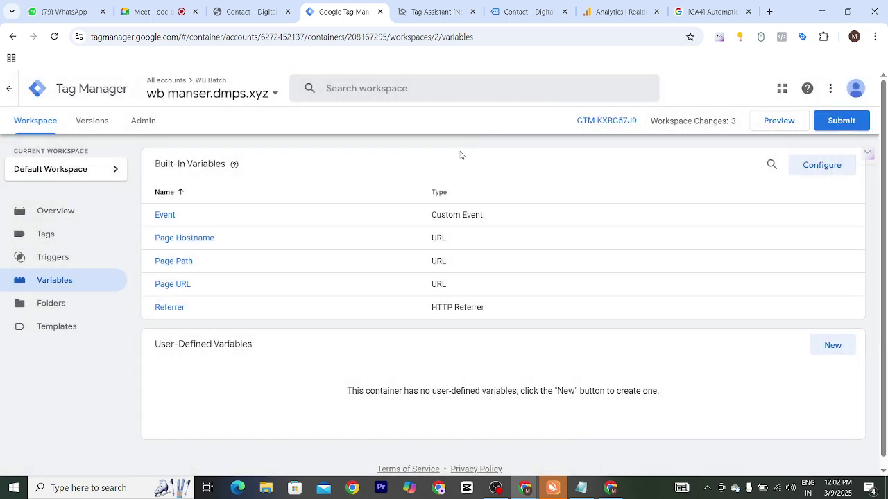
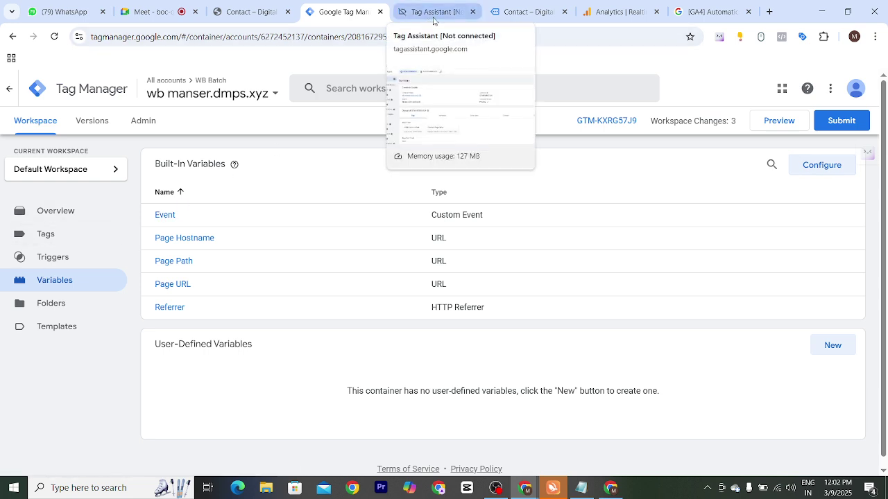
- Switch to the website being debugged, open the About Demo page under Services, and look through its content
{"action": "left_click", "coordinate": [506, 15]}
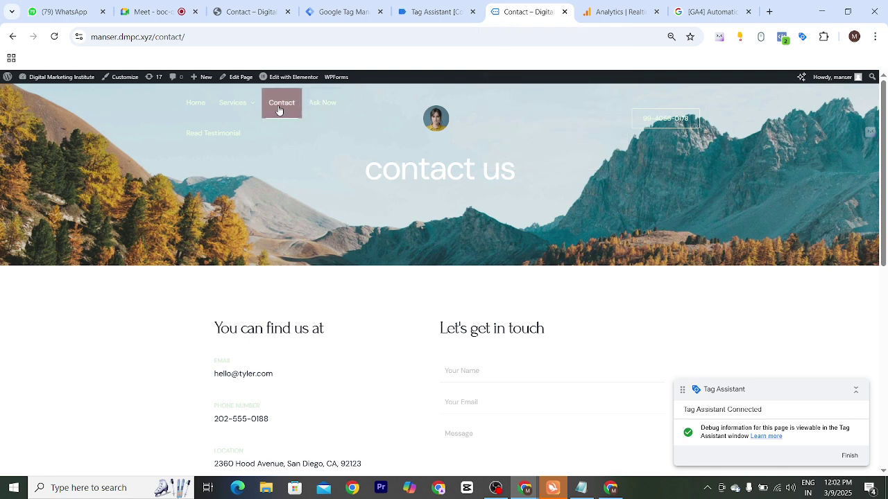
{"action": "mouse_move", "coordinate": [252, 105]}
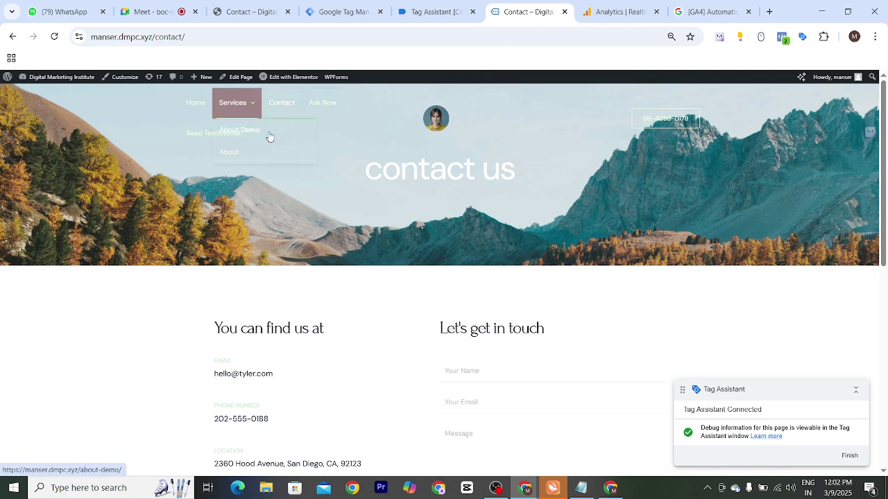
{"action": "left_click", "coordinate": [252, 136]}
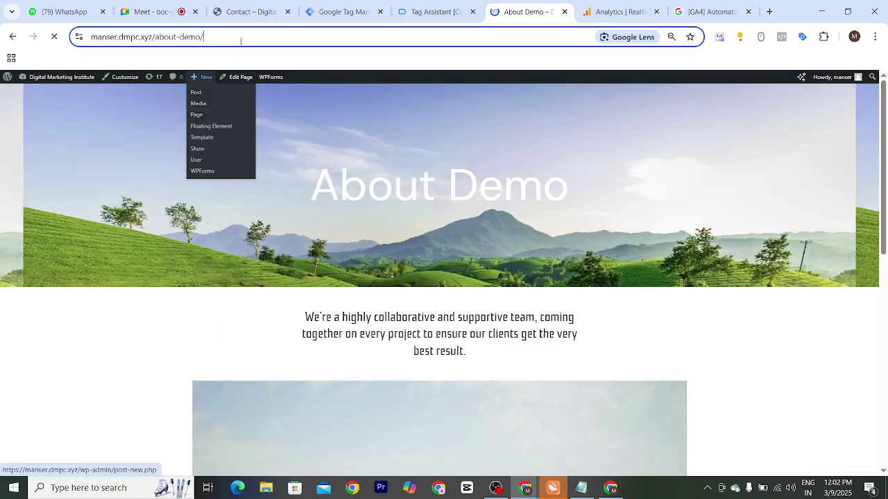
{"action": "left_click", "coordinate": [238, 36]}
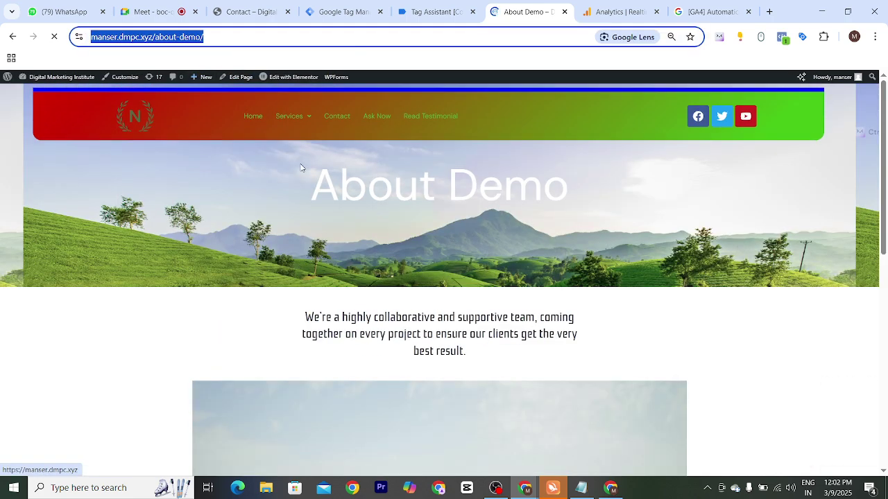
{"action": "scroll", "coordinate": [503, 276], "scroll_direction": "down", "scroll_amount": 3}
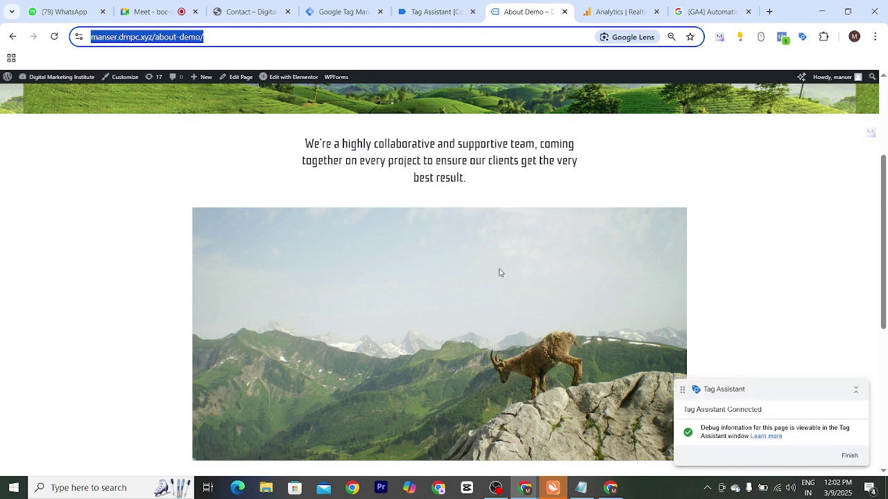
{"action": "scroll", "coordinate": [444, 242], "scroll_direction": "down", "scroll_amount": 3}
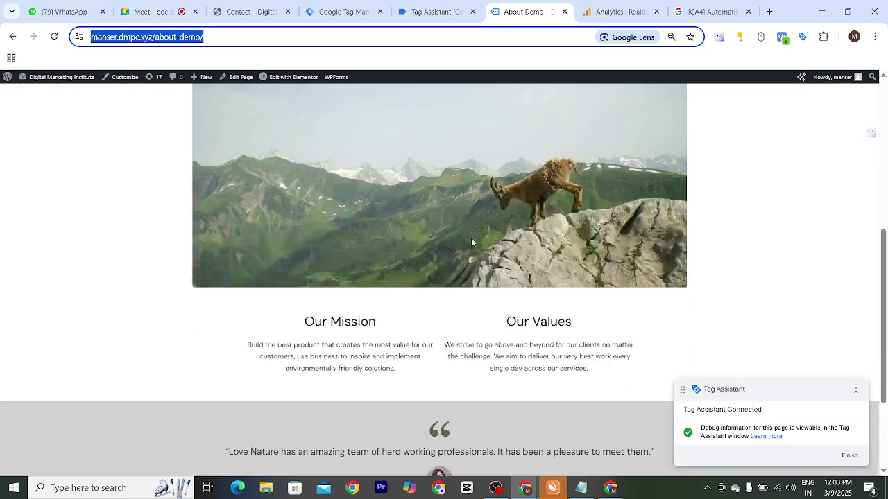
{"action": "scroll", "coordinate": [472, 242], "scroll_direction": "up", "scroll_amount": 6}
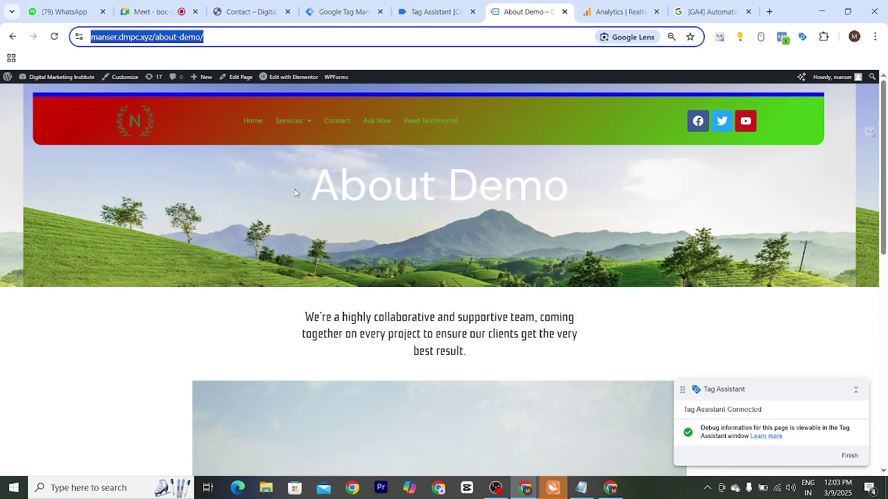
- Inspect the full address of the About Demo page, focusing on its about-demo path
{"action": "left_click", "coordinate": [220, 39]}
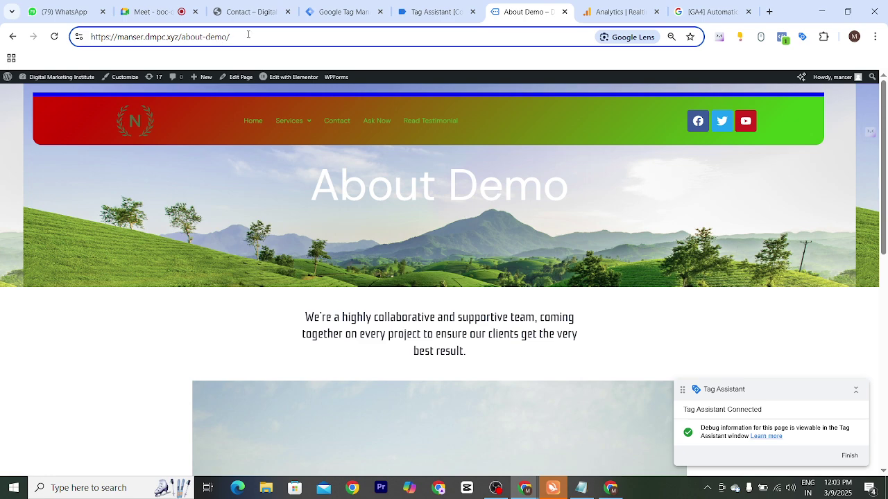
{"action": "triple_click", "coordinate": [248, 35]}
{"action": "double_click", "coordinate": [249, 34]}
{"action": "scroll", "coordinate": [412, 278], "scroll_direction": "down", "scroll_amount": 8}
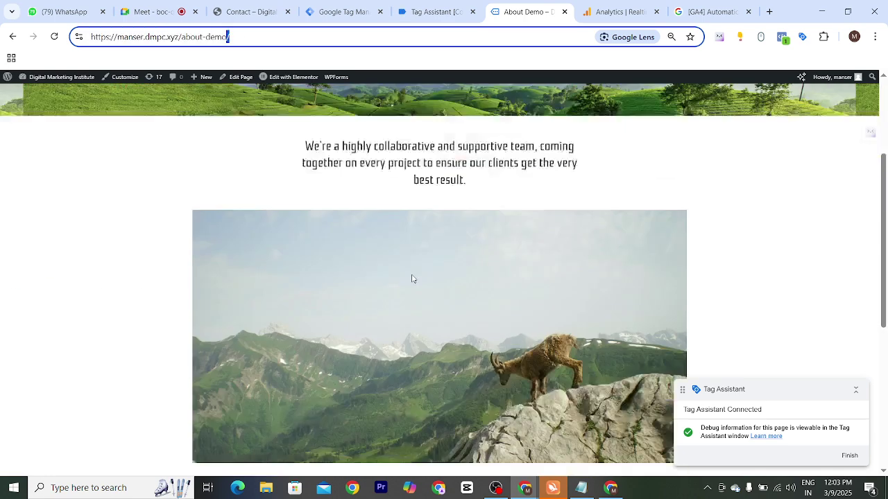
{"action": "scroll", "coordinate": [408, 230], "scroll_direction": "up", "scroll_amount": 4}
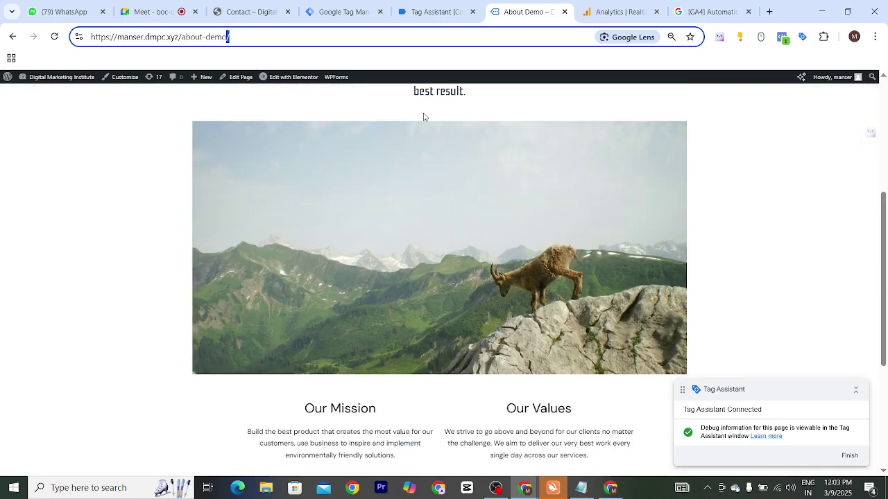
- Return to Google Tag Manager and create a new tag named "Demo page View"
{"action": "left_click", "coordinate": [333, 15]}
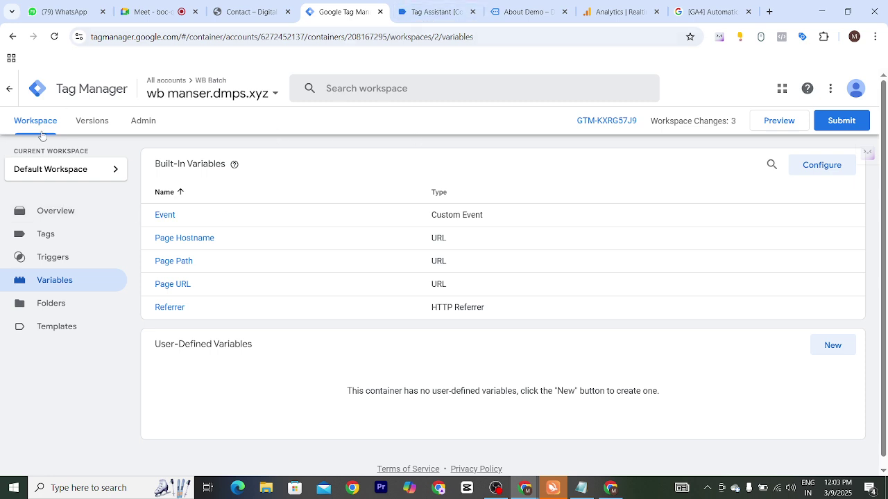
{"action": "left_click", "coordinate": [53, 239]}
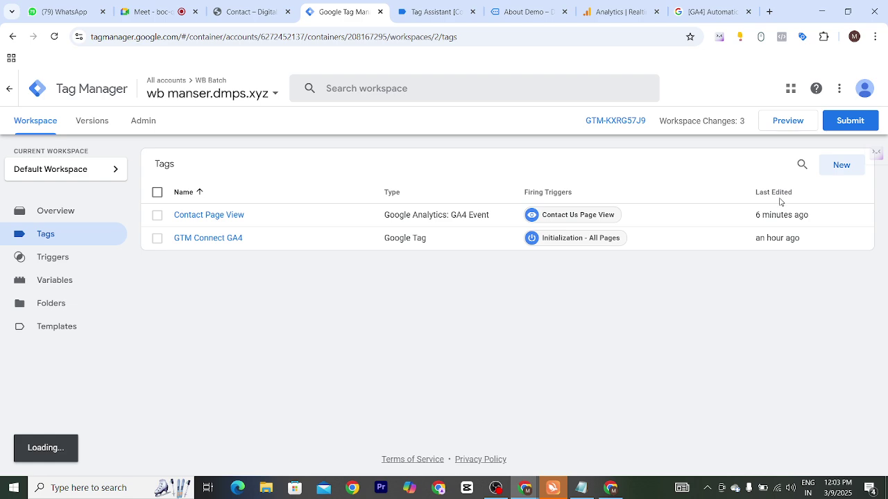
{"action": "left_click", "coordinate": [837, 168]}
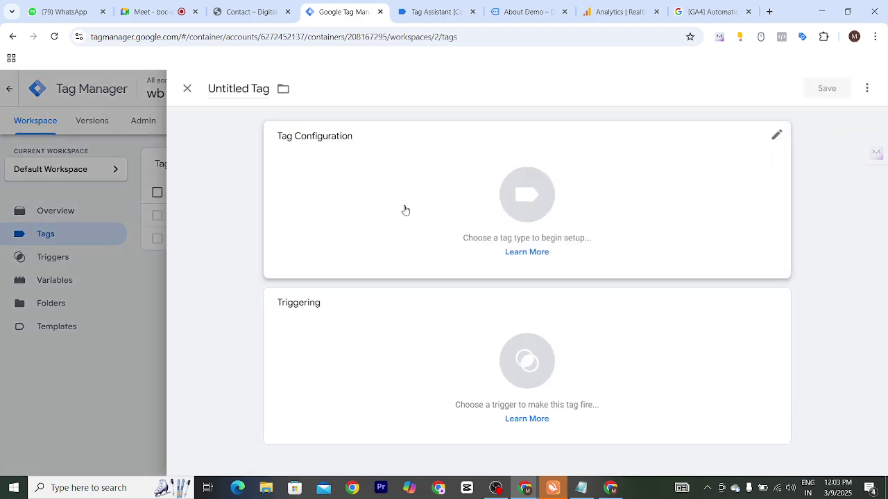
{"action": "double_click", "coordinate": [246, 89]}
{"action": "triple_click", "coordinate": [246, 92]}
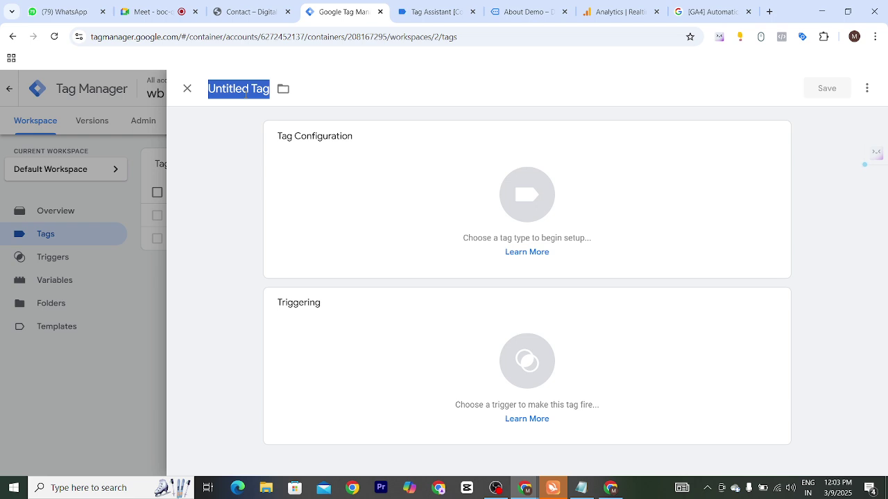
{"action": "type", "text": "De"}
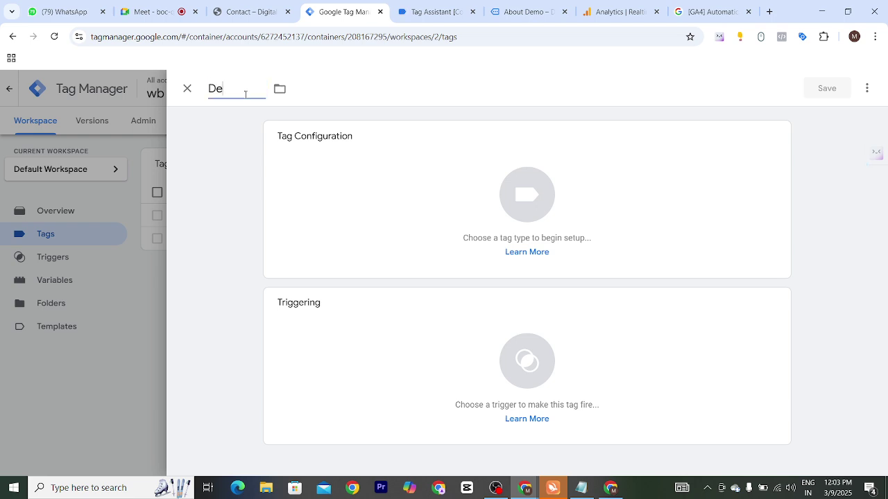
{"action": "type", "text": "mo"}
{"action": "key", "text": "BackSpace"}
{"action": "type", "text": "page View"}
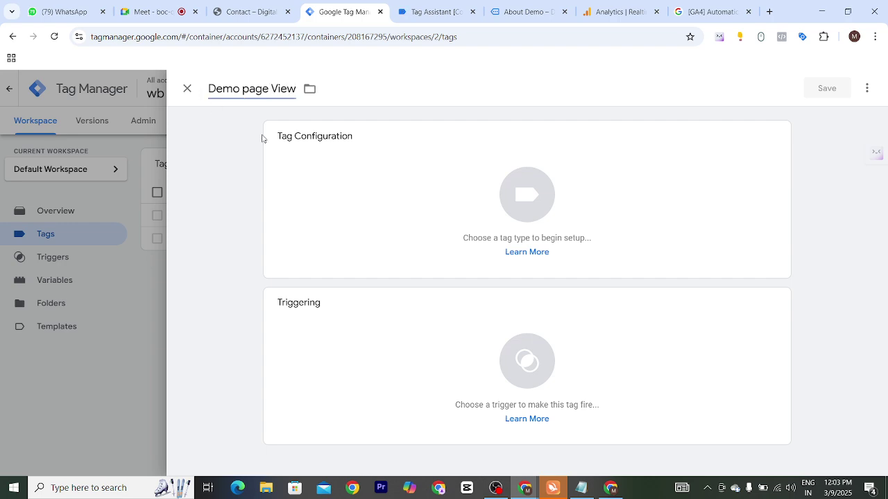
- Set the tag type to Google Analytics: GA4 Event
{"action": "left_click", "coordinate": [493, 193]}
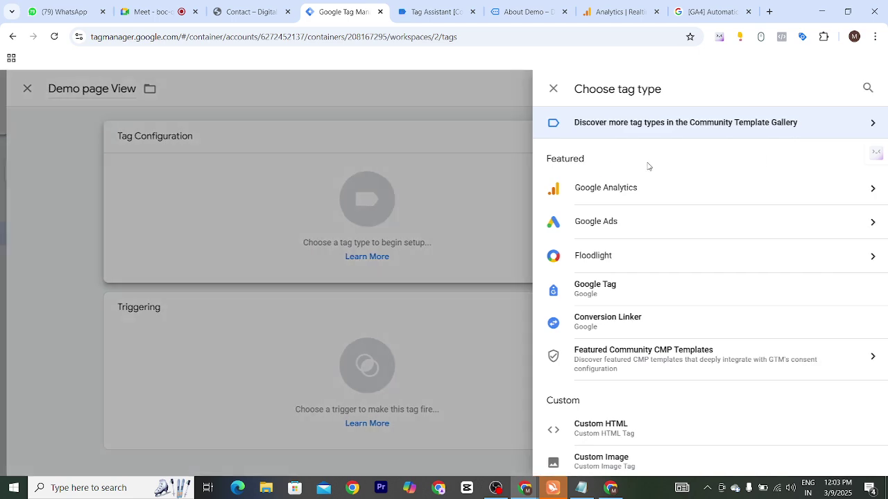
{"action": "left_click", "coordinate": [590, 194]}
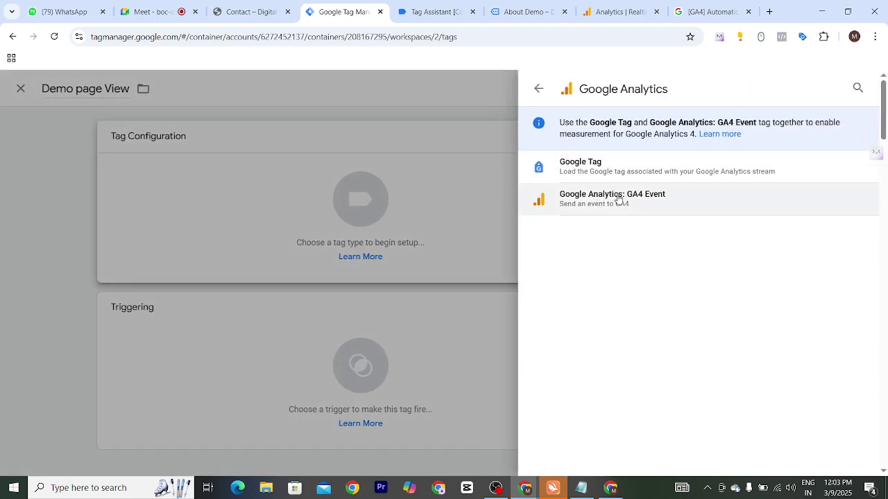
{"action": "left_click", "coordinate": [618, 199]}
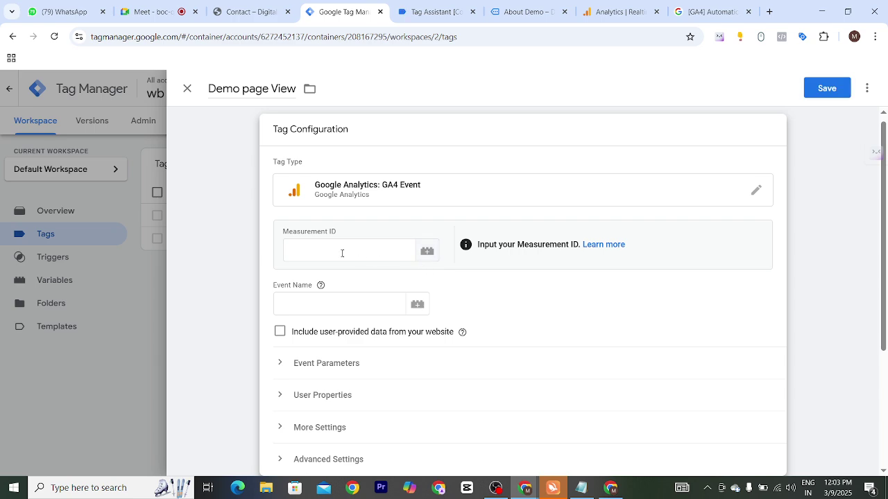
- Start a new user-defined variable for the tag's measurement ID and name it "Measurement Id"
{"action": "left_click", "coordinate": [425, 254]}
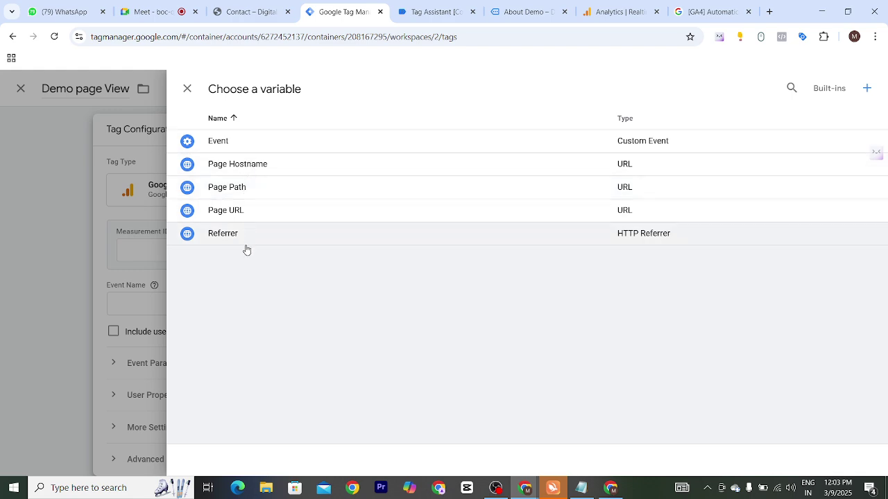
{"action": "left_click", "coordinate": [866, 88]}
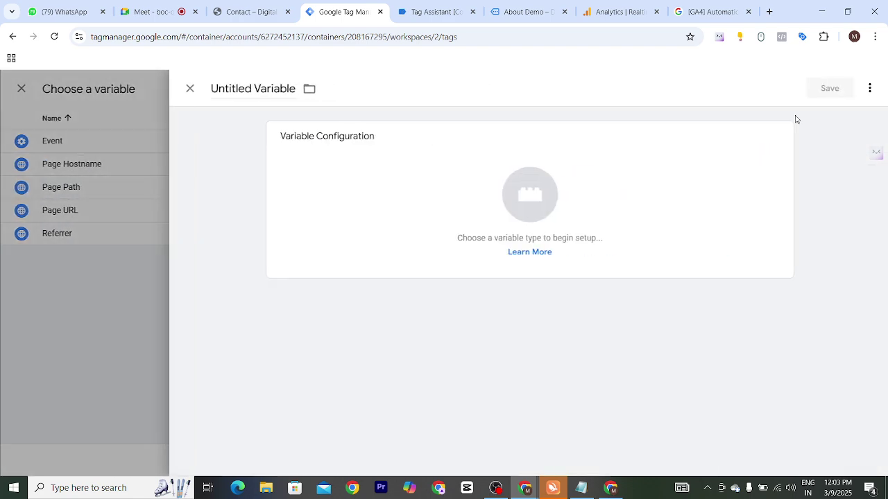
{"action": "left_click", "coordinate": [249, 92]}
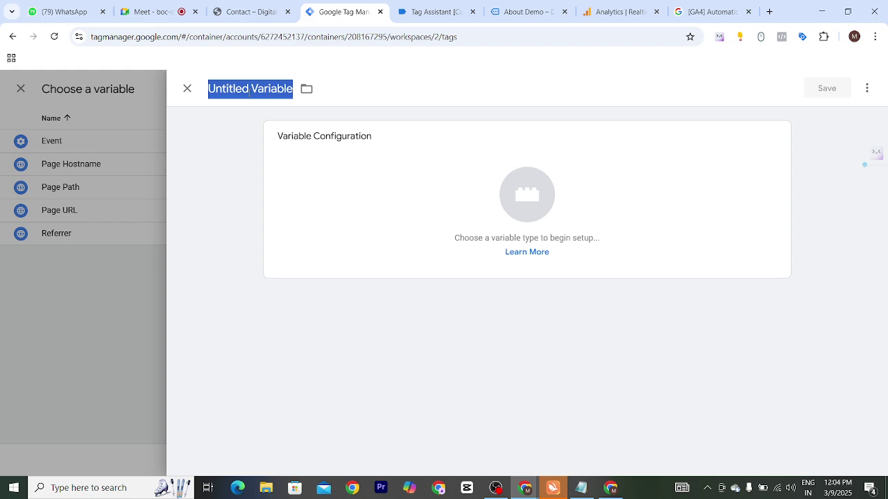
{"action": "type", "text": "Mear"}
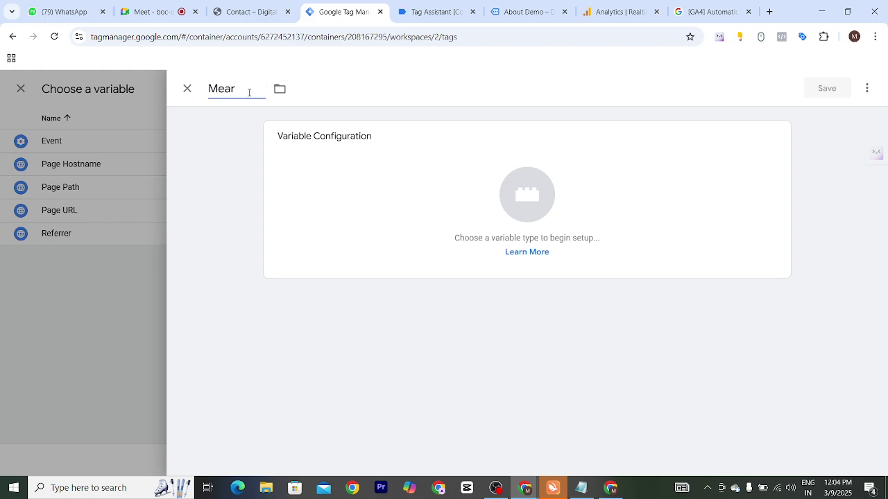
{"action": "type", "text": "urement Id"}
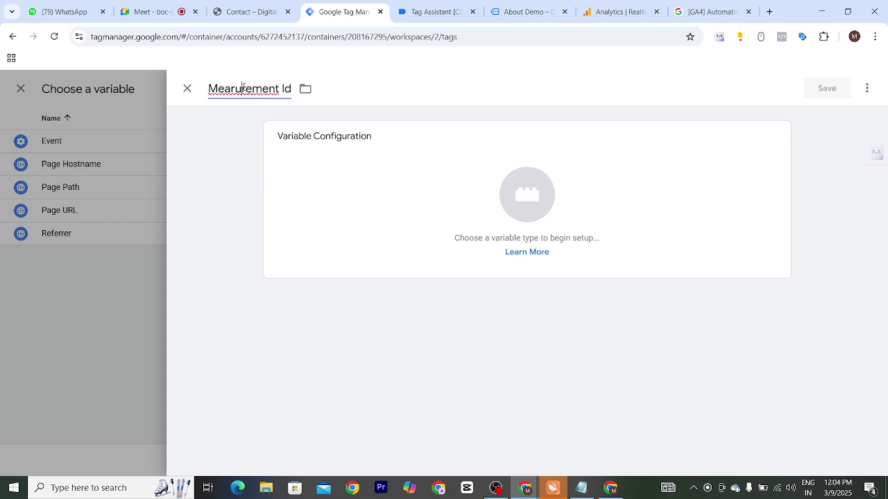
{"action": "right_click", "coordinate": [243, 87]}
{"action": "left_click", "coordinate": [281, 102]}
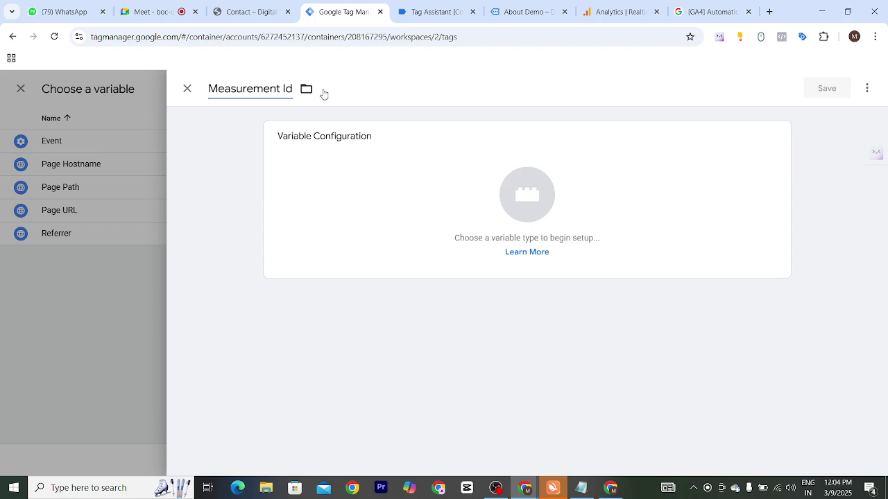
- Configure the Measurement Id variable as a Constant and start editing its value
{"action": "left_click", "coordinate": [421, 203]}
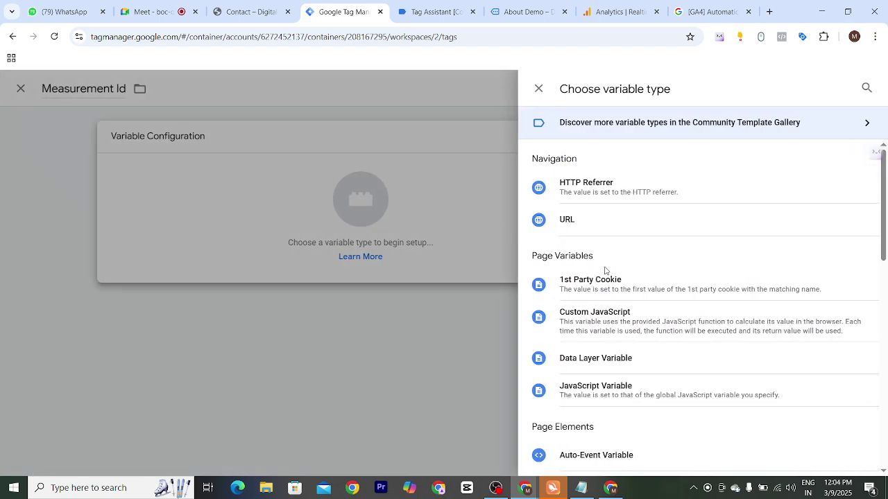
{"action": "scroll", "coordinate": [605, 271], "scroll_direction": "down", "scroll_amount": 4}
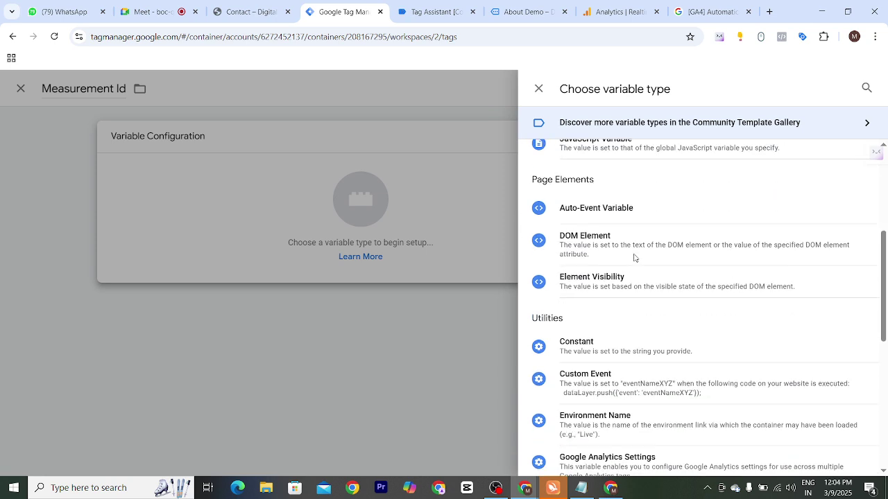
{"action": "scroll", "coordinate": [628, 267], "scroll_direction": "down", "scroll_amount": 1}
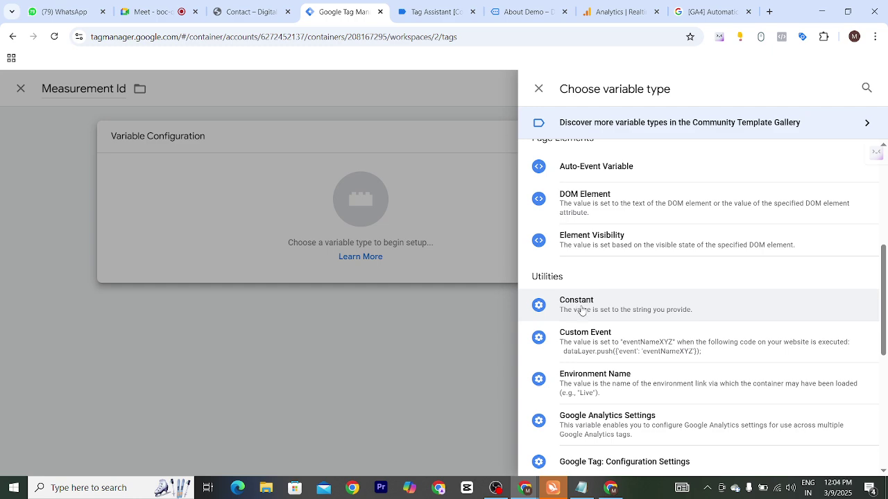
{"action": "left_click", "coordinate": [575, 308]}
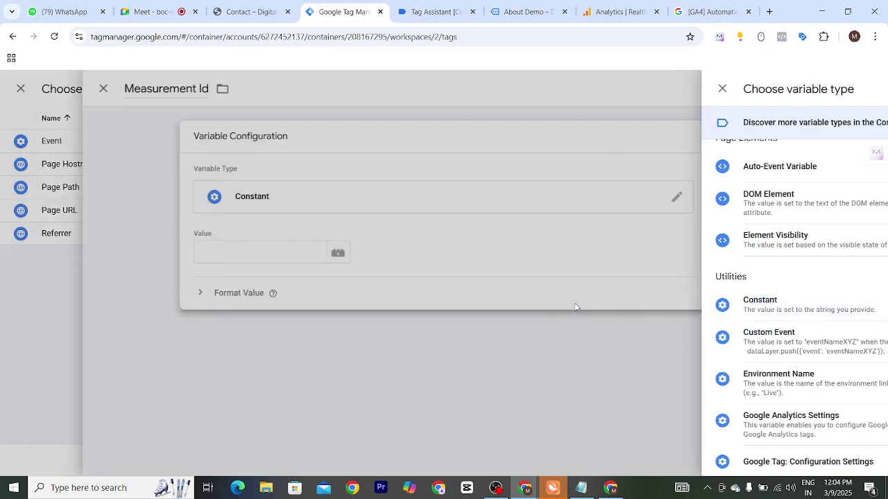
{"action": "left_click", "coordinate": [316, 255]}
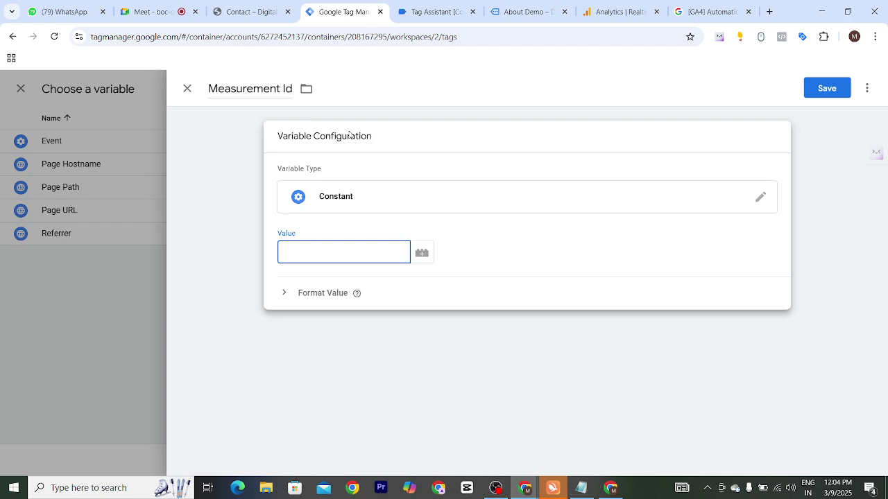
- Switch to Google Analytics and open the WB Batch property's data streams from the admin settings
{"action": "left_click", "coordinate": [617, 11]}
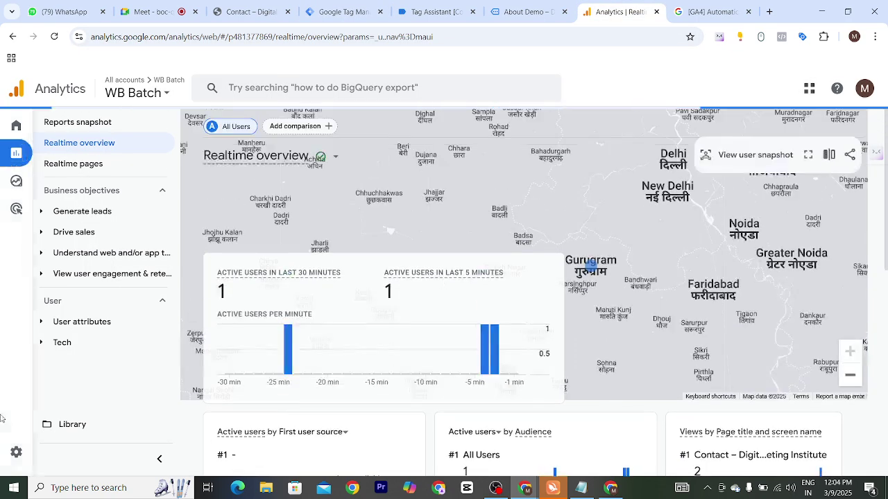
{"action": "left_click", "coordinate": [42, 454]}
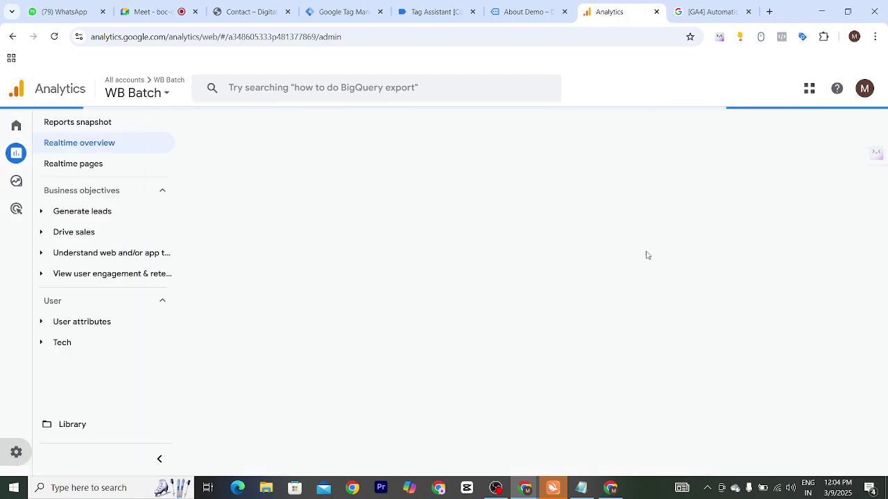
{"action": "scroll", "coordinate": [633, 262], "scroll_direction": "down", "scroll_amount": 4}
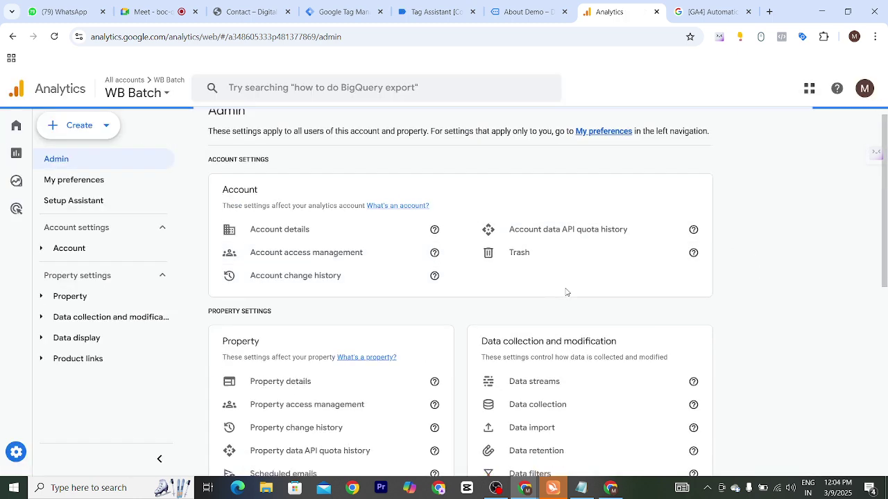
{"action": "scroll", "coordinate": [589, 201], "scroll_direction": "up", "scroll_amount": 2}
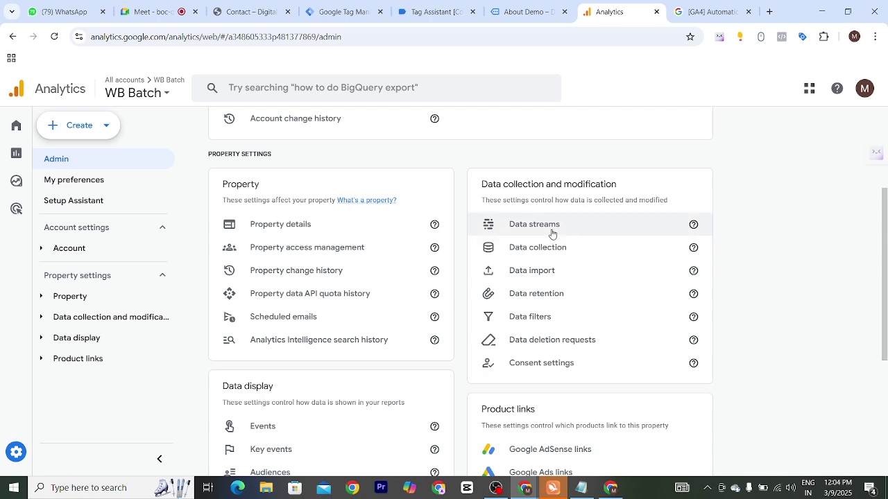
{"action": "left_click", "coordinate": [552, 227]}
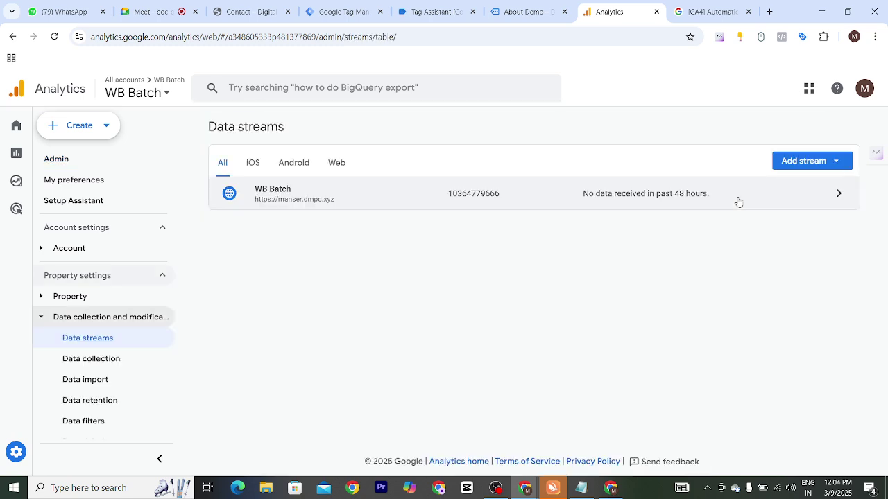
- Copy the WB Batch stream's measurement ID into the constant variable's value in Tag Manager and save the variable
{"action": "left_click", "coordinate": [629, 196]}
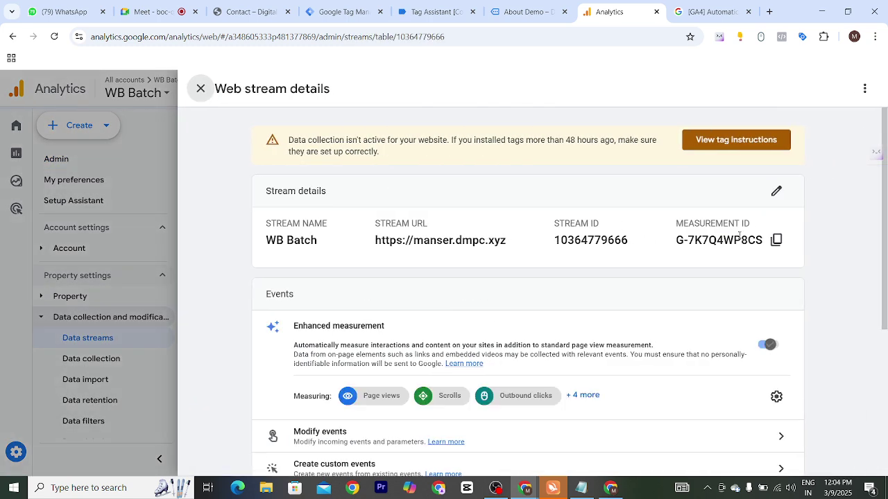
{"action": "left_click", "coordinate": [776, 240]}
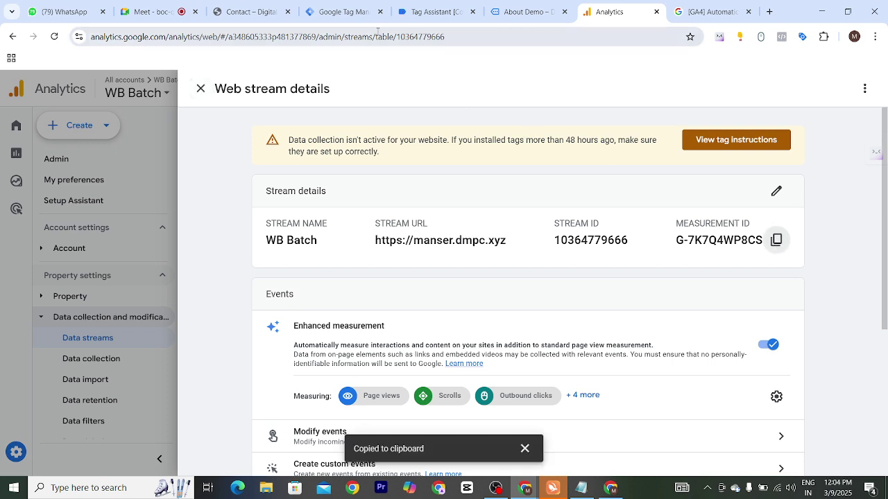
{"action": "left_click", "coordinate": [343, 12]}
{"action": "key", "text": "ctrl+v"}
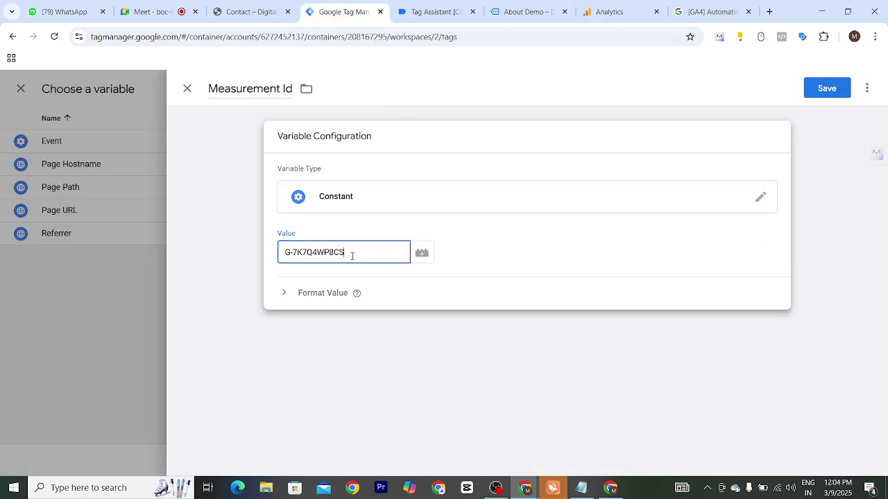
{"action": "left_click", "coordinate": [813, 90]}
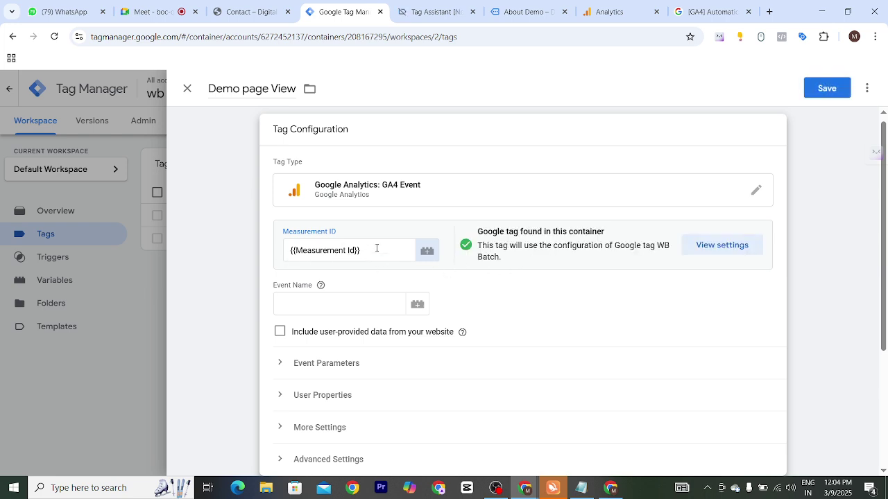
- Close the Demo page View tag and discard its unsaved changes
{"action": "left_click_drag", "start_coordinate": [376, 248], "coordinate": [208, 112]}
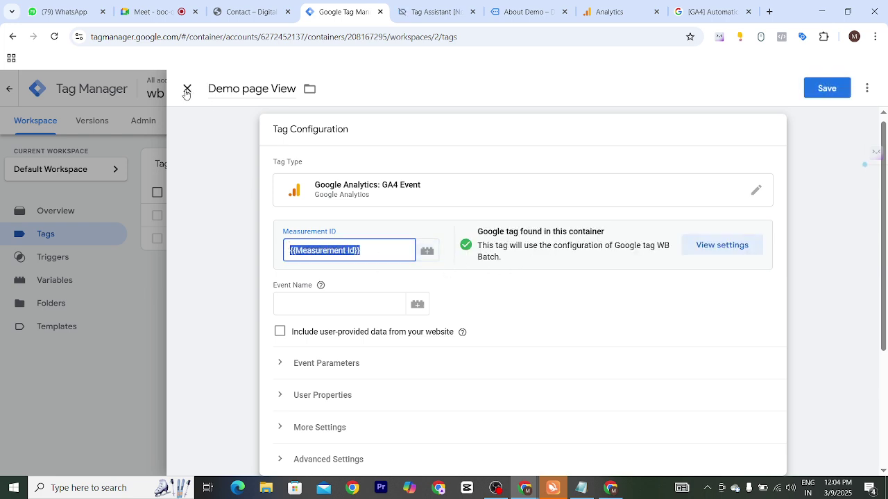
{"action": "left_click", "coordinate": [187, 88]}
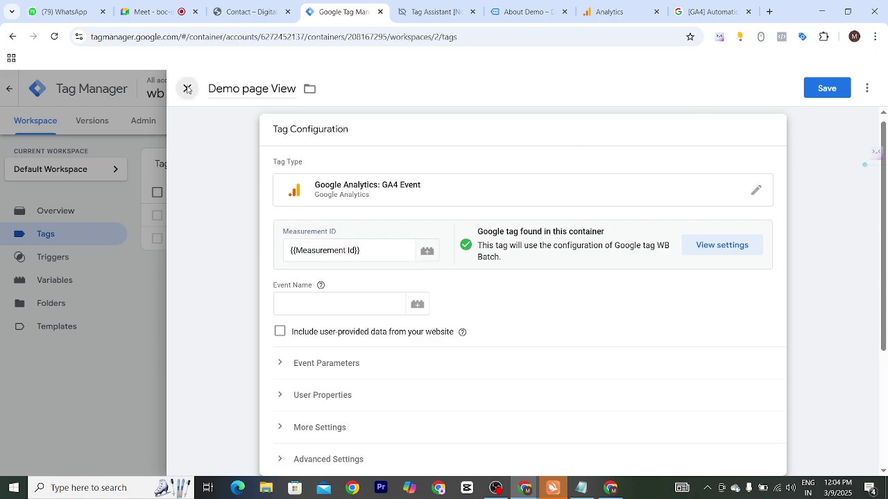
{"action": "left_click", "coordinate": [535, 225]}
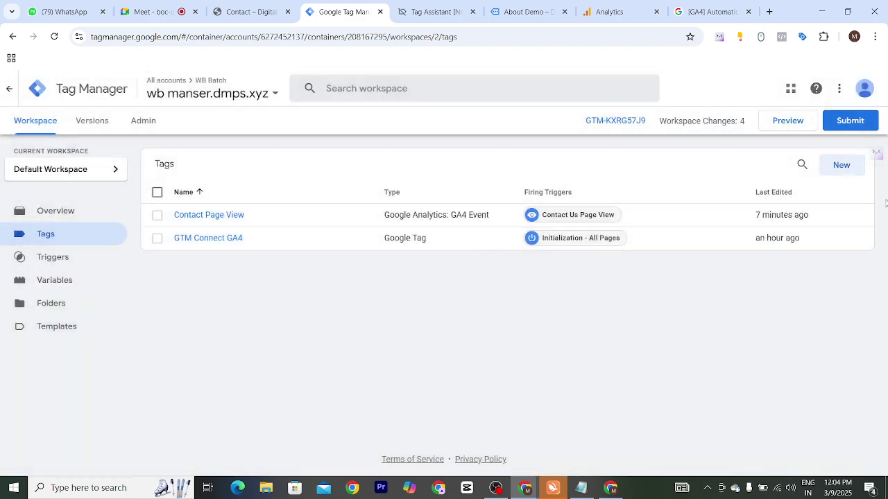
- Create a new tag and name it "demo page view"
{"action": "left_click", "coordinate": [846, 172]}
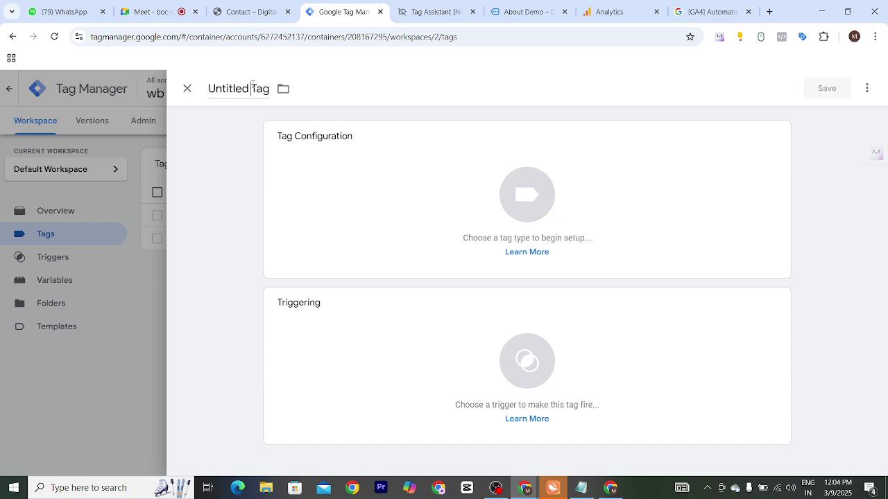
{"action": "left_click", "coordinate": [253, 88]}
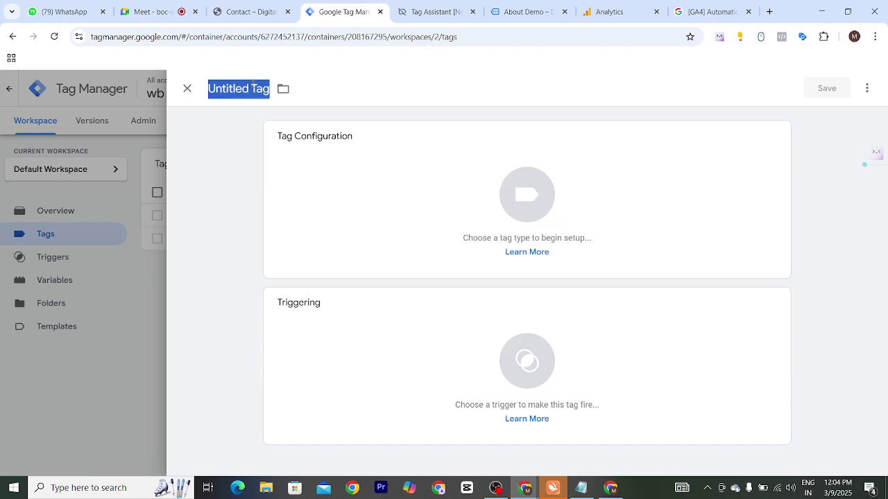
{"action": "type", "text": "demo pa"}
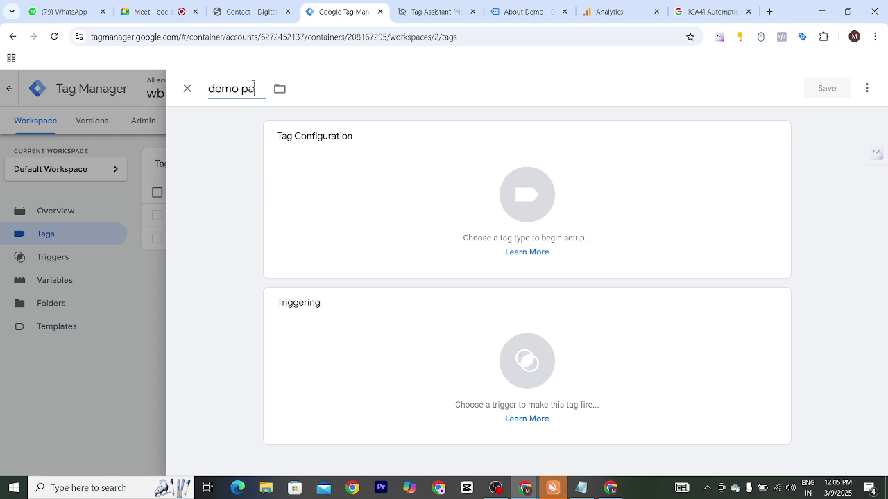
{"action": "type", "text": "e view]\\"}
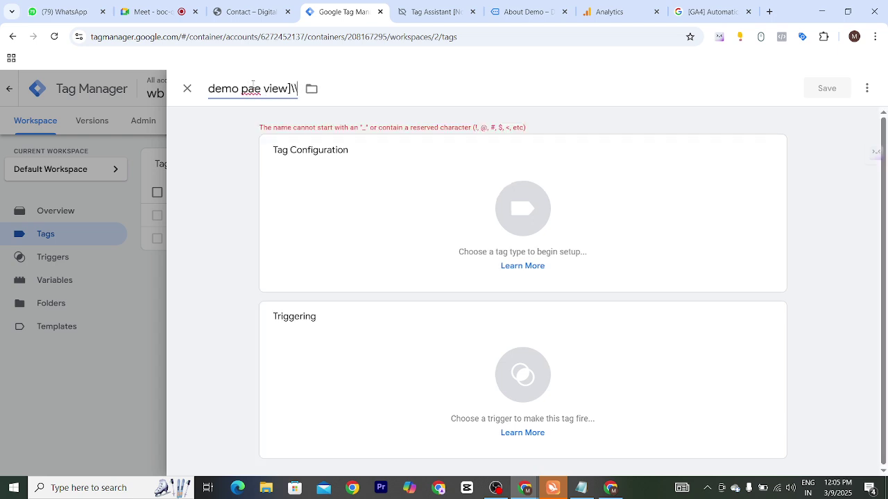
{"action": "key", "text": "BackSpace"}
{"action": "key", "text": "BackSpace"}
{"action": "key", "text": "BackSpace"}
{"action": "key", "text": "BackSpace"}
{"action": "key", "text": "BackSpace"}
{"action": "key", "text": "BackSpace"}
{"action": "key", "text": "BackSpace"}
{"action": "key", "text": "BackSpace"}
{"action": "type", "text": "ge"}
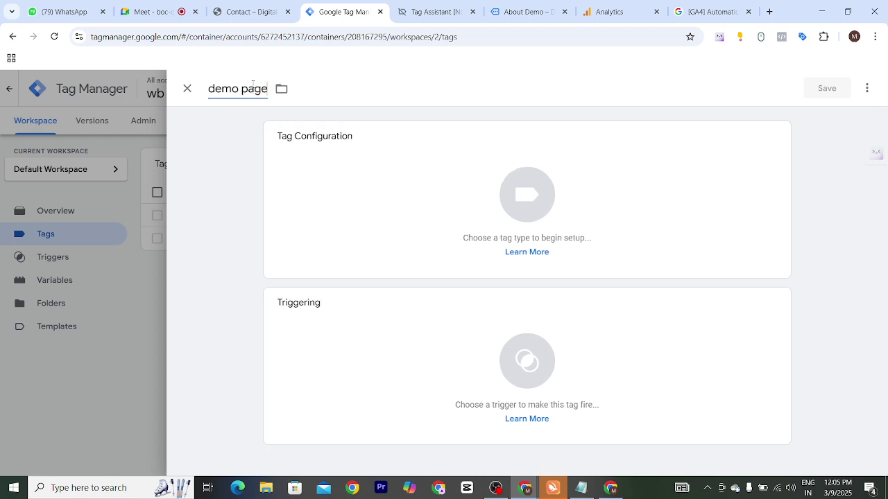
{"action": "type", "text": " view"}
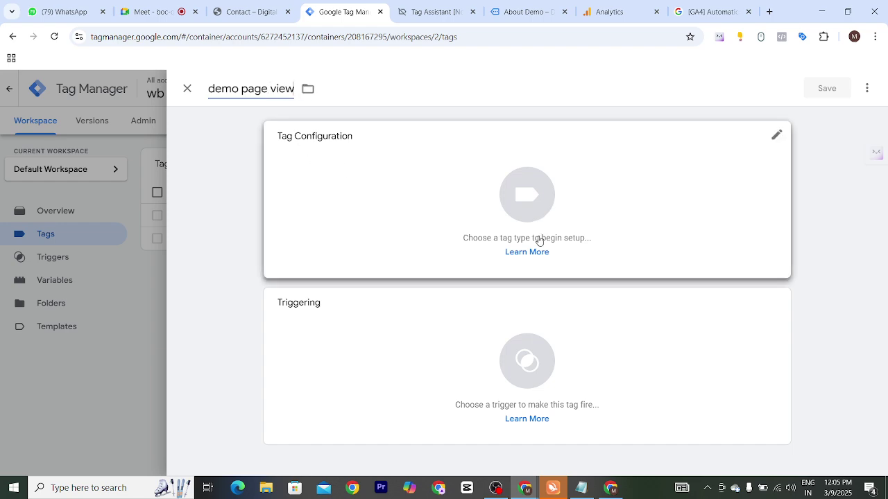
- Set the tag type to Google Analytics: GA4 Event and use the Measurement Id variable as its measurement ID
{"action": "left_click", "coordinate": [539, 190]}
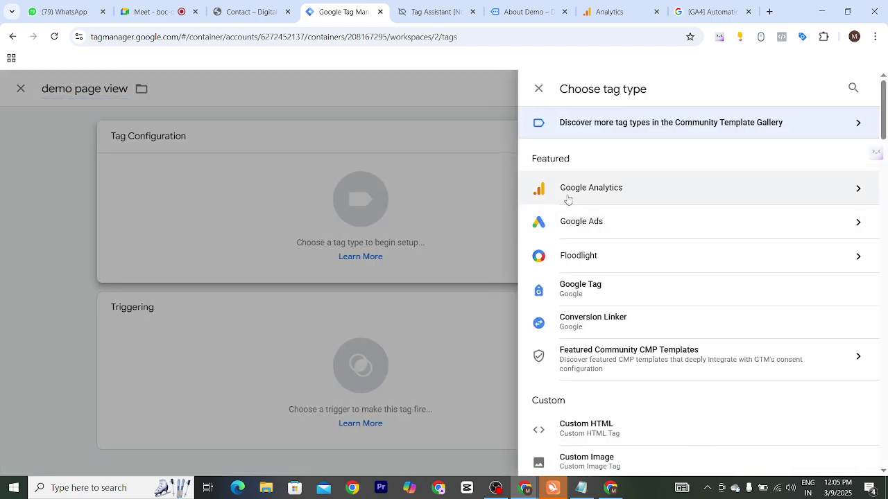
{"action": "left_click", "coordinate": [566, 197]}
{"action": "left_click", "coordinate": [581, 203]}
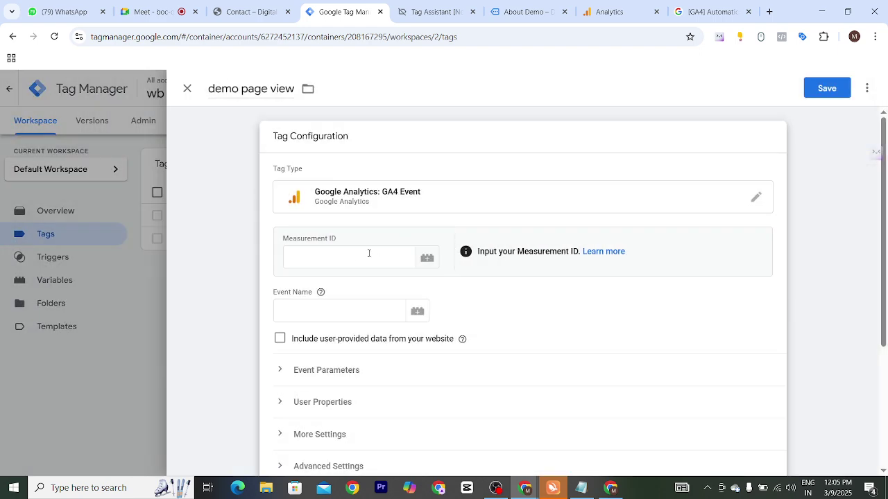
{"action": "scroll", "coordinate": [351, 258], "scroll_direction": "down", "scroll_amount": 1}
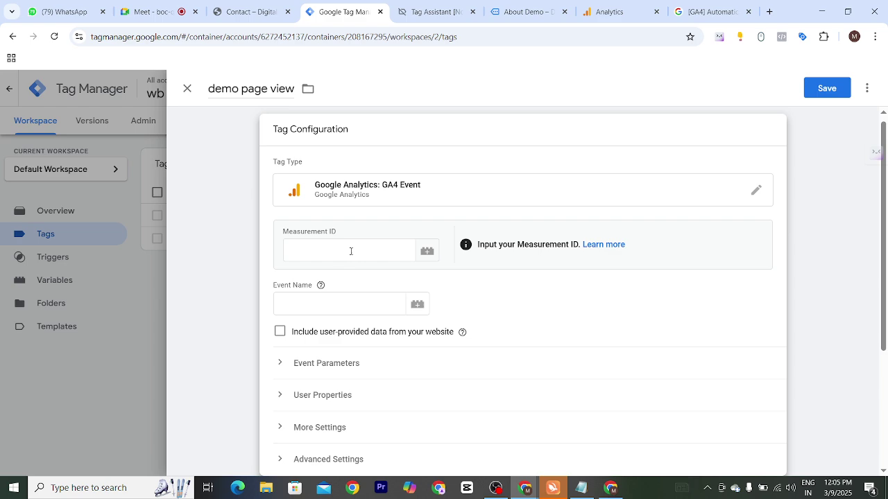
{"action": "left_click", "coordinate": [428, 253]}
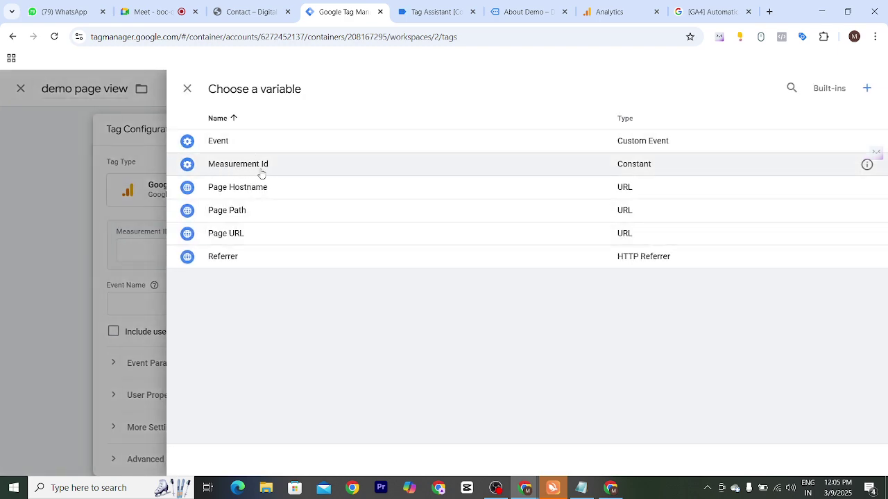
{"action": "left_click", "coordinate": [240, 165]}
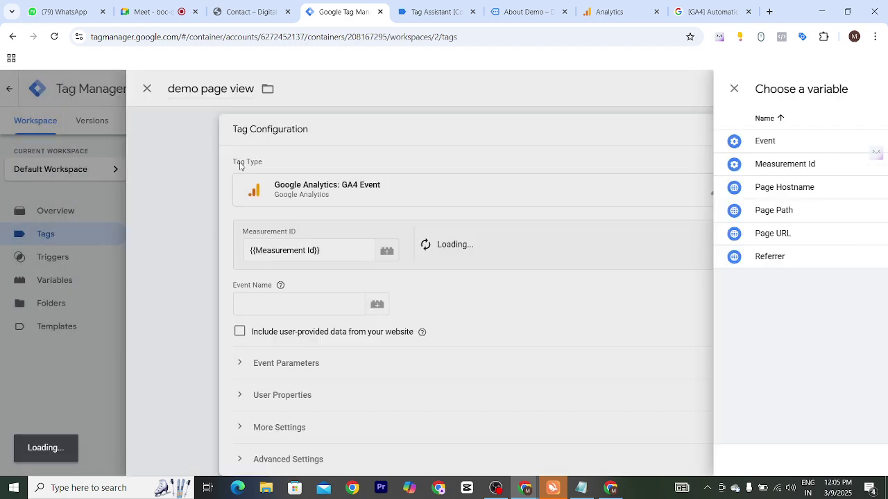
- Start a new trigger for the tag and name it "demo page view"
{"action": "scroll", "coordinate": [495, 286], "scroll_direction": "down", "scroll_amount": 2}
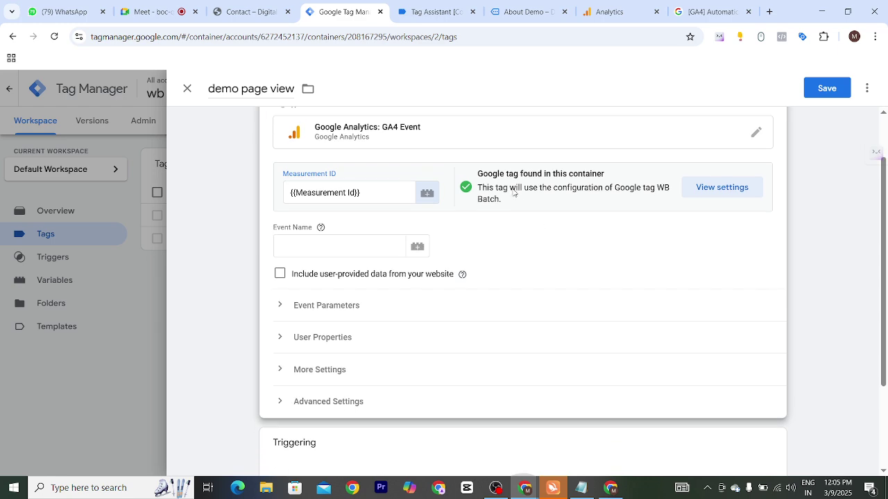
{"action": "scroll", "coordinate": [392, 326], "scroll_direction": "down", "scroll_amount": 2}
{"action": "left_click", "coordinate": [435, 374]}
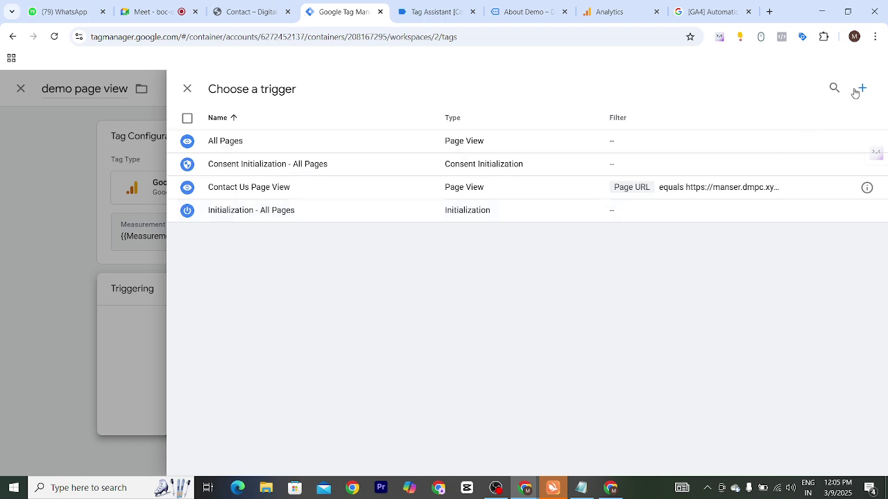
{"action": "left_click", "coordinate": [861, 89]}
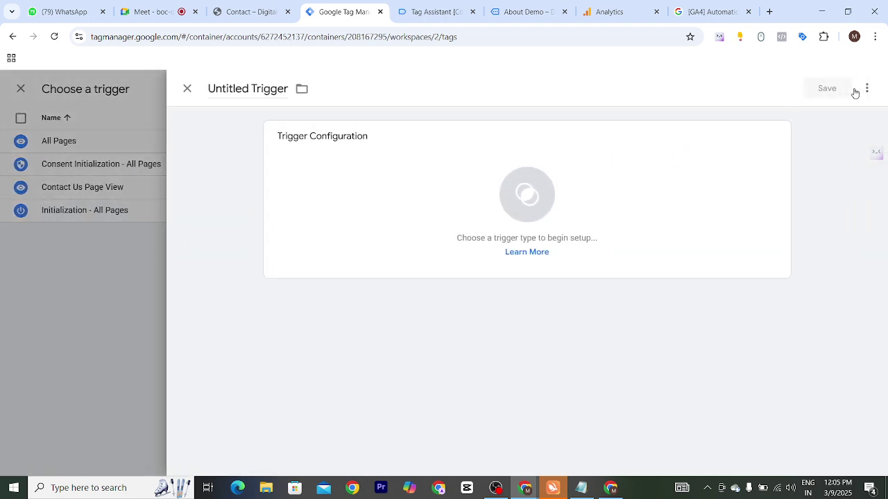
{"action": "left_click", "coordinate": [244, 89]}
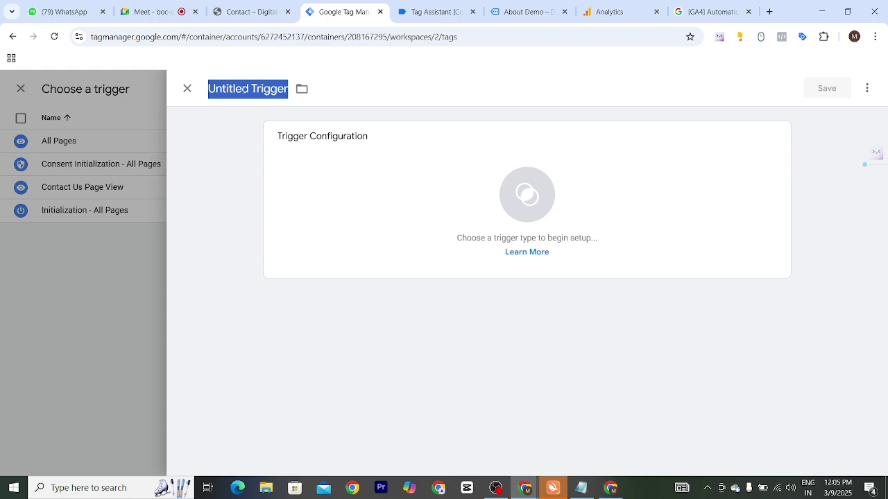
{"action": "type", "text": "demo page view"}
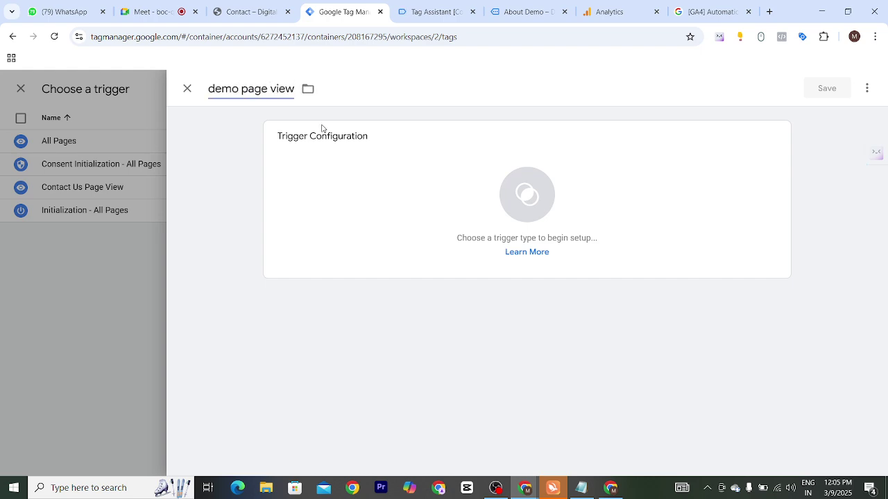
- Set the trigger type to Page View, firing on Some Page Views
{"action": "left_click", "coordinate": [507, 192]}
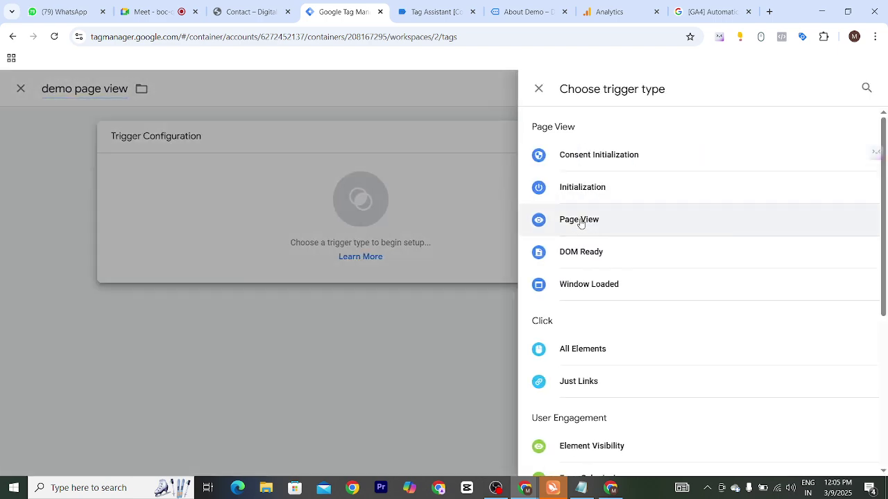
{"action": "left_click", "coordinate": [579, 220]}
{"action": "left_click", "coordinate": [370, 251]}
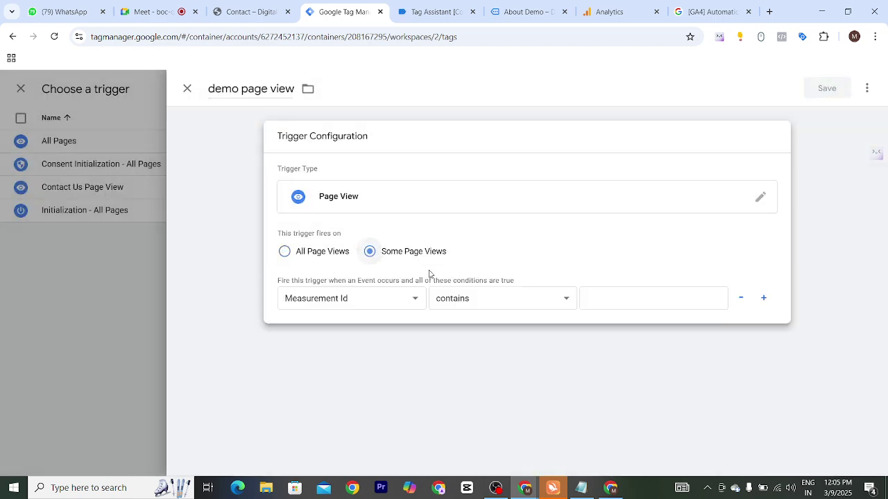
- Set the trigger condition to Page URL equals and start editing its comparison value
{"action": "left_click", "coordinate": [383, 306]}
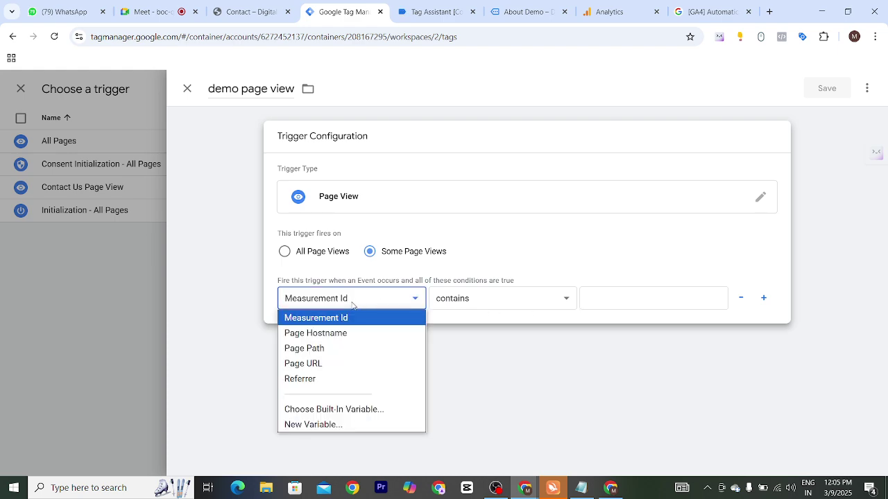
{"action": "left_click", "coordinate": [317, 364]}
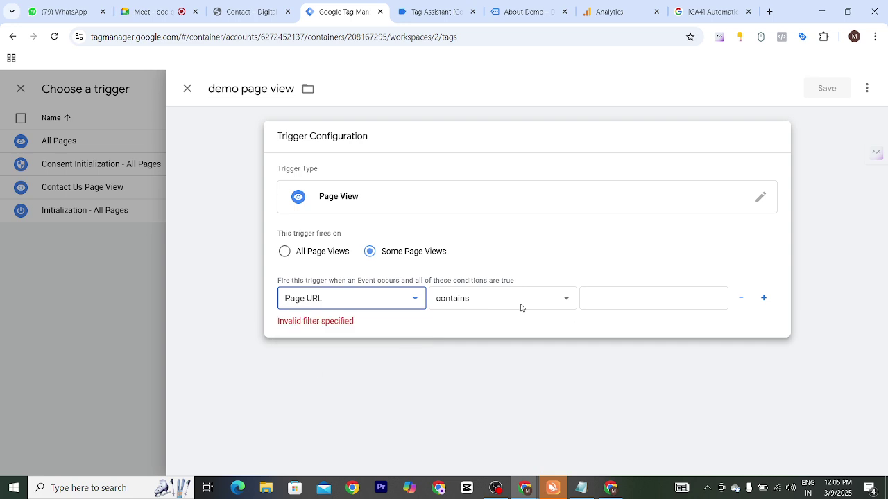
{"action": "left_click", "coordinate": [563, 304]}
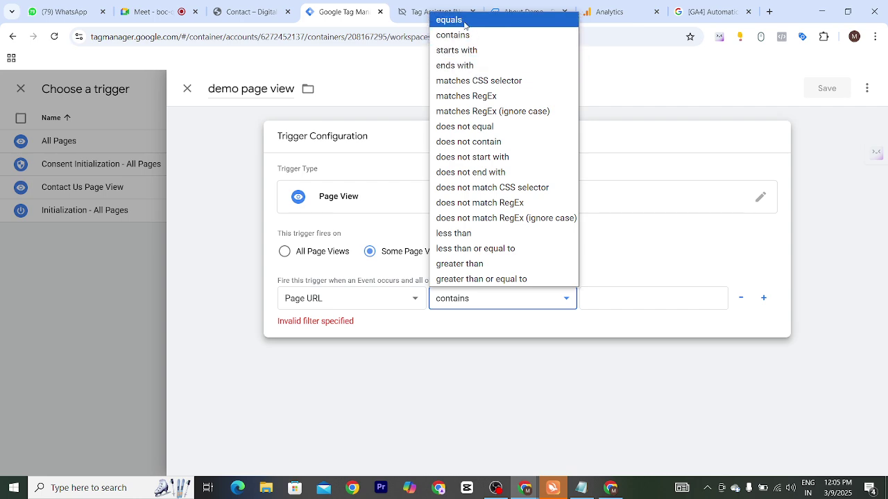
{"action": "left_click", "coordinate": [466, 35]}
{"action": "left_click", "coordinate": [542, 305]}
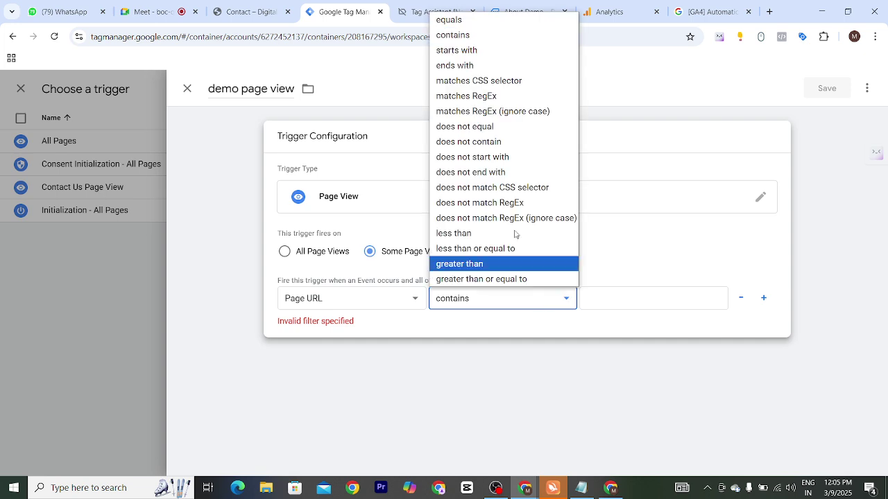
{"action": "left_click", "coordinate": [472, 19]}
{"action": "left_click", "coordinate": [600, 299]}
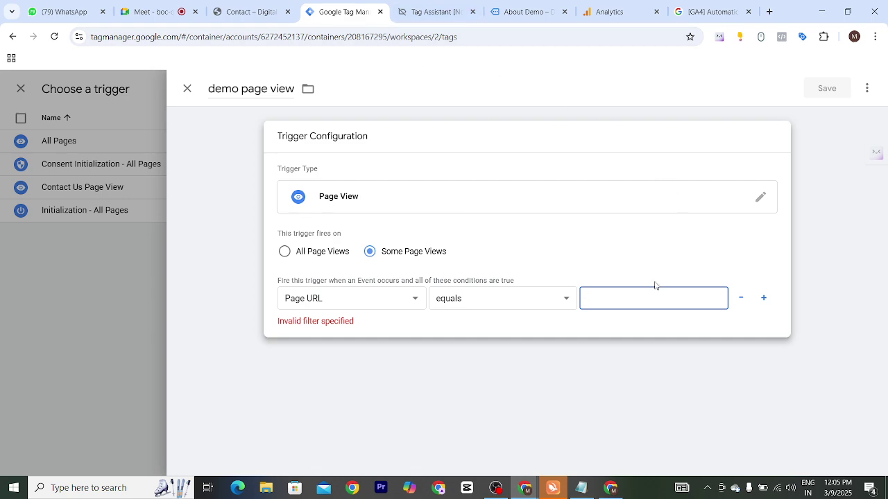
{"action": "left_click", "coordinate": [262, 13]}
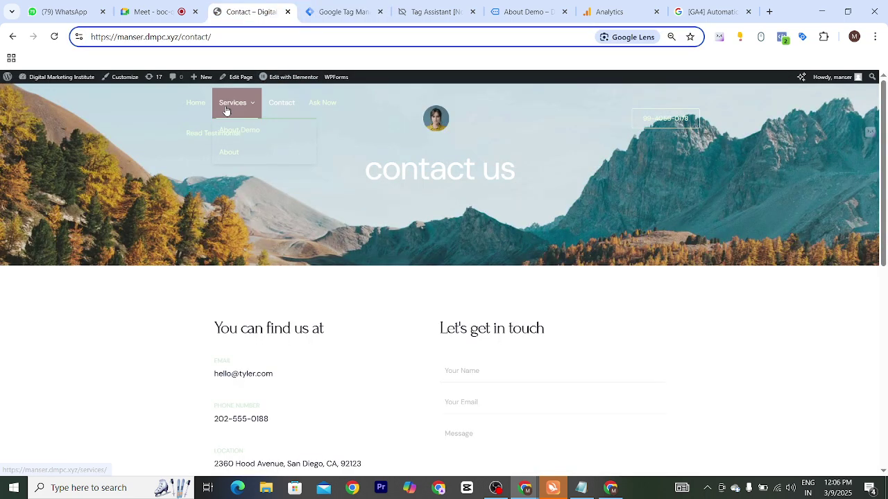
{"action": "left_click", "coordinate": [244, 131]}
{"action": "left_click", "coordinate": [234, 39]}
{"action": "key", "text": "ctrl+c"}
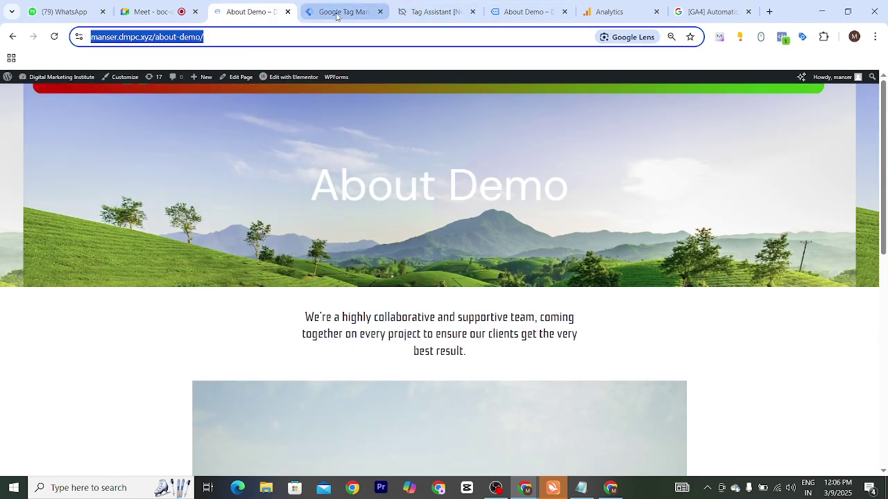
{"action": "left_click", "coordinate": [340, 11]}
{"action": "key", "text": "ctrl+v"}
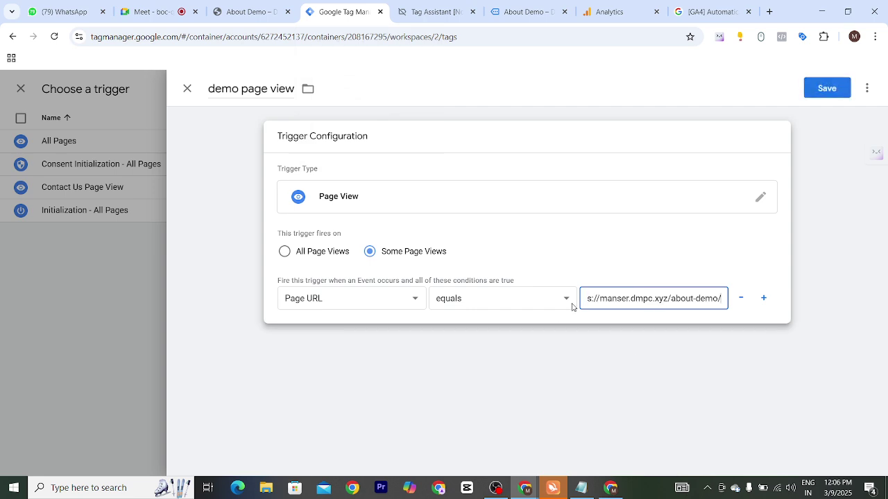
- Save the demo page view trigger and try to save the tag
{"action": "left_click", "coordinate": [818, 93]}
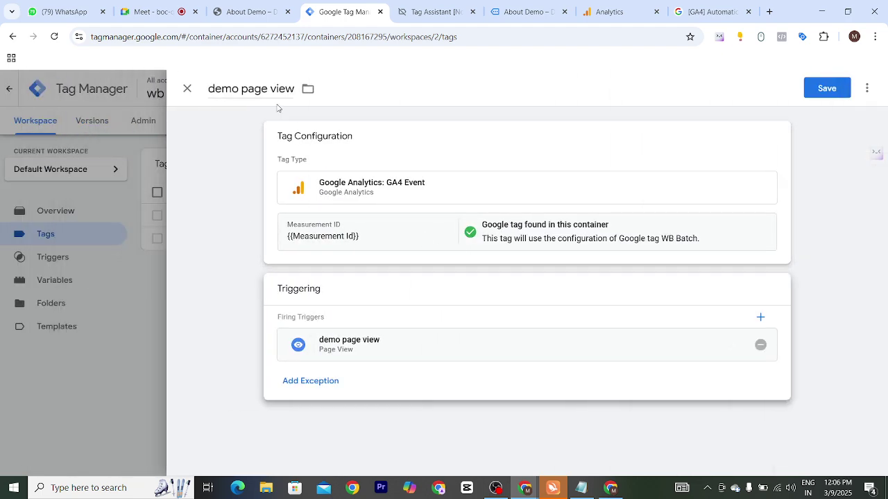
{"action": "left_click", "coordinate": [823, 88]}
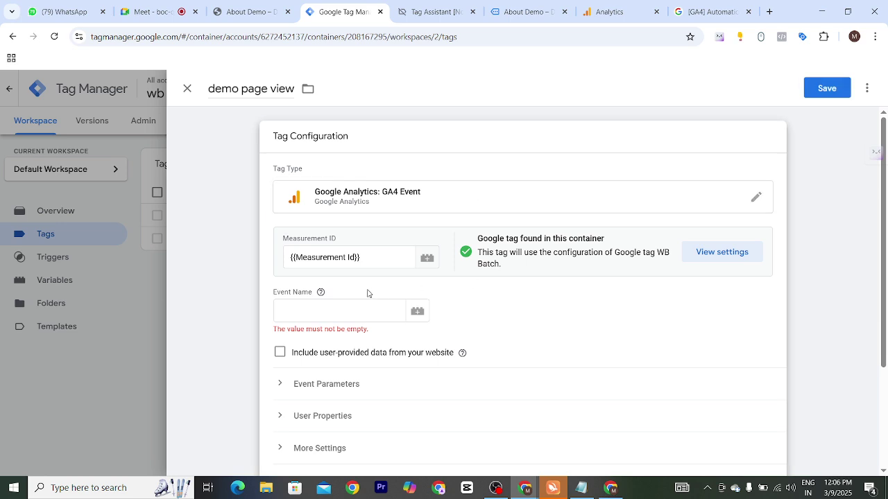
- Set the demo page view tag's event name to page_view and save the tag
{"action": "left_click", "coordinate": [352, 306]}
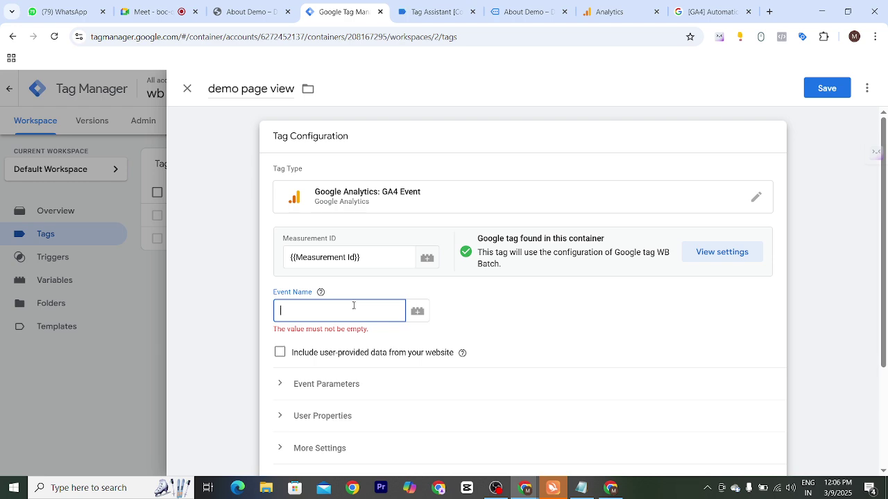
{"action": "type", "text": "page_view"}
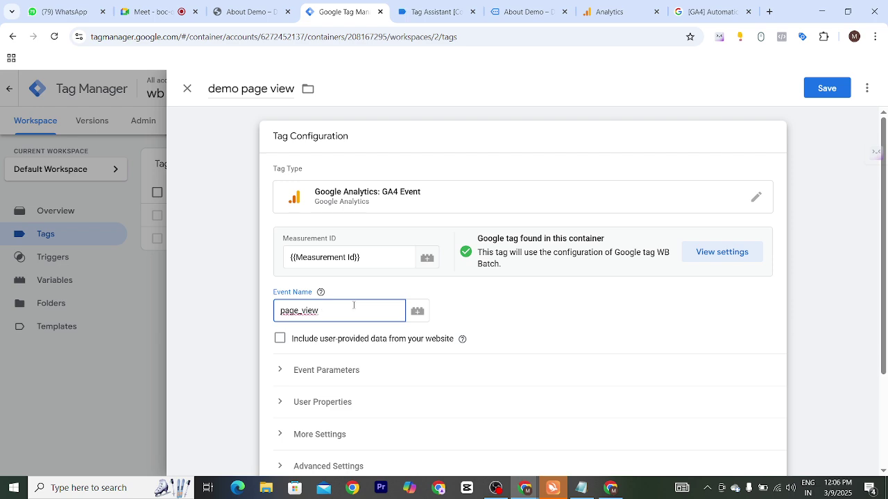
{"action": "left_click", "coordinate": [544, 318]}
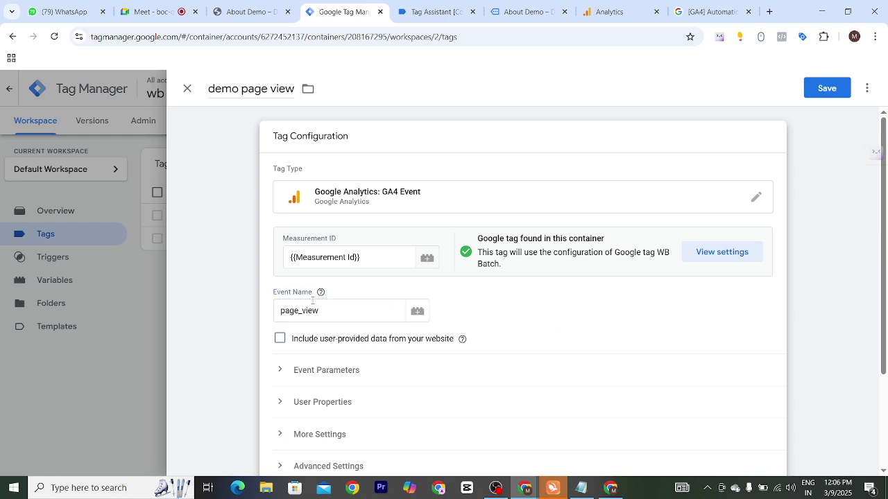
{"action": "mouse_move", "coordinate": [320, 292]}
{"action": "left_click", "coordinate": [825, 88]}
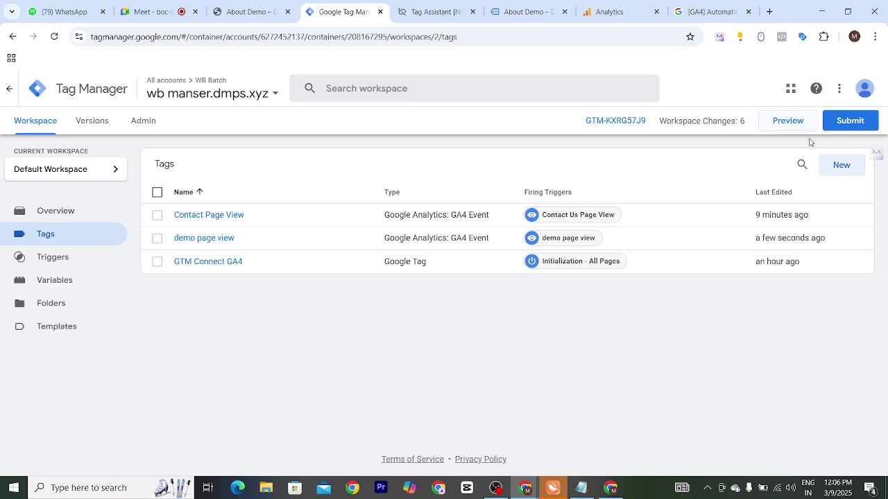
- Submit and publish the workspace changes as a version named "page setup" with the description "contact us page" and "gtm ga connect" on separate lines
{"action": "left_click", "coordinate": [848, 123]}
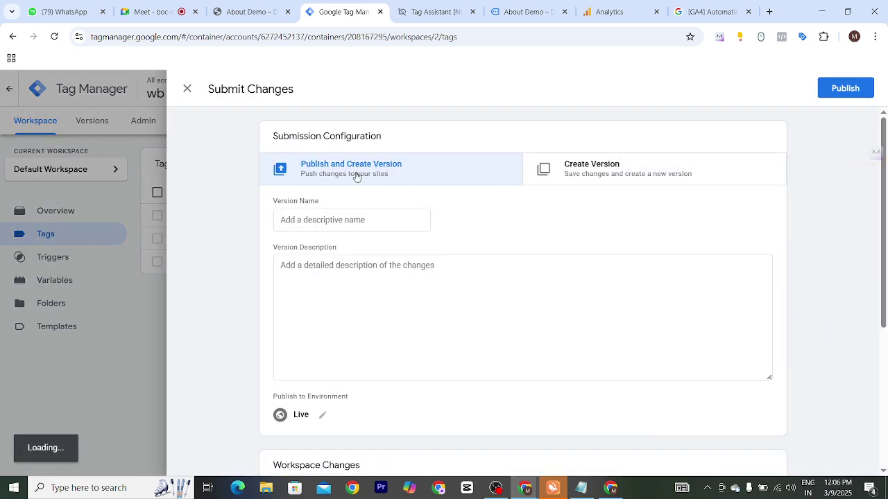
{"action": "left_click", "coordinate": [323, 222]}
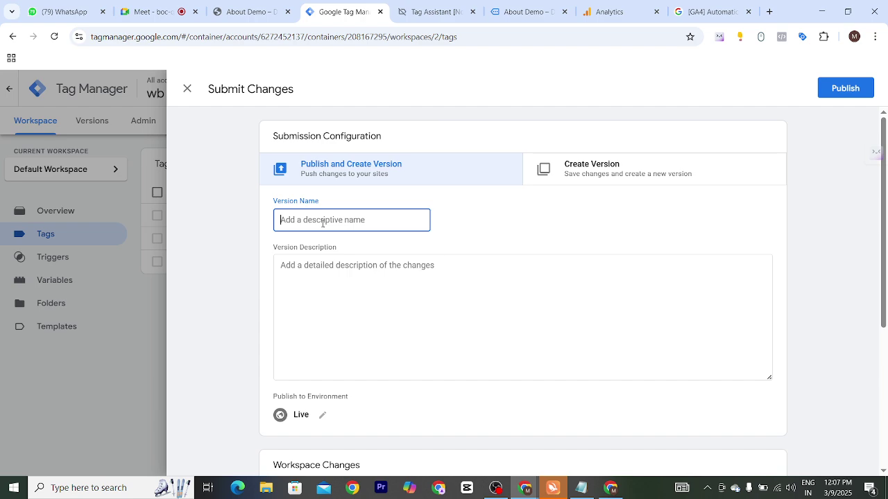
{"action": "type", "text": "page setup"}
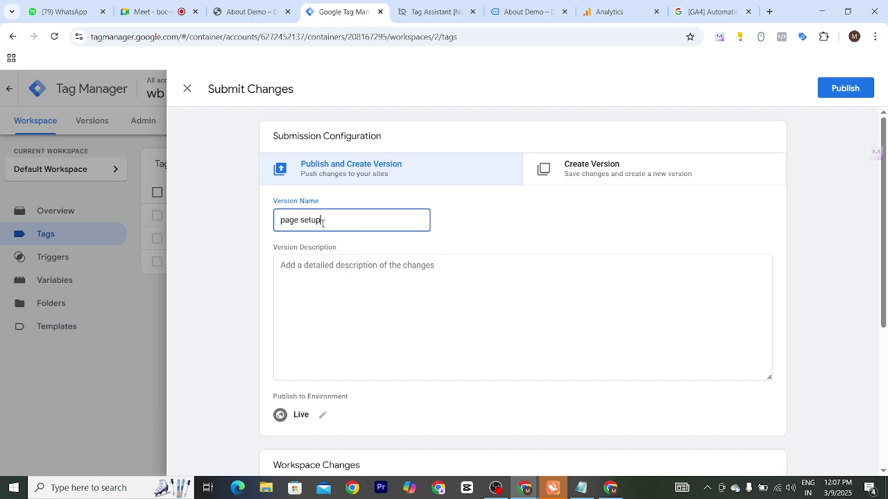
{"action": "left_click", "coordinate": [341, 266]}
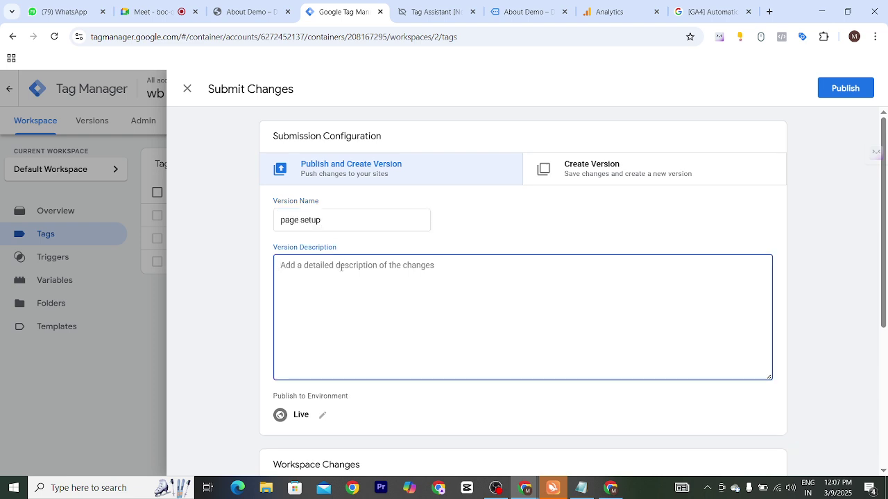
{"action": "type", "text": "contact us page"}
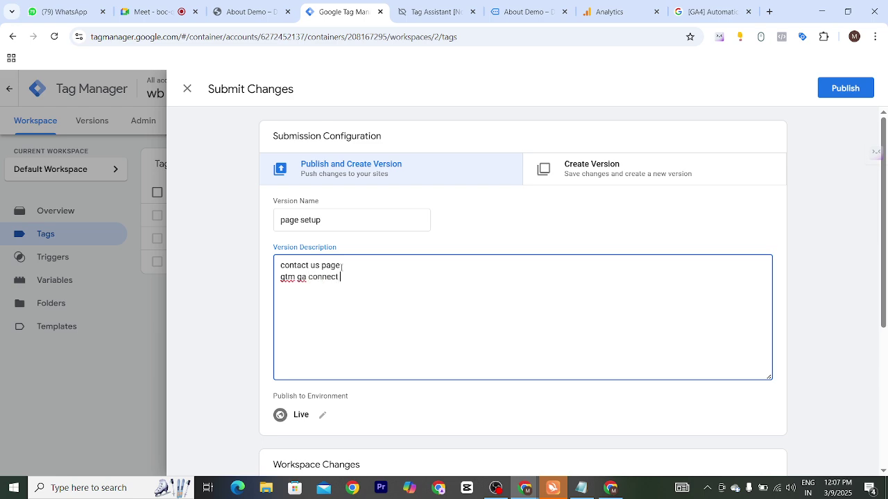
{"action": "scroll", "coordinate": [451, 312], "scroll_direction": "down", "scroll_amount": 3}
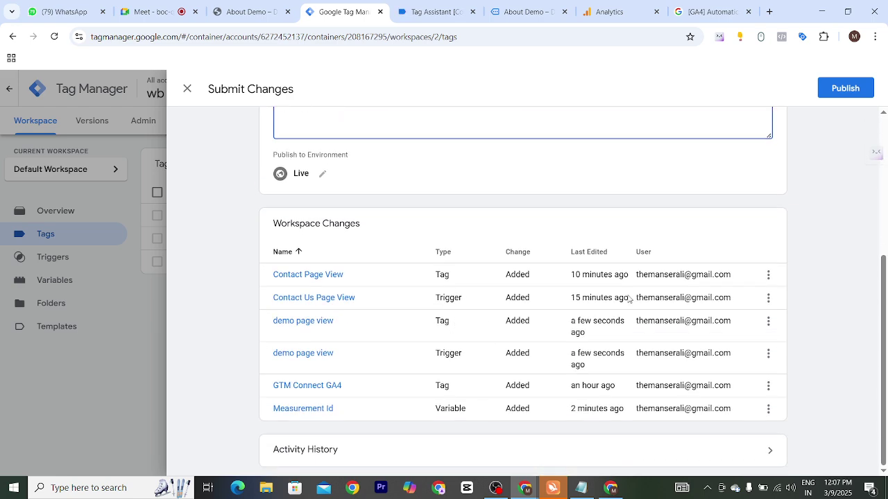
{"action": "left_click", "coordinate": [846, 88]}
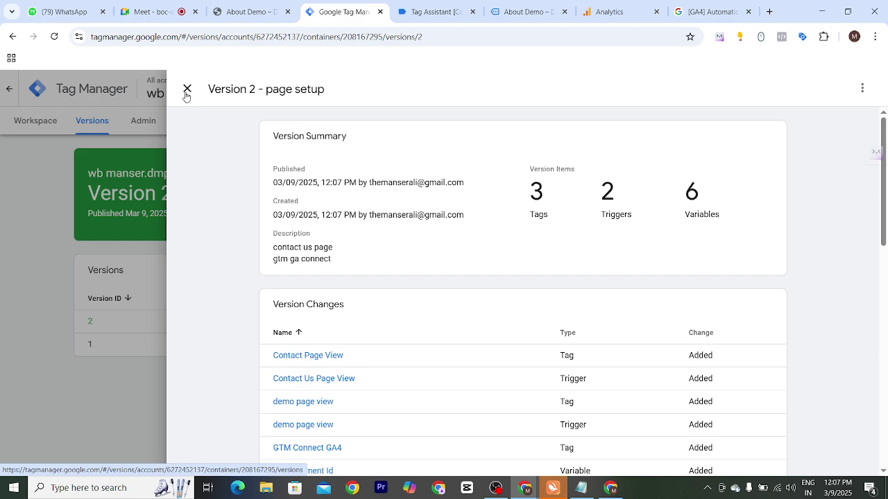
- Close the published version's summary and return to the list of tags in the workspace
{"action": "left_click", "coordinate": [187, 89]}
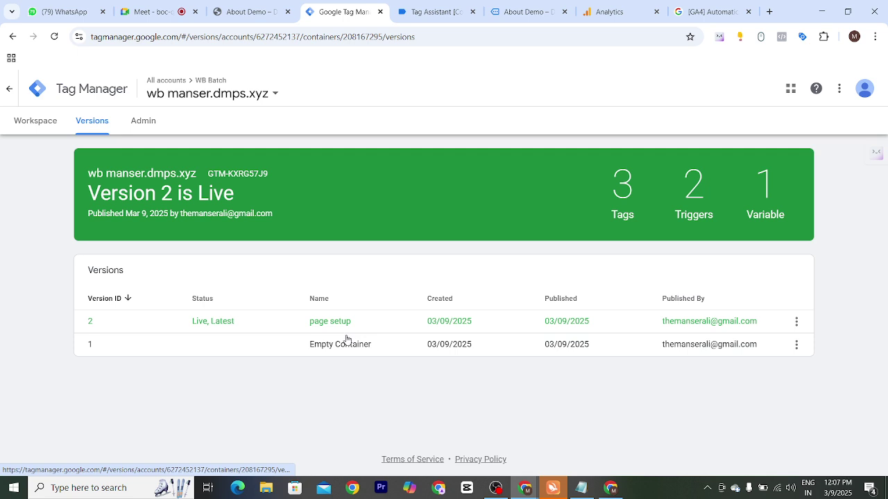
{"action": "left_click", "coordinate": [50, 130]}
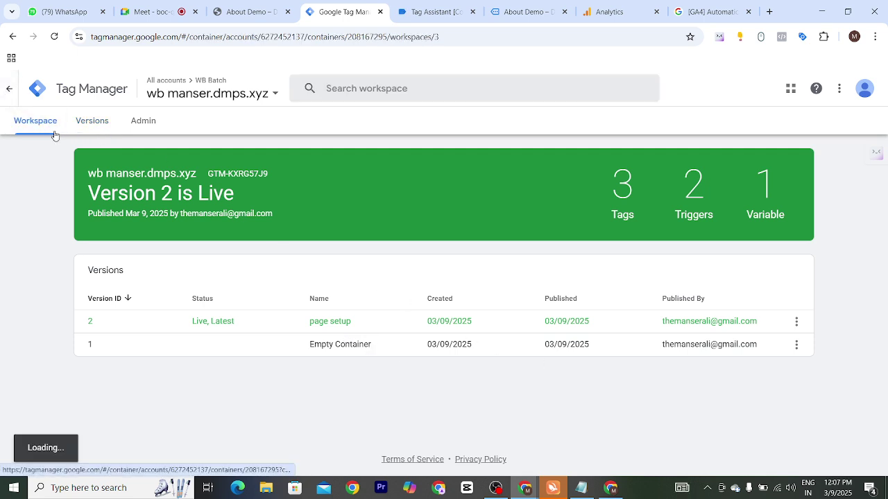
{"action": "scroll", "coordinate": [396, 312], "scroll_direction": "down", "scroll_amount": 2}
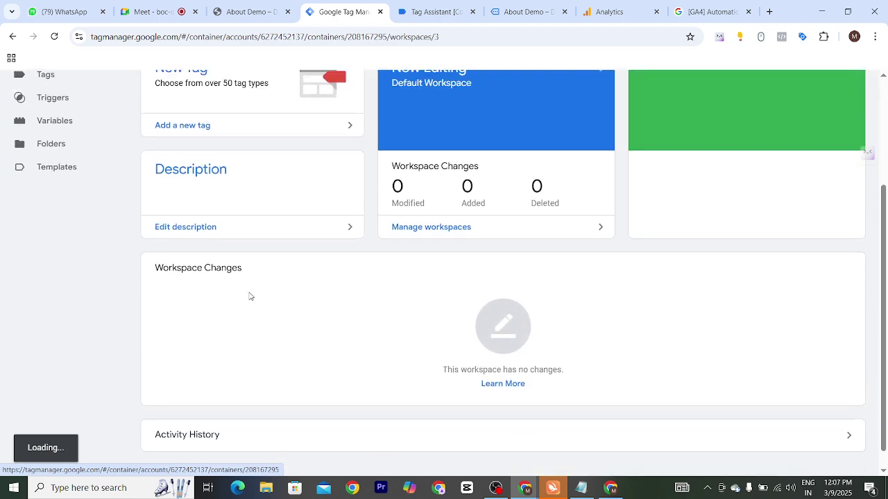
{"action": "scroll", "coordinate": [251, 296], "scroll_direction": "up", "scroll_amount": 2}
{"action": "left_click", "coordinate": [33, 231]}
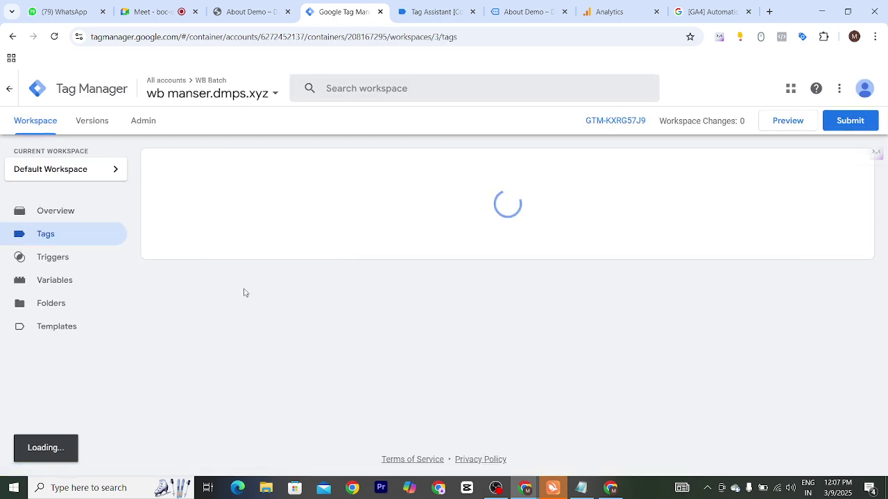